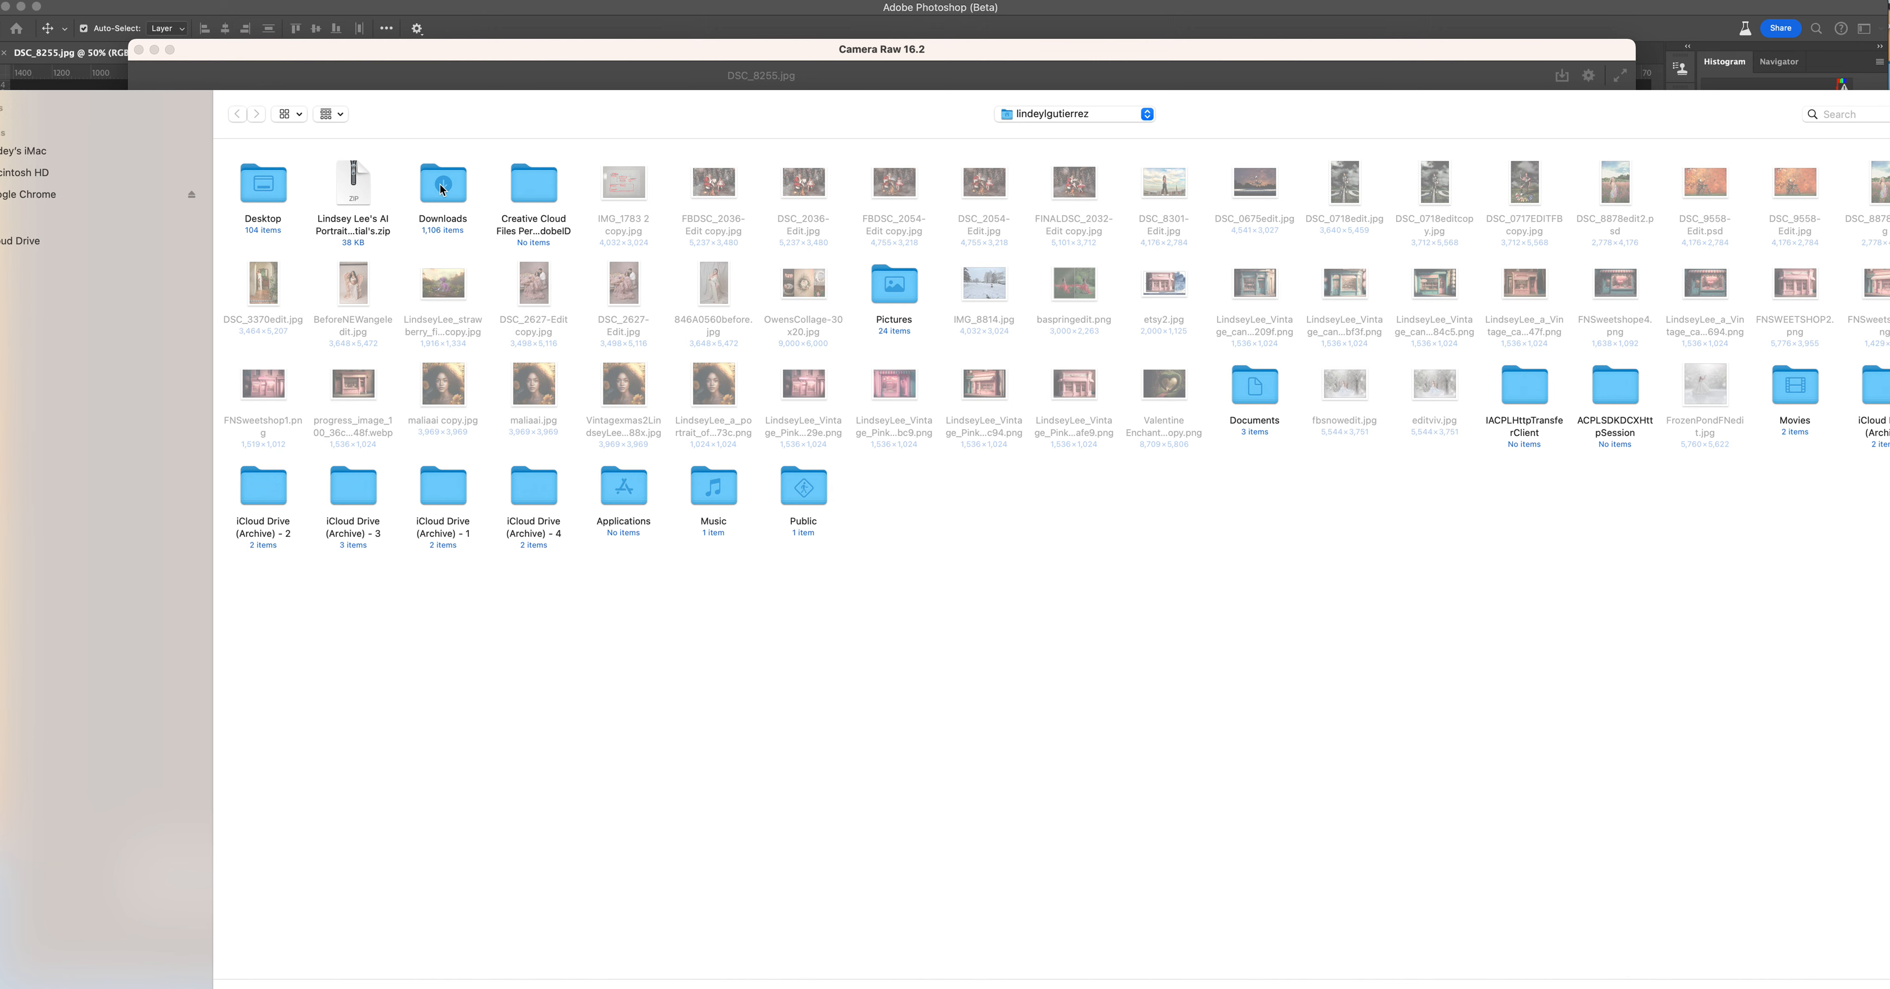
double_click(438, 188)
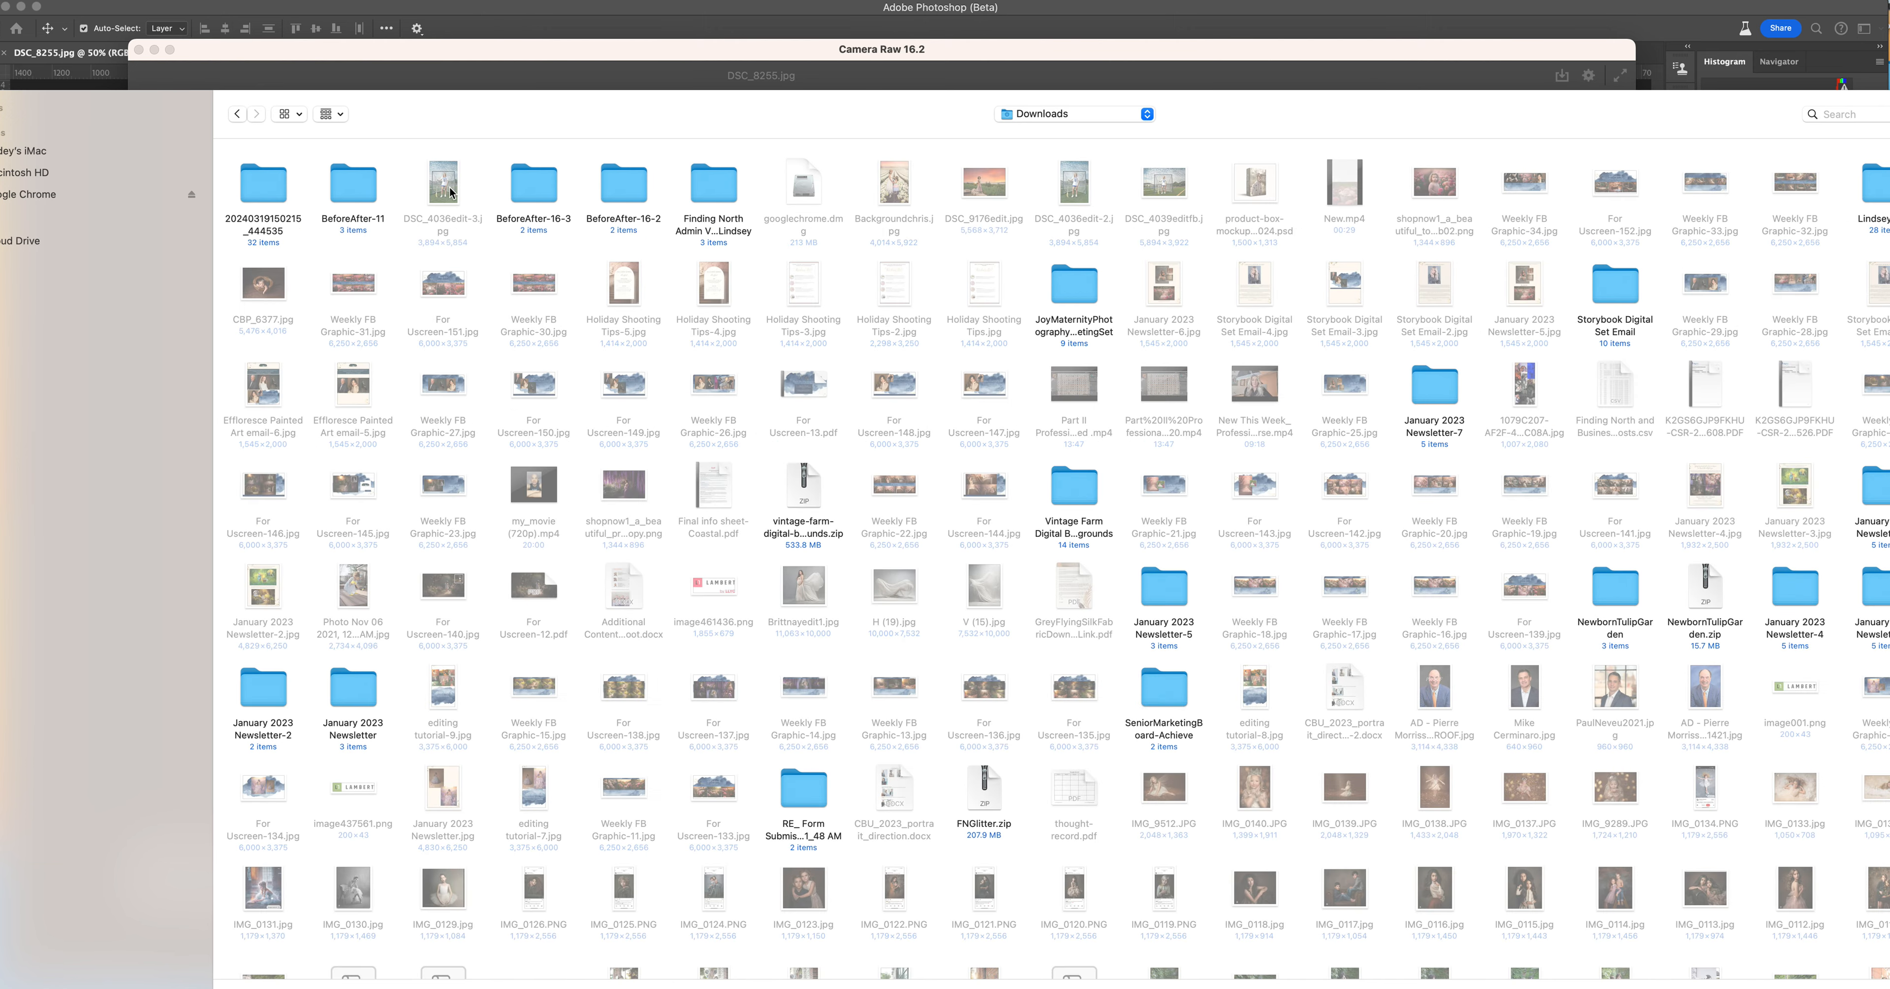
double_click(261, 178)
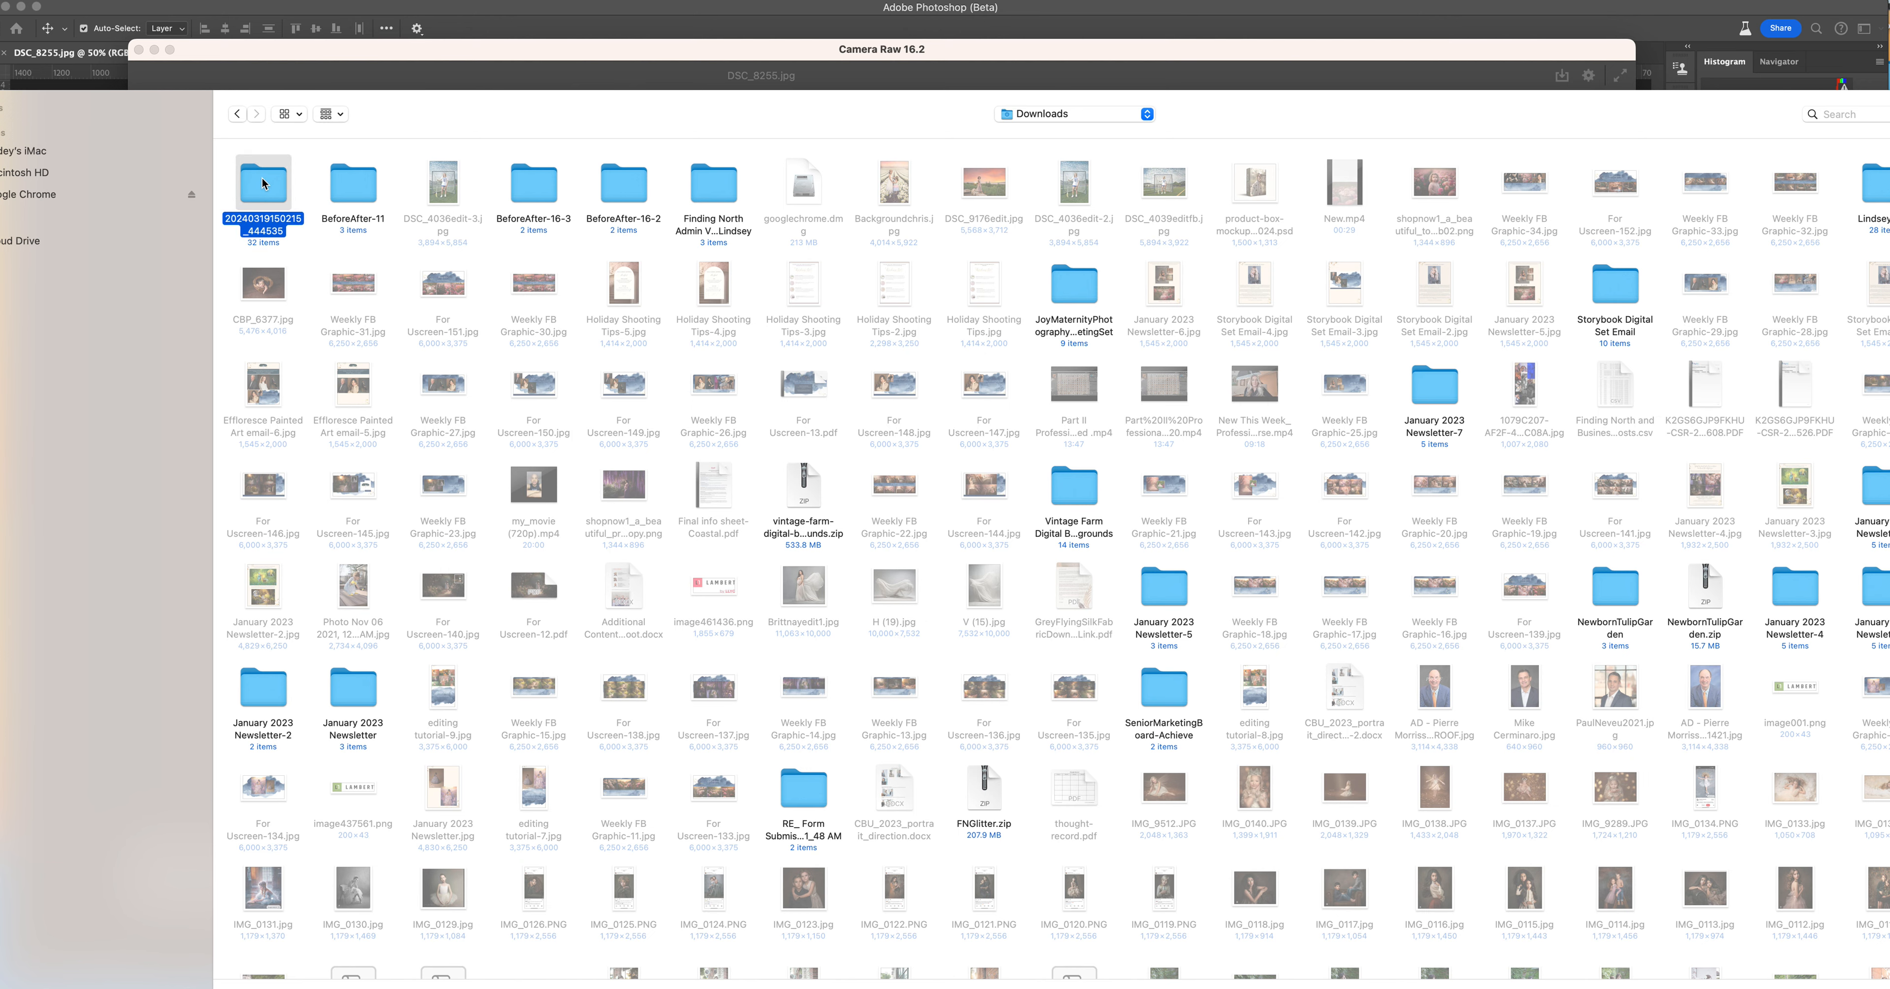
drag(263, 187, 1566, 304)
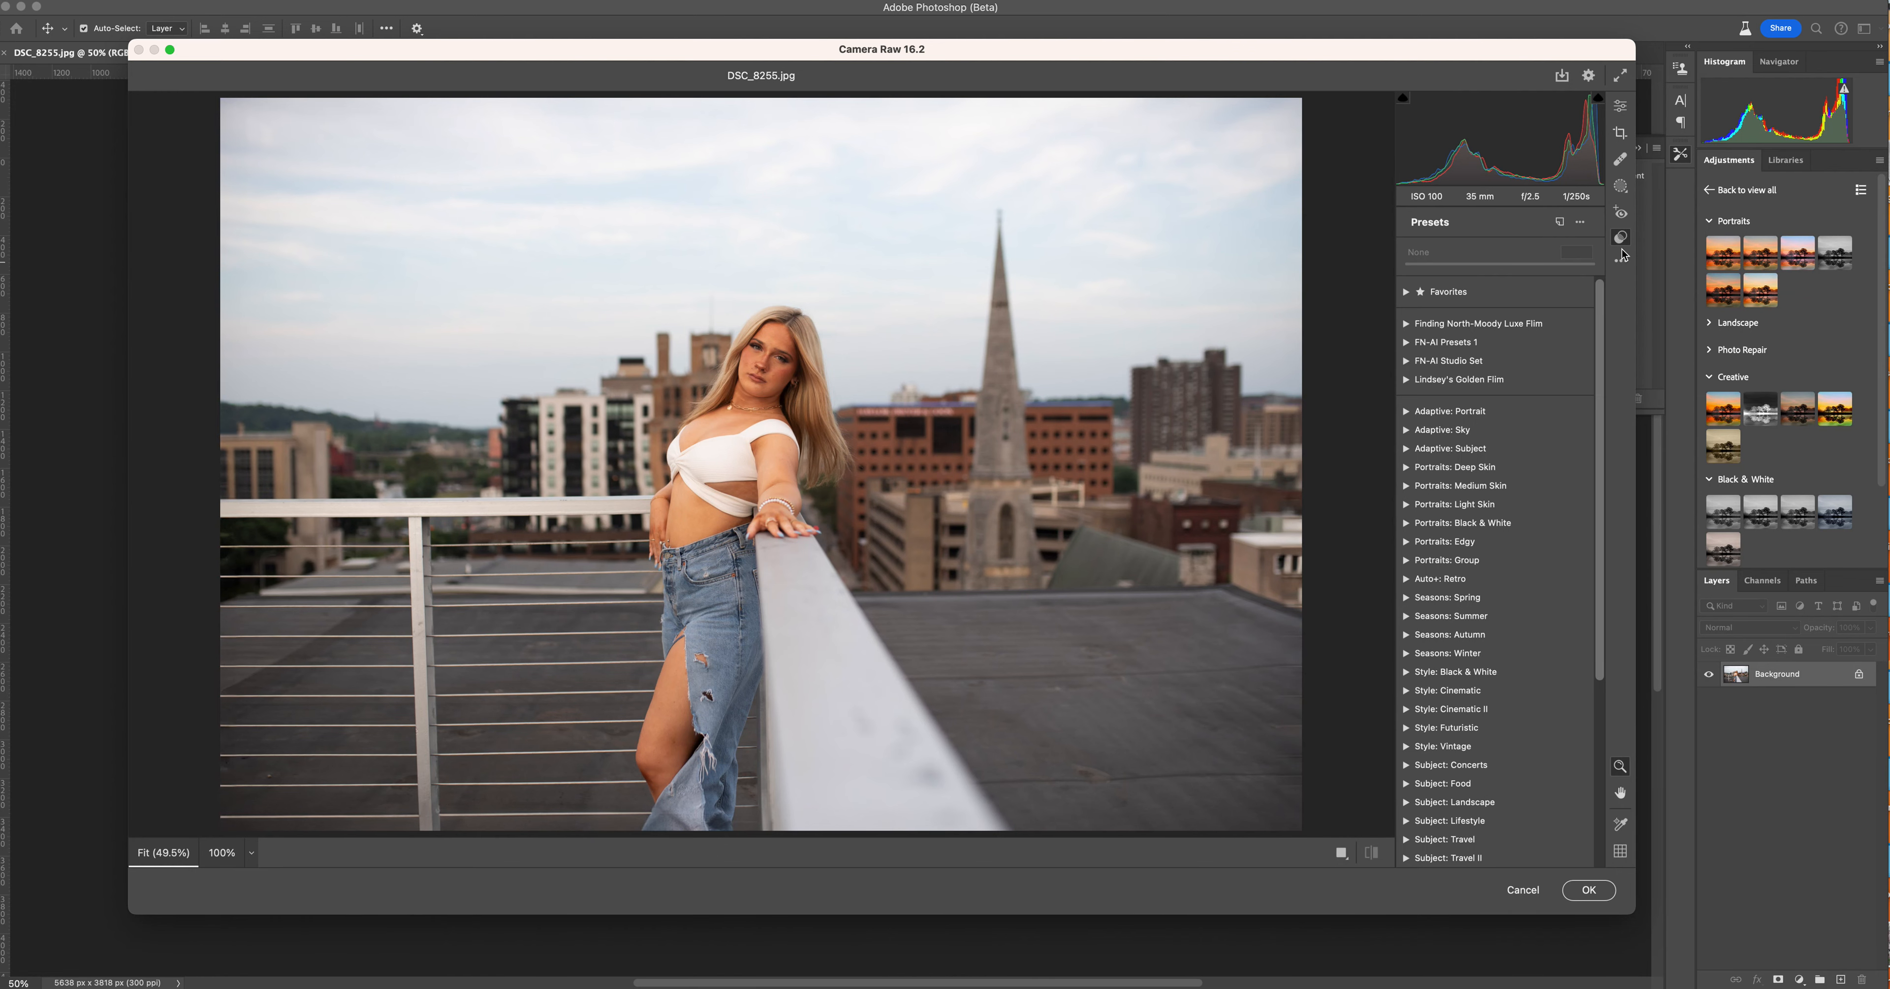
- Import the zipped AI Portrait Essential's preset pack from the home folder into the Camera Raw presets
click(1622, 259)
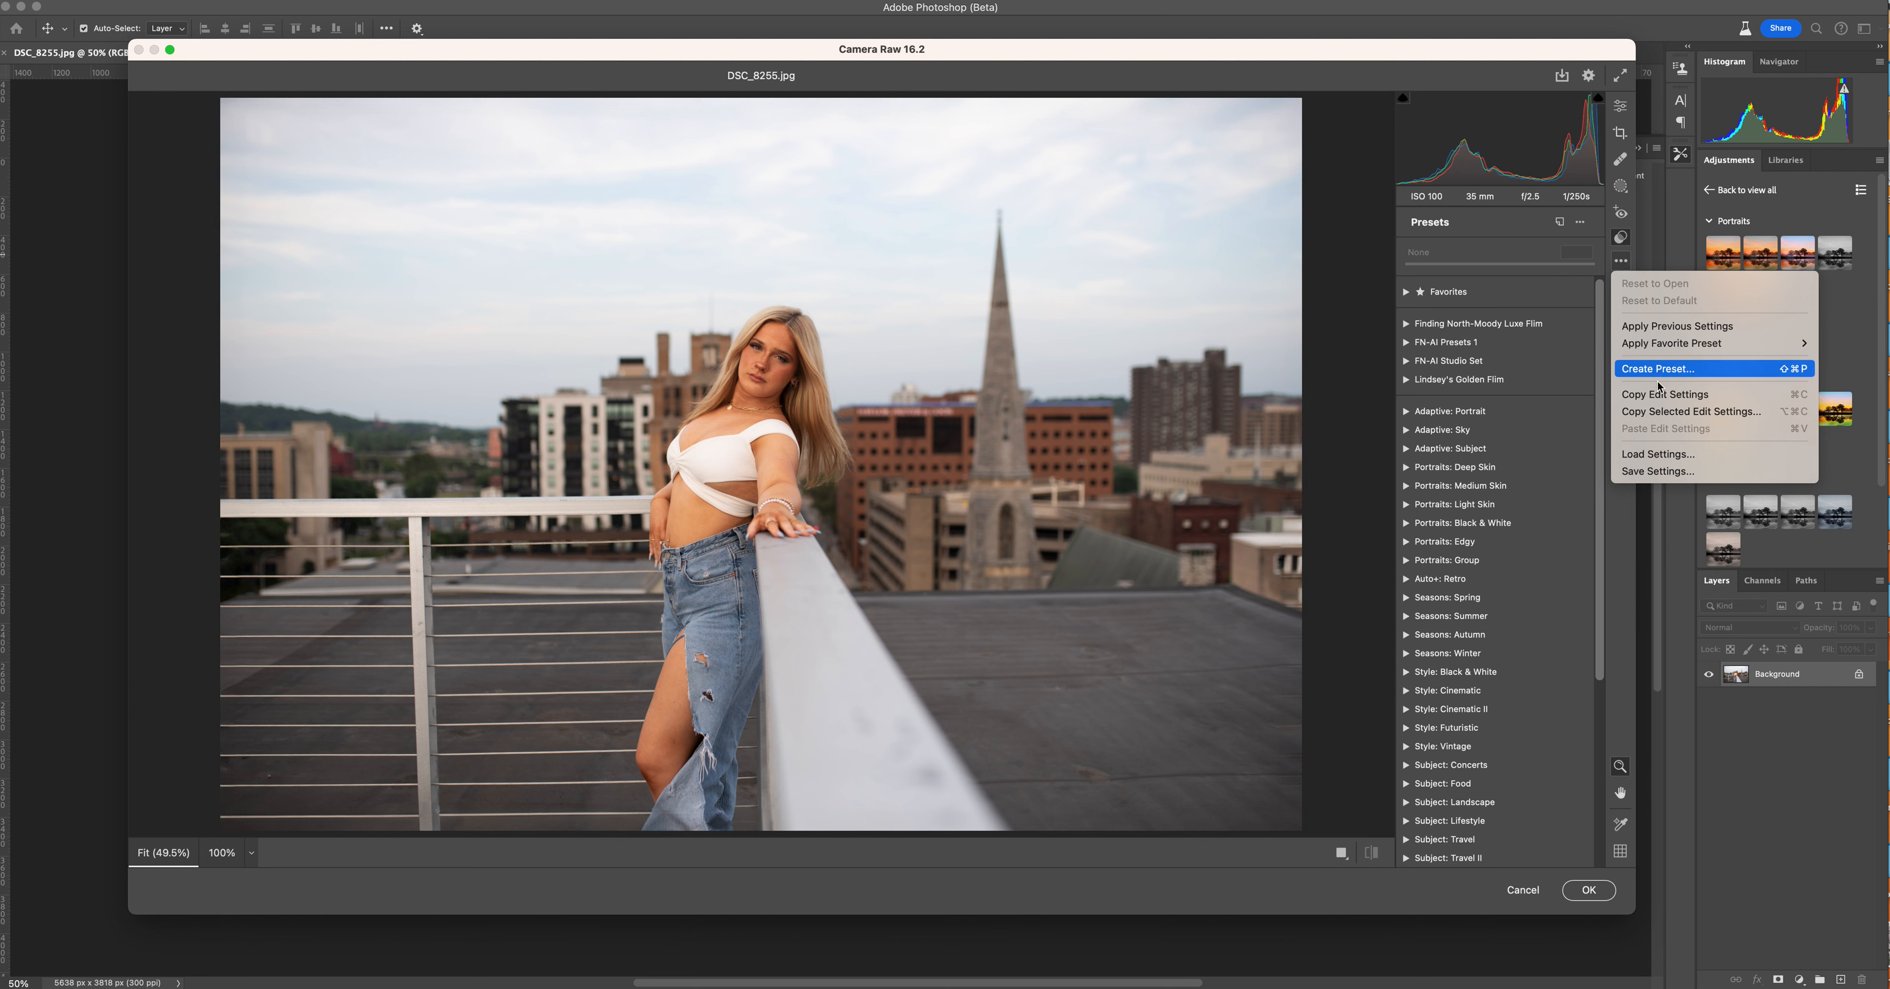
click(1578, 224)
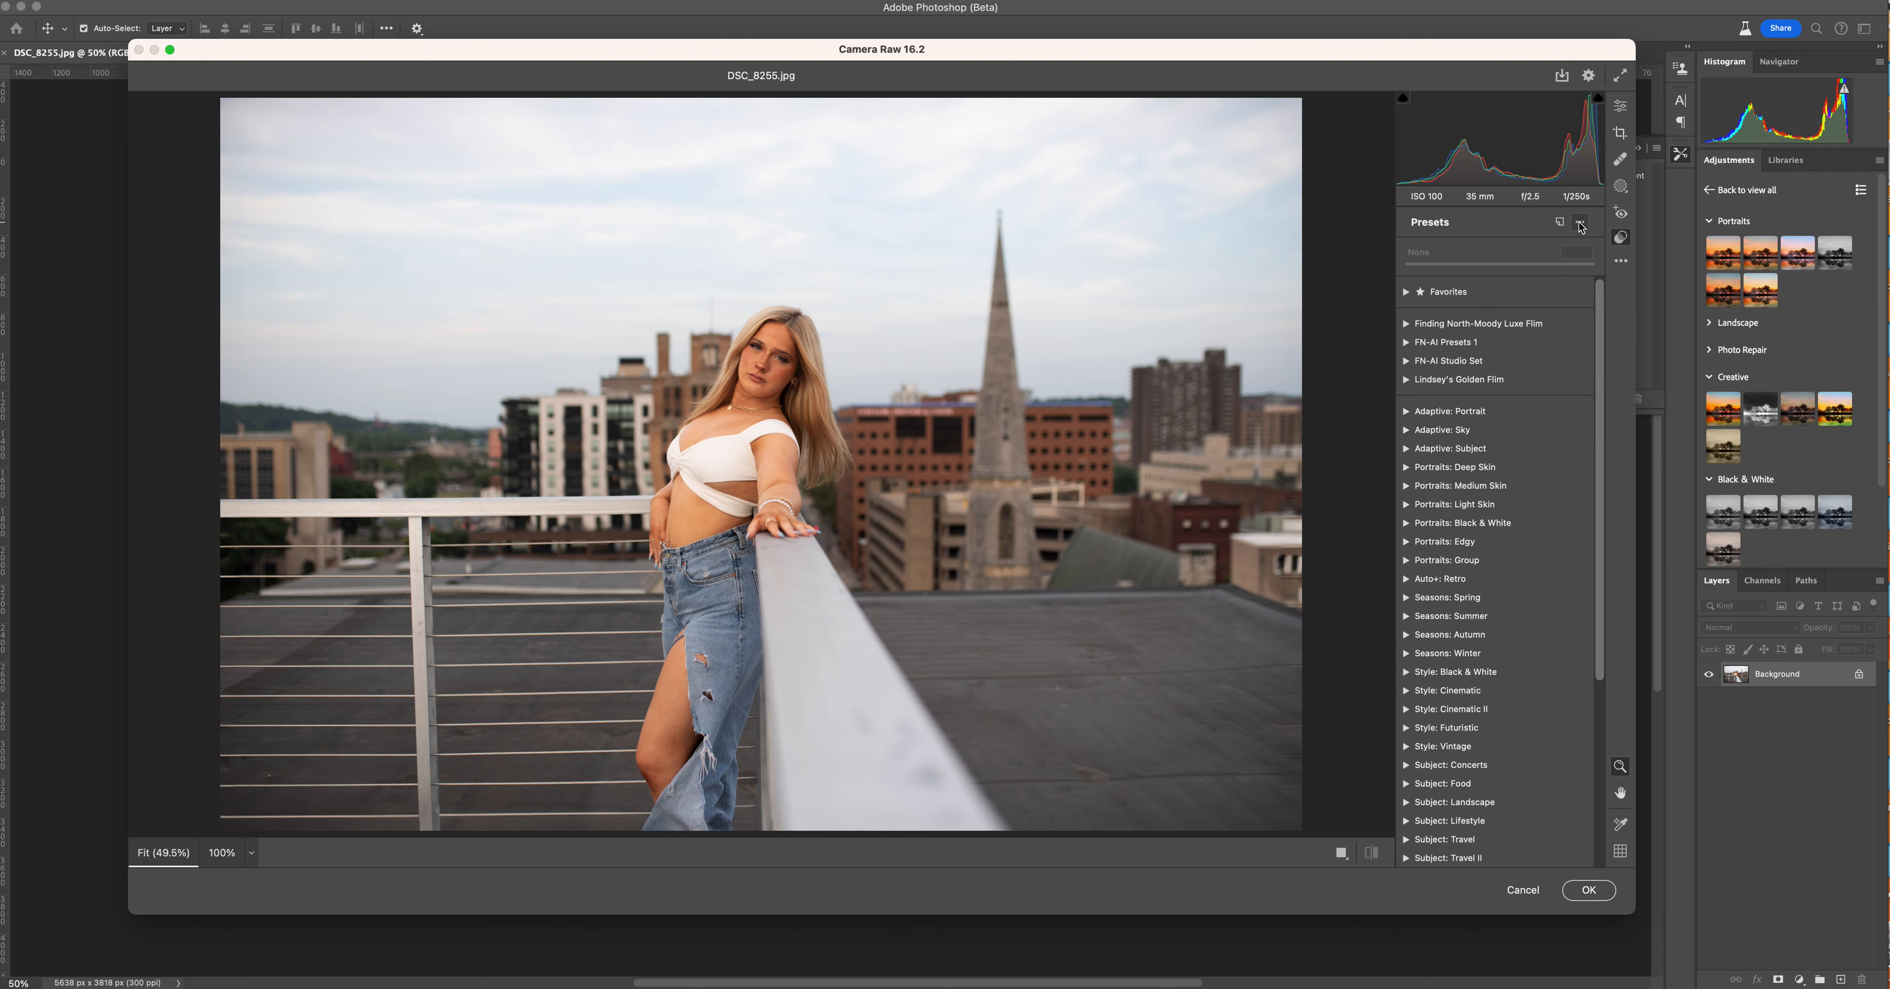
click(1580, 223)
click(1634, 433)
click(1033, 114)
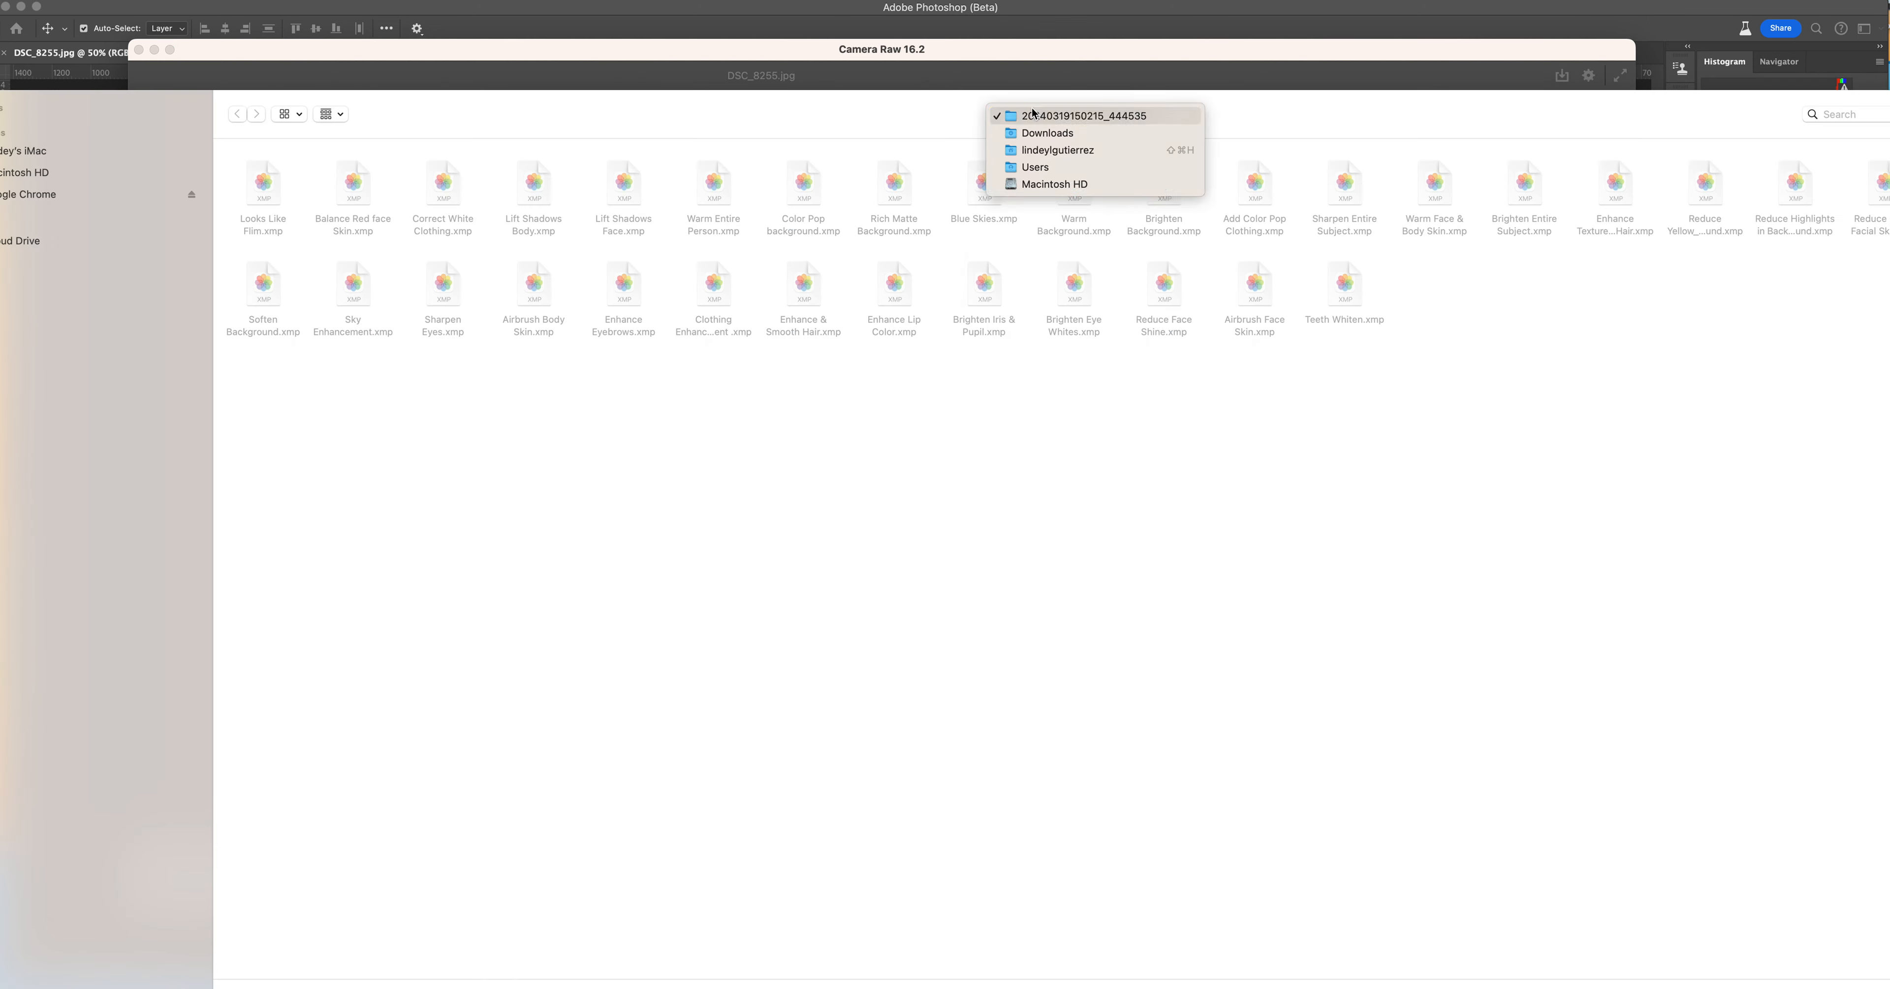
click(1025, 152)
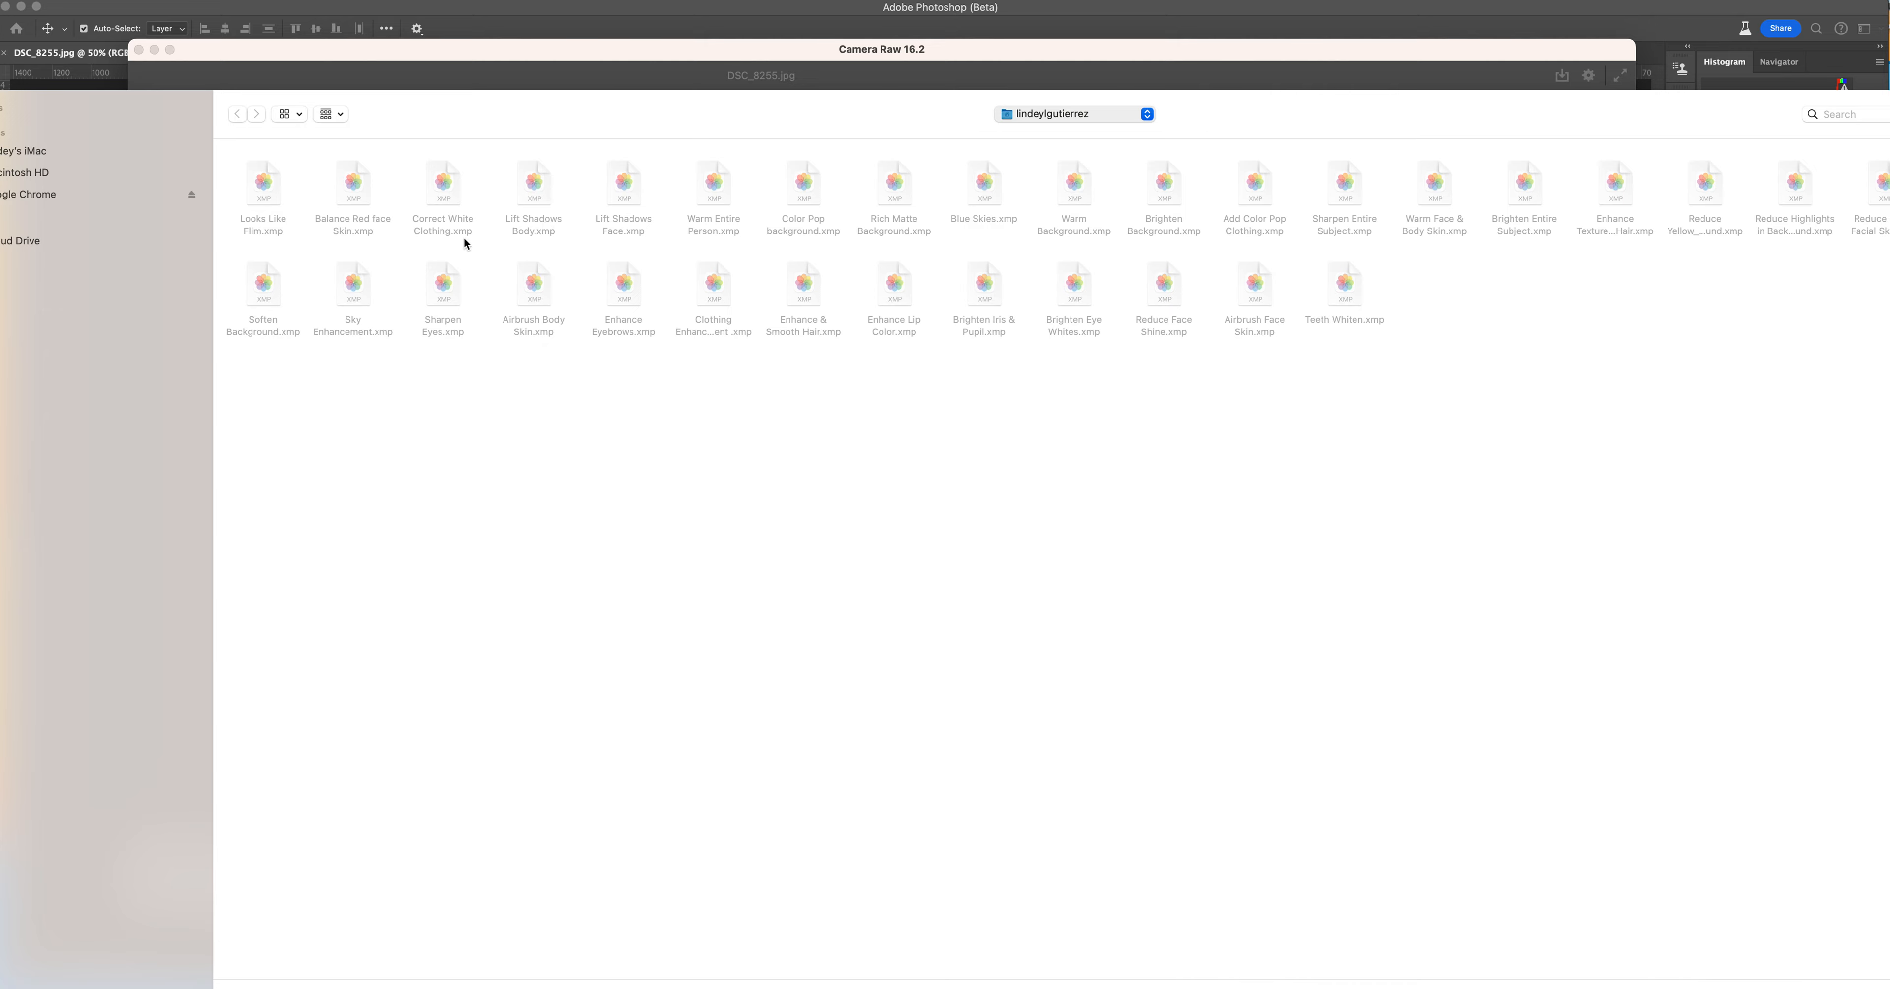
click(354, 232)
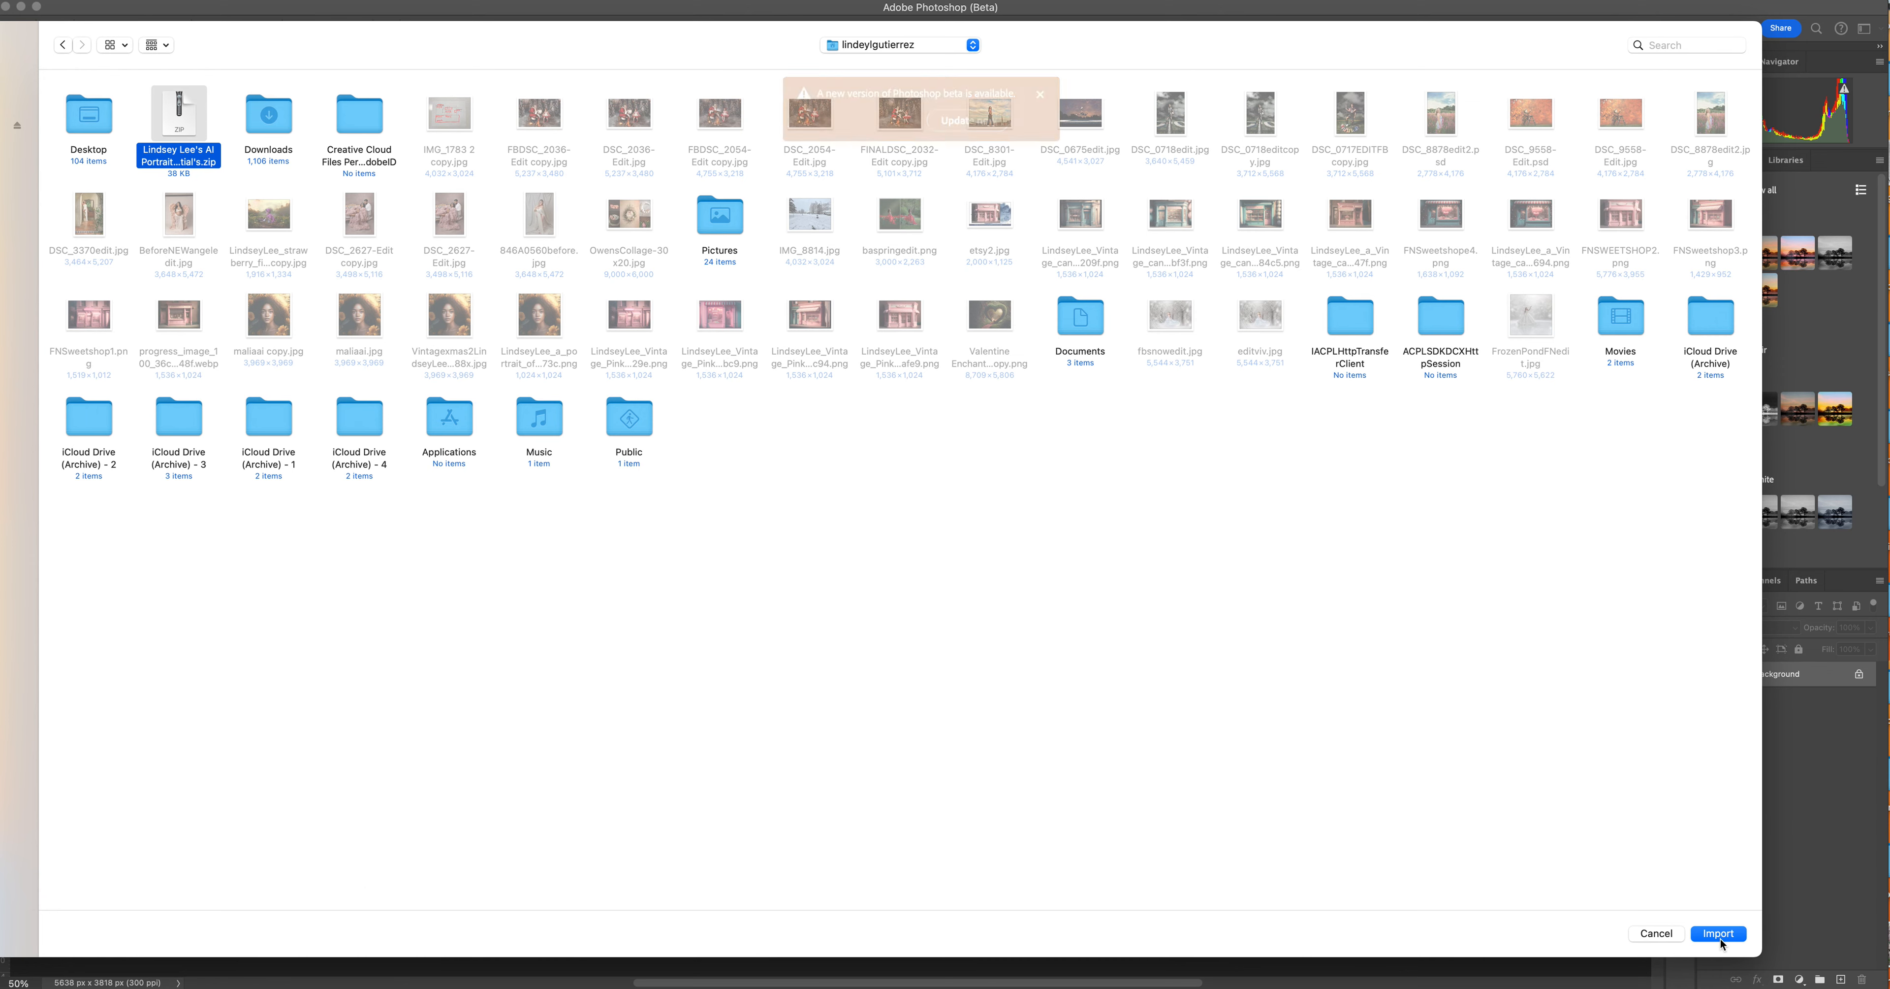
click(1719, 932)
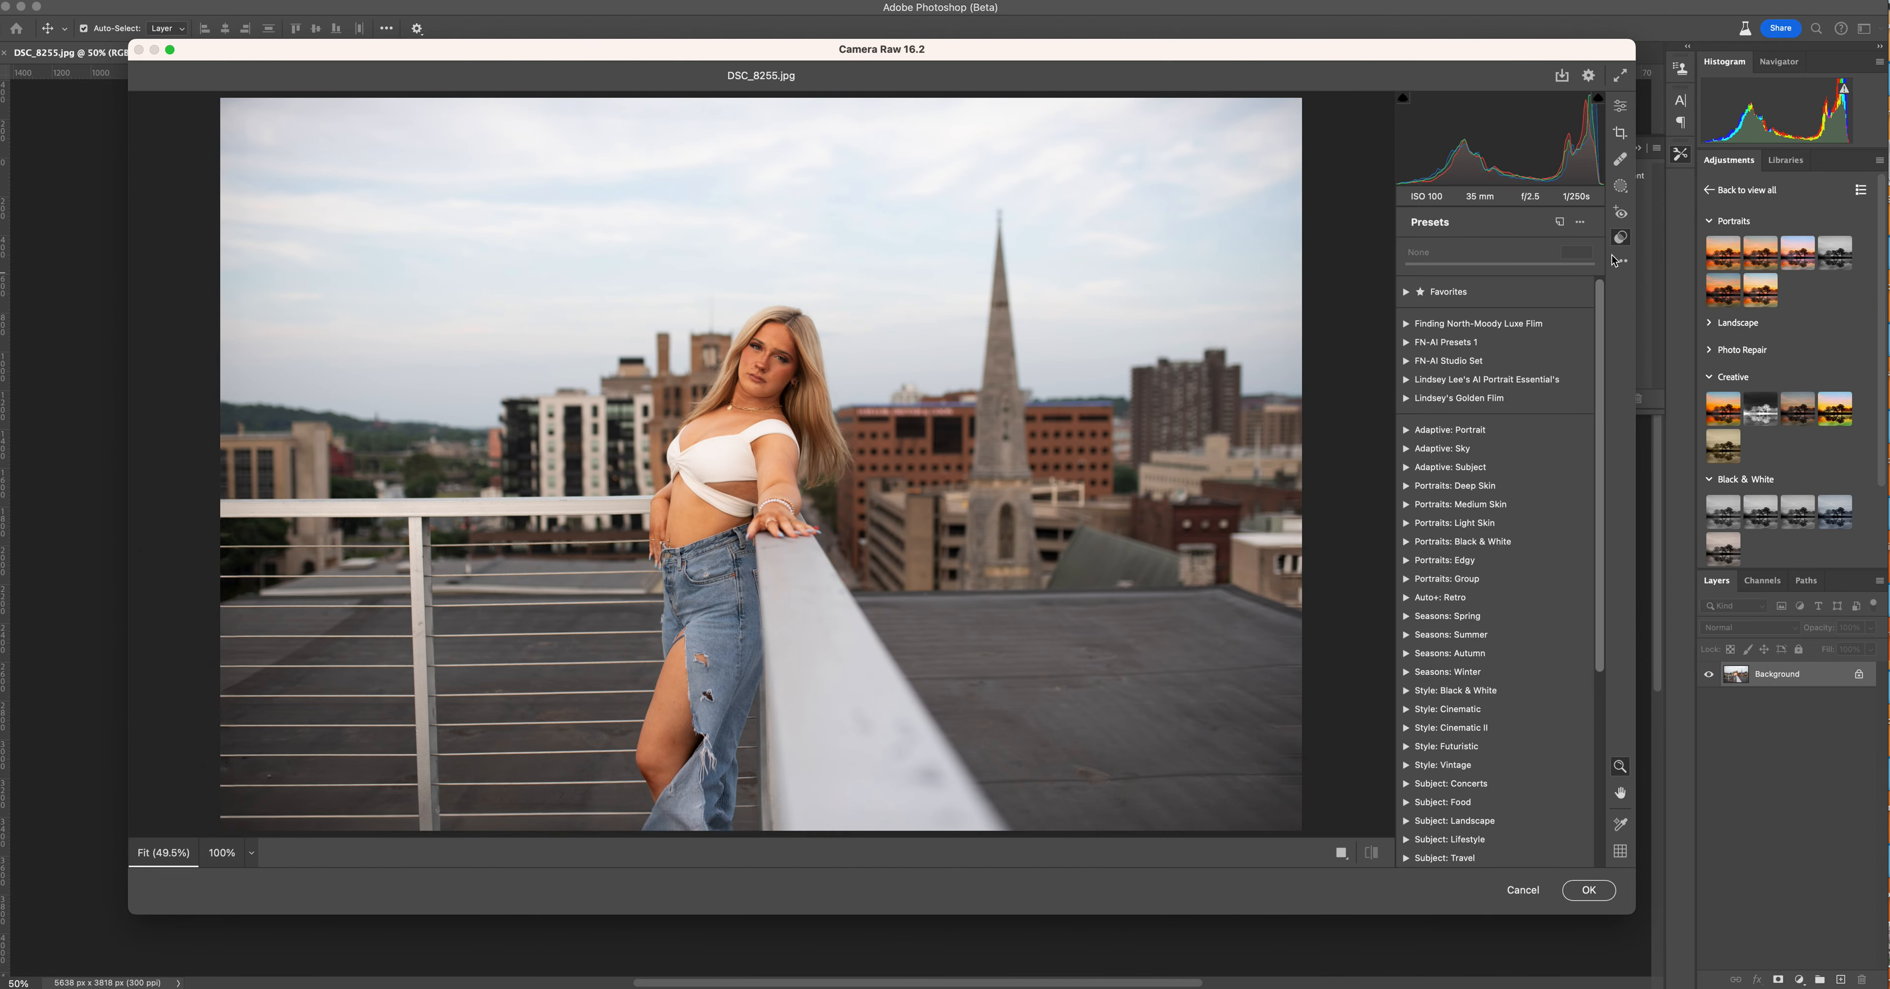
- Expand the AI Portrait Essential's preset group and apply Add Color Pop Clothing at strength 188
click(1406, 380)
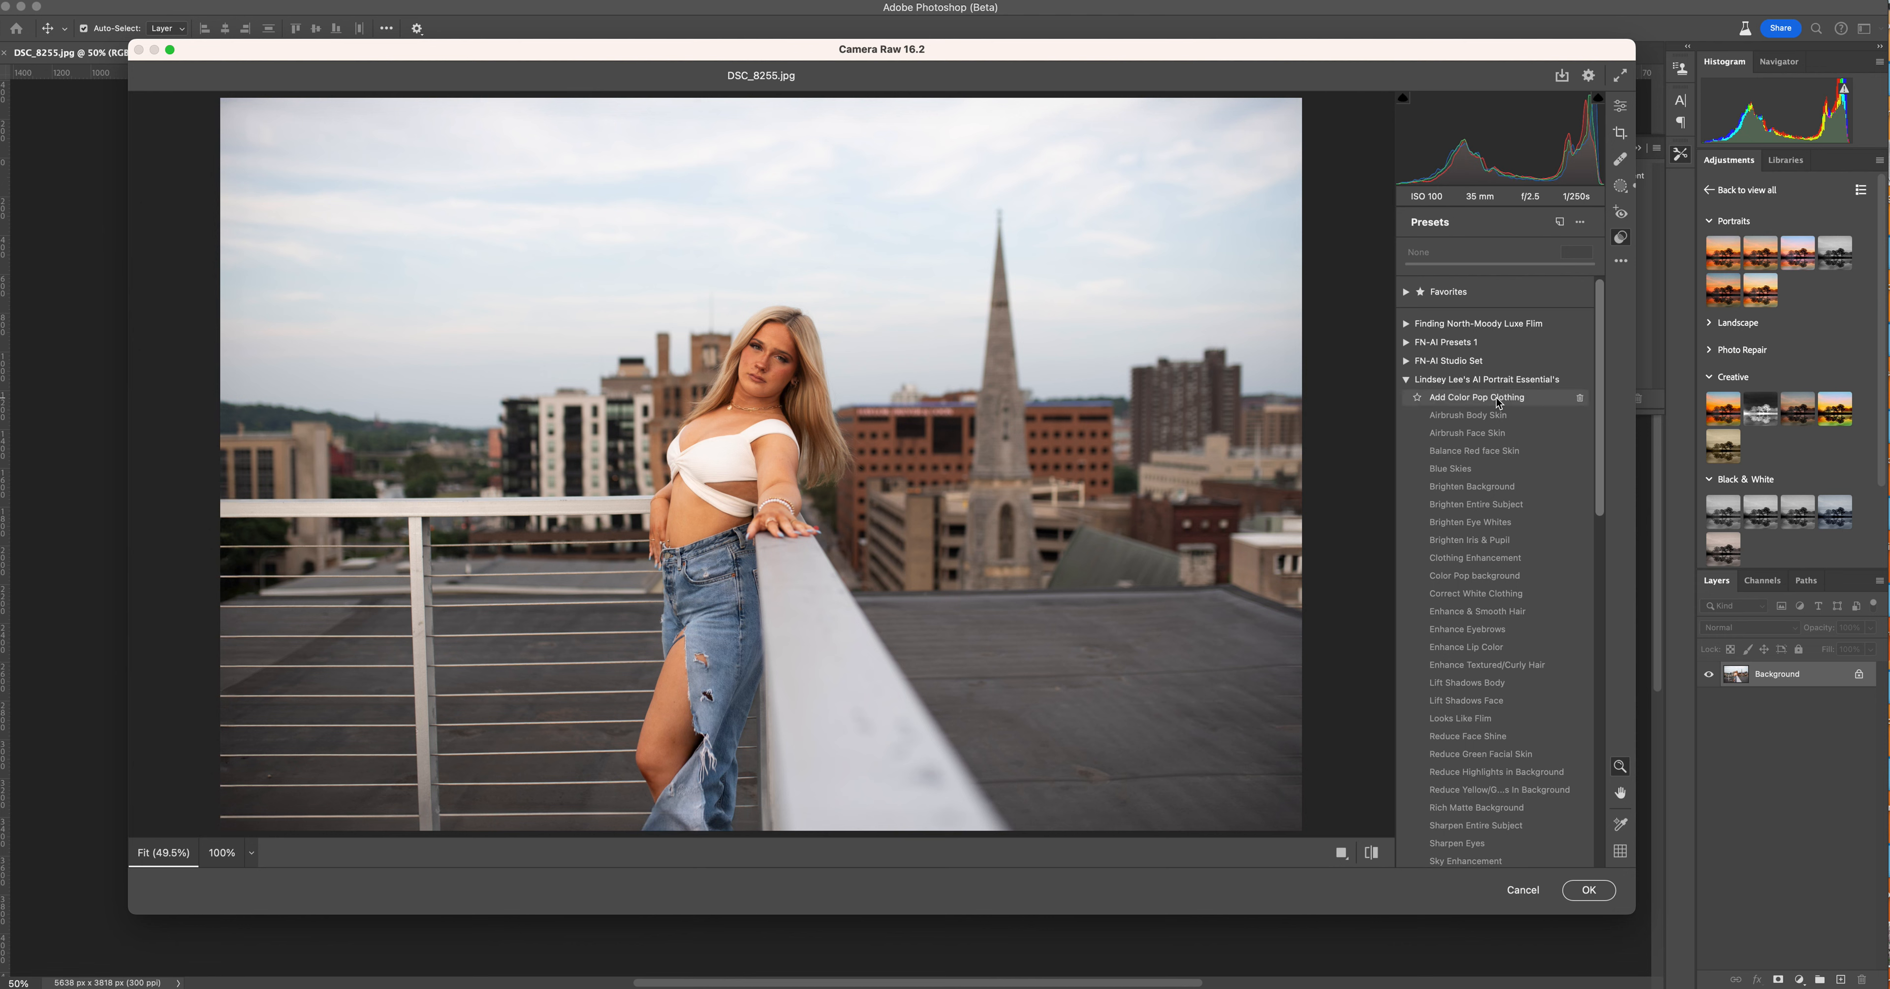
click(1497, 403)
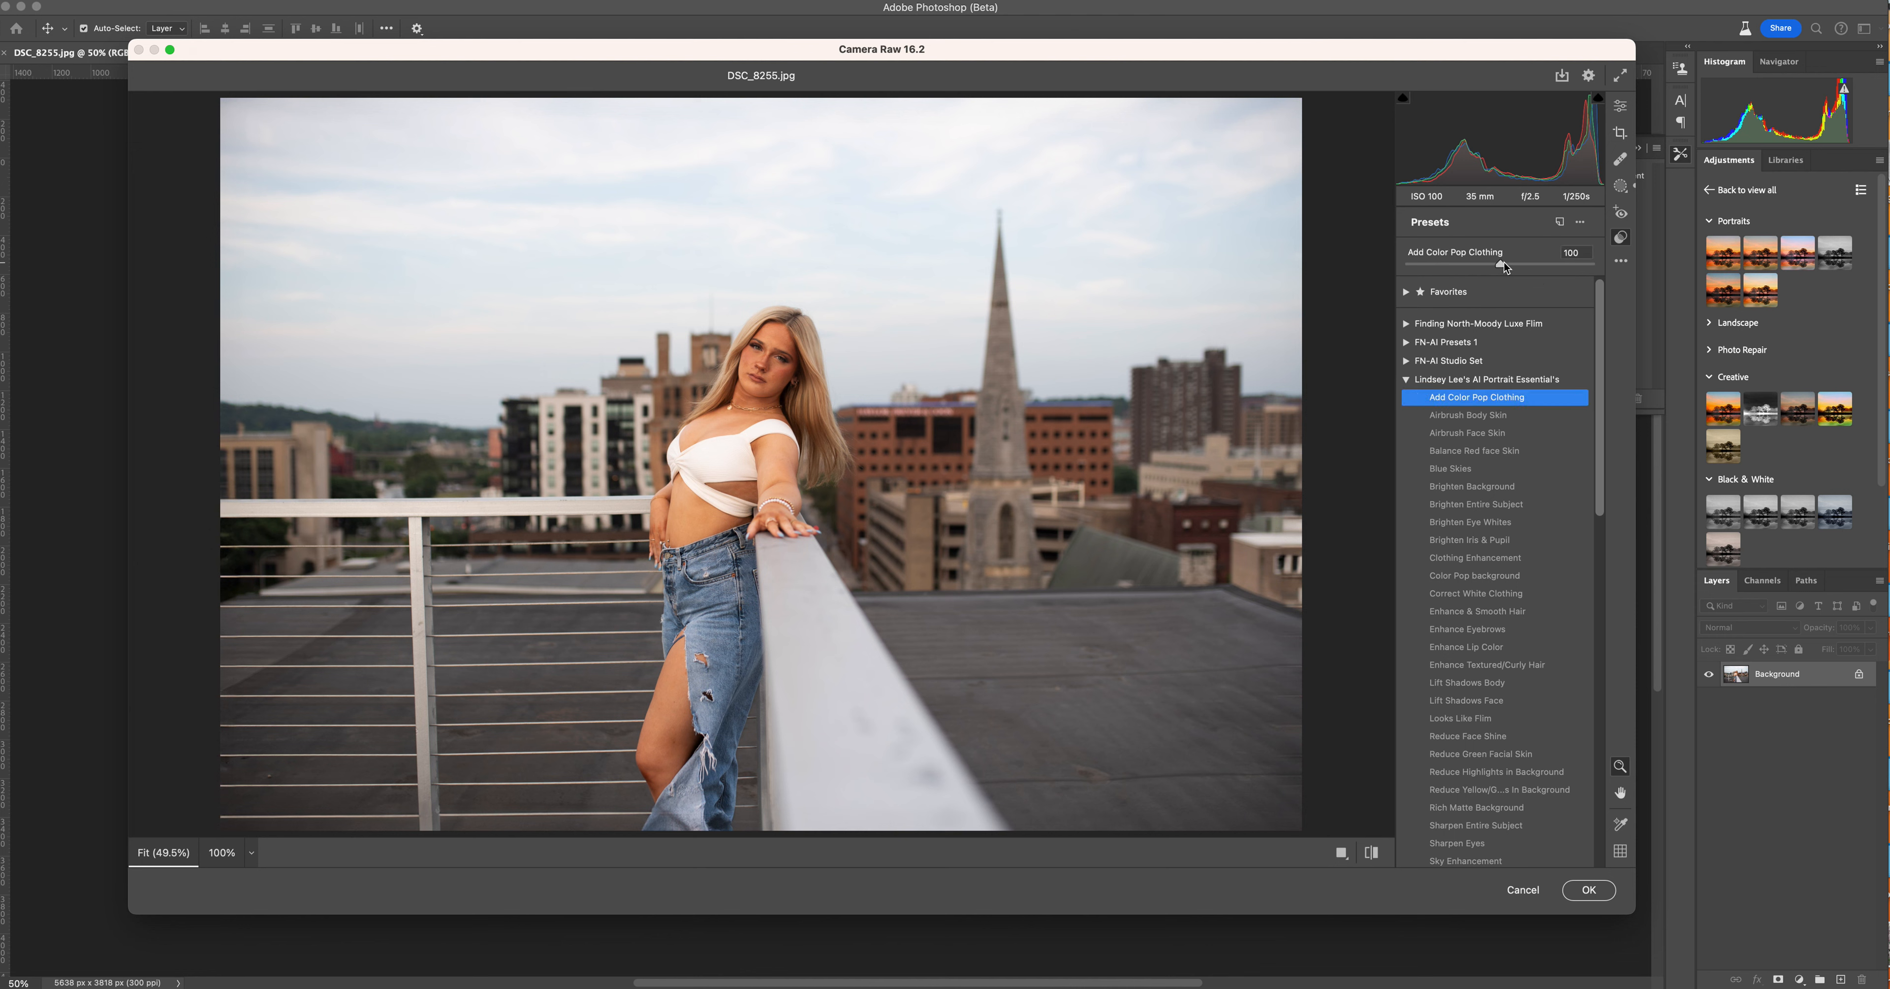
drag(1580, 269, 1582, 268)
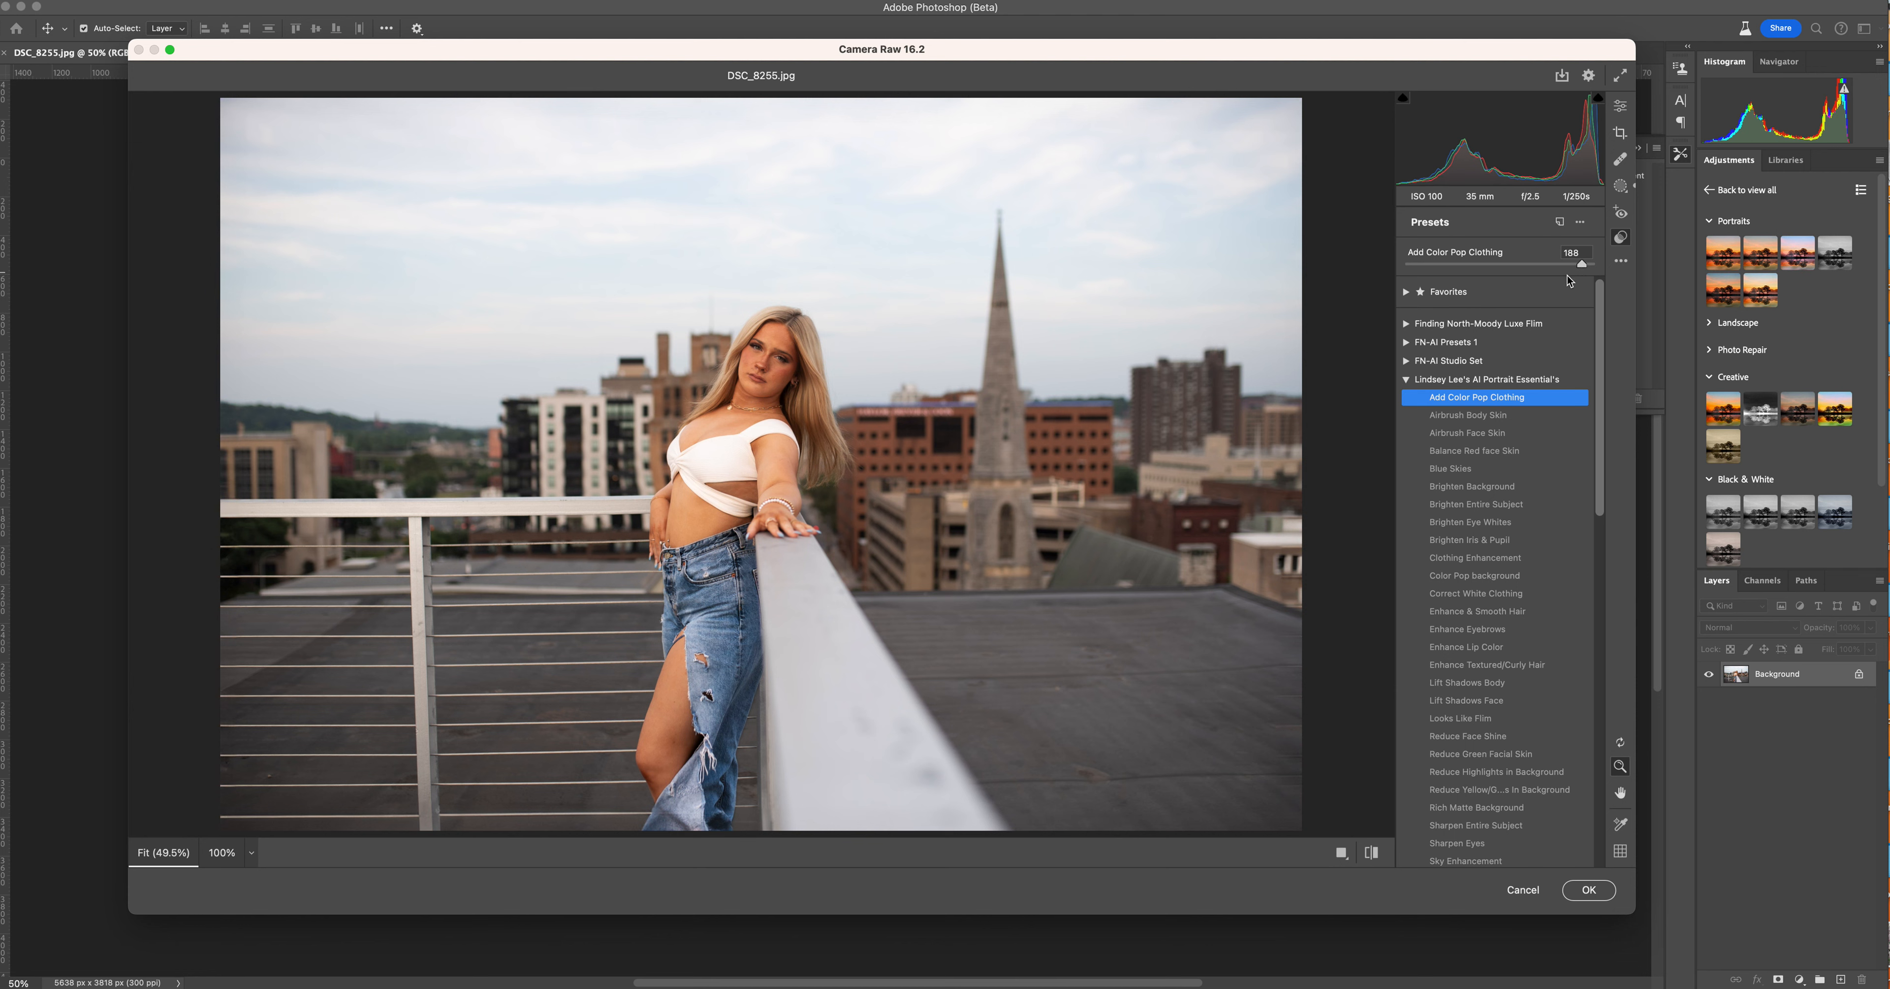
- Apply the Airbrush Body Skin and Airbrush Face Skin presets, trying stronger face smoothing before settling on strength 100
click(1479, 418)
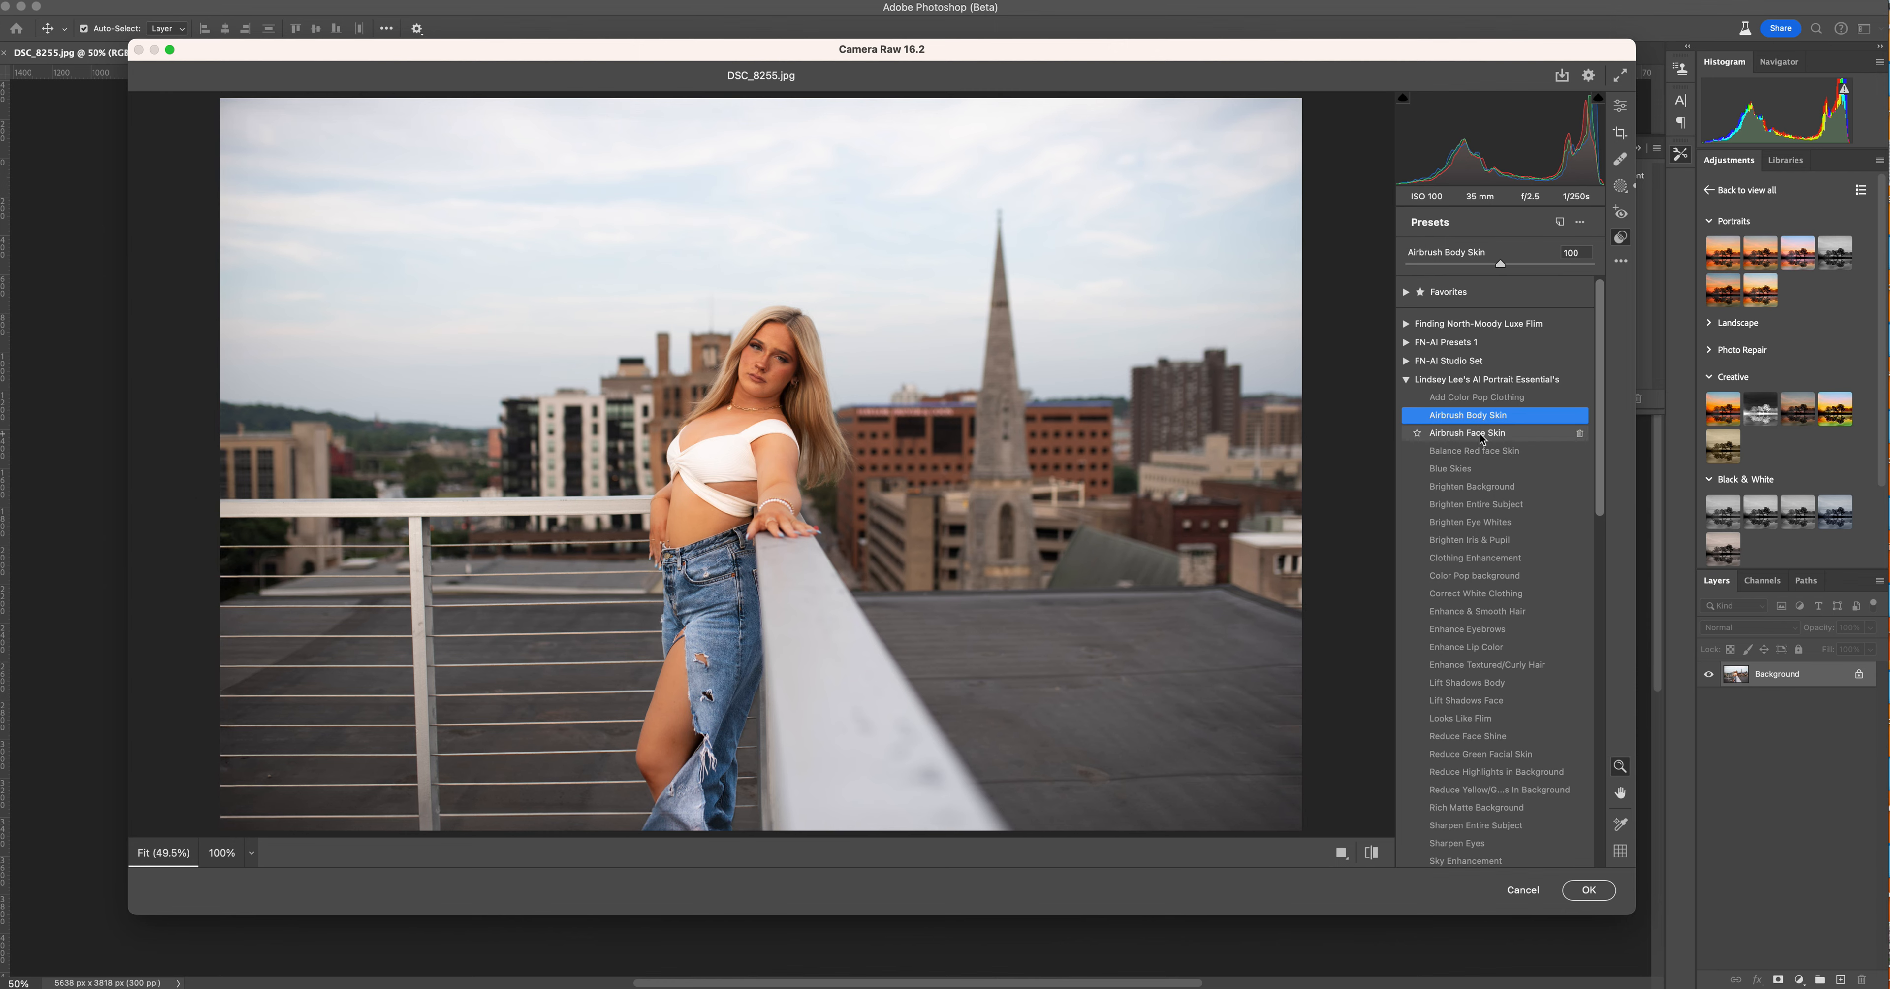
click(1478, 434)
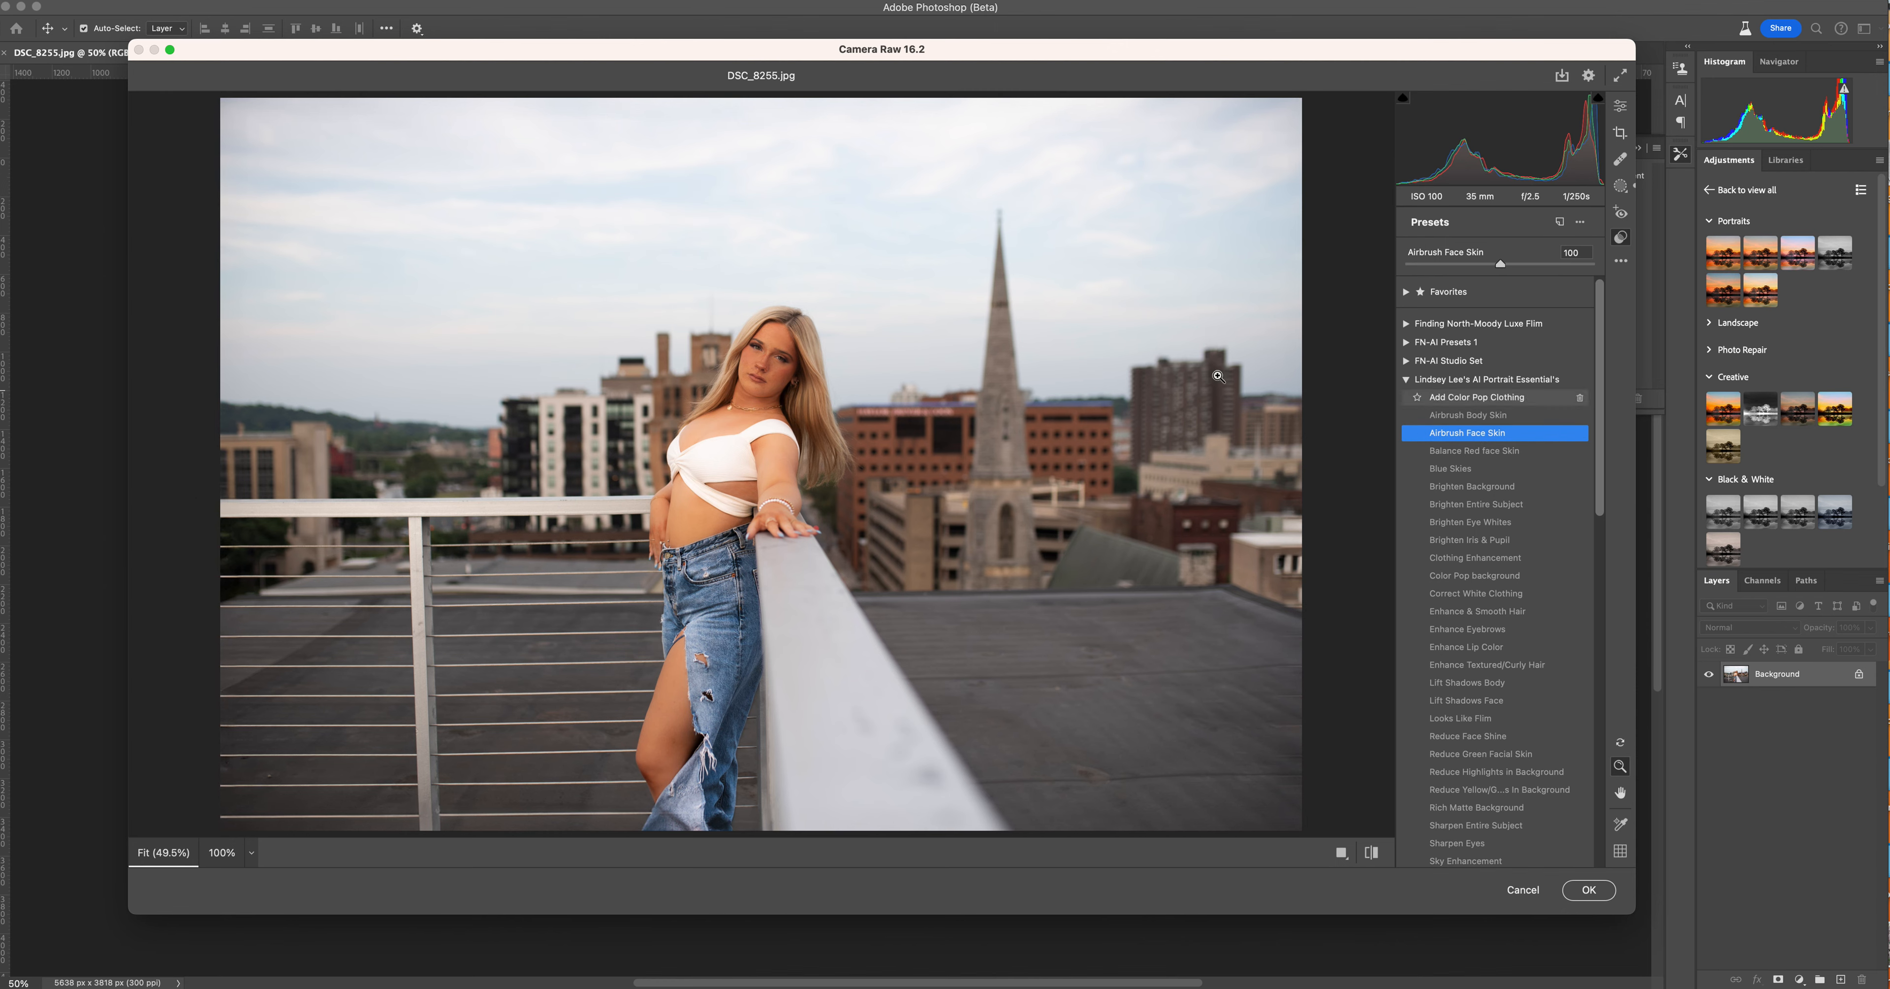
click(767, 374)
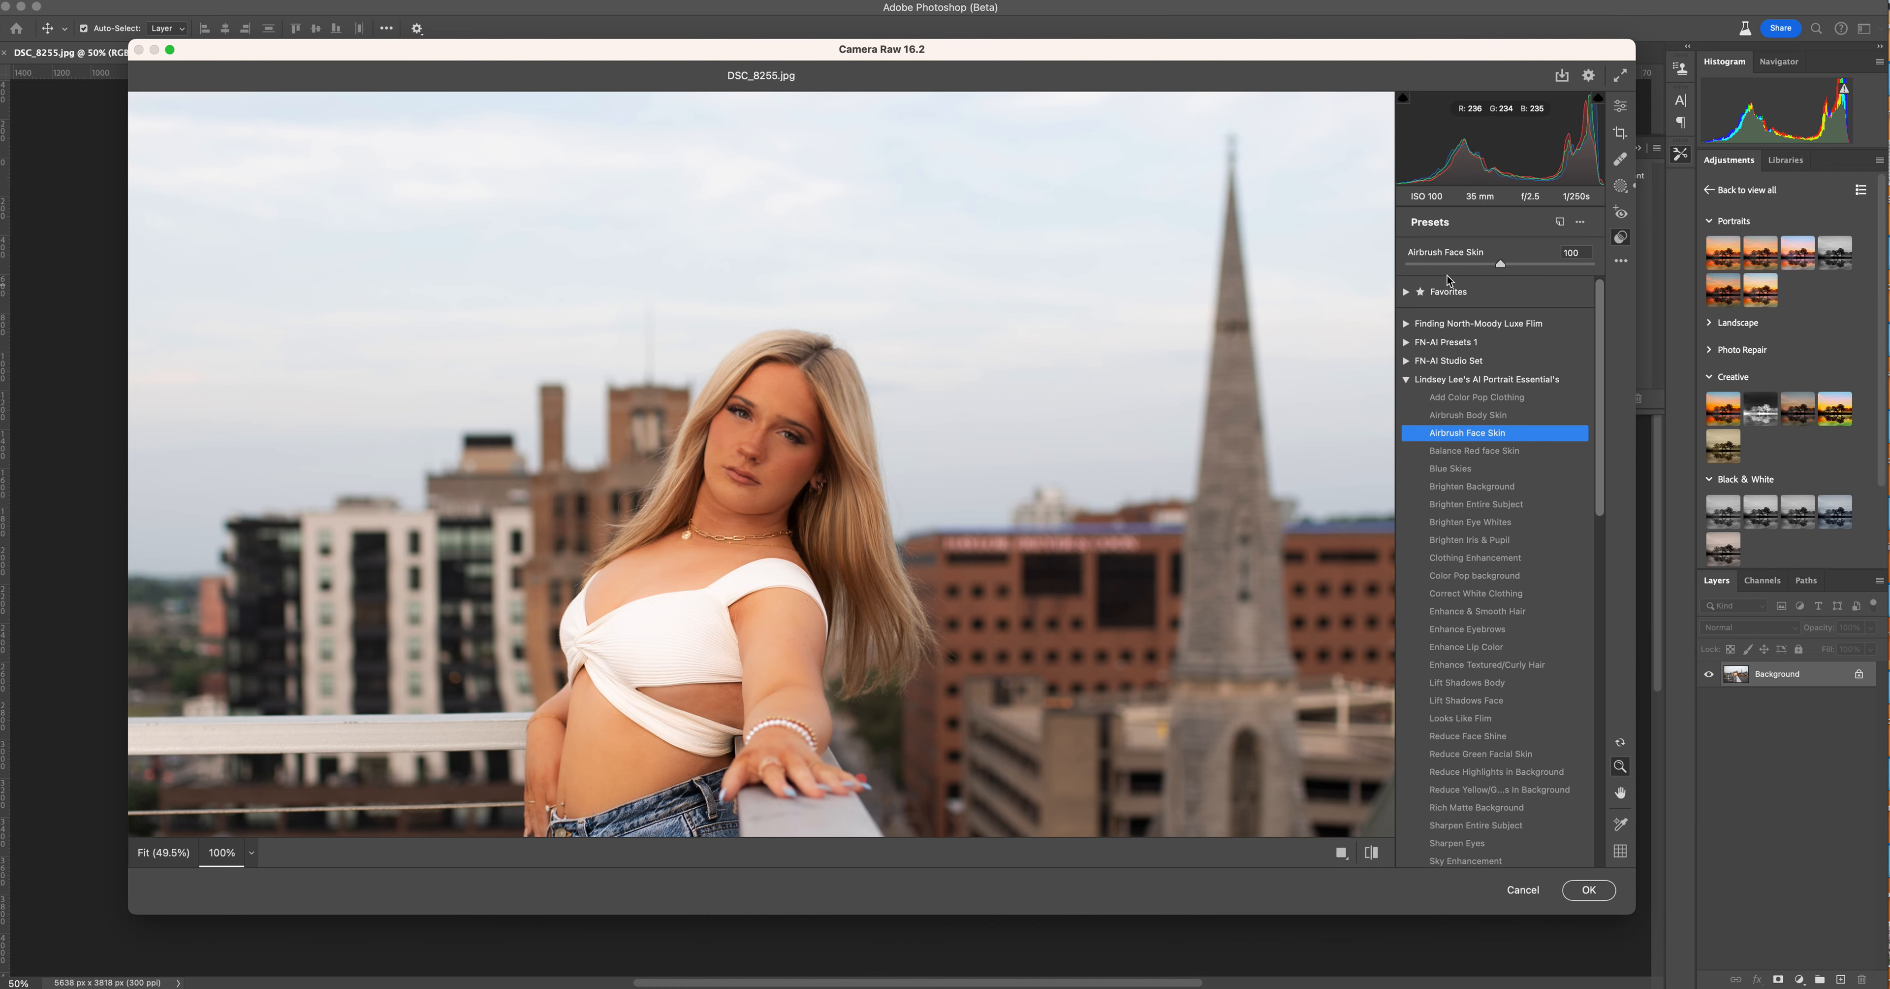
drag(846, 425, 1042, 345)
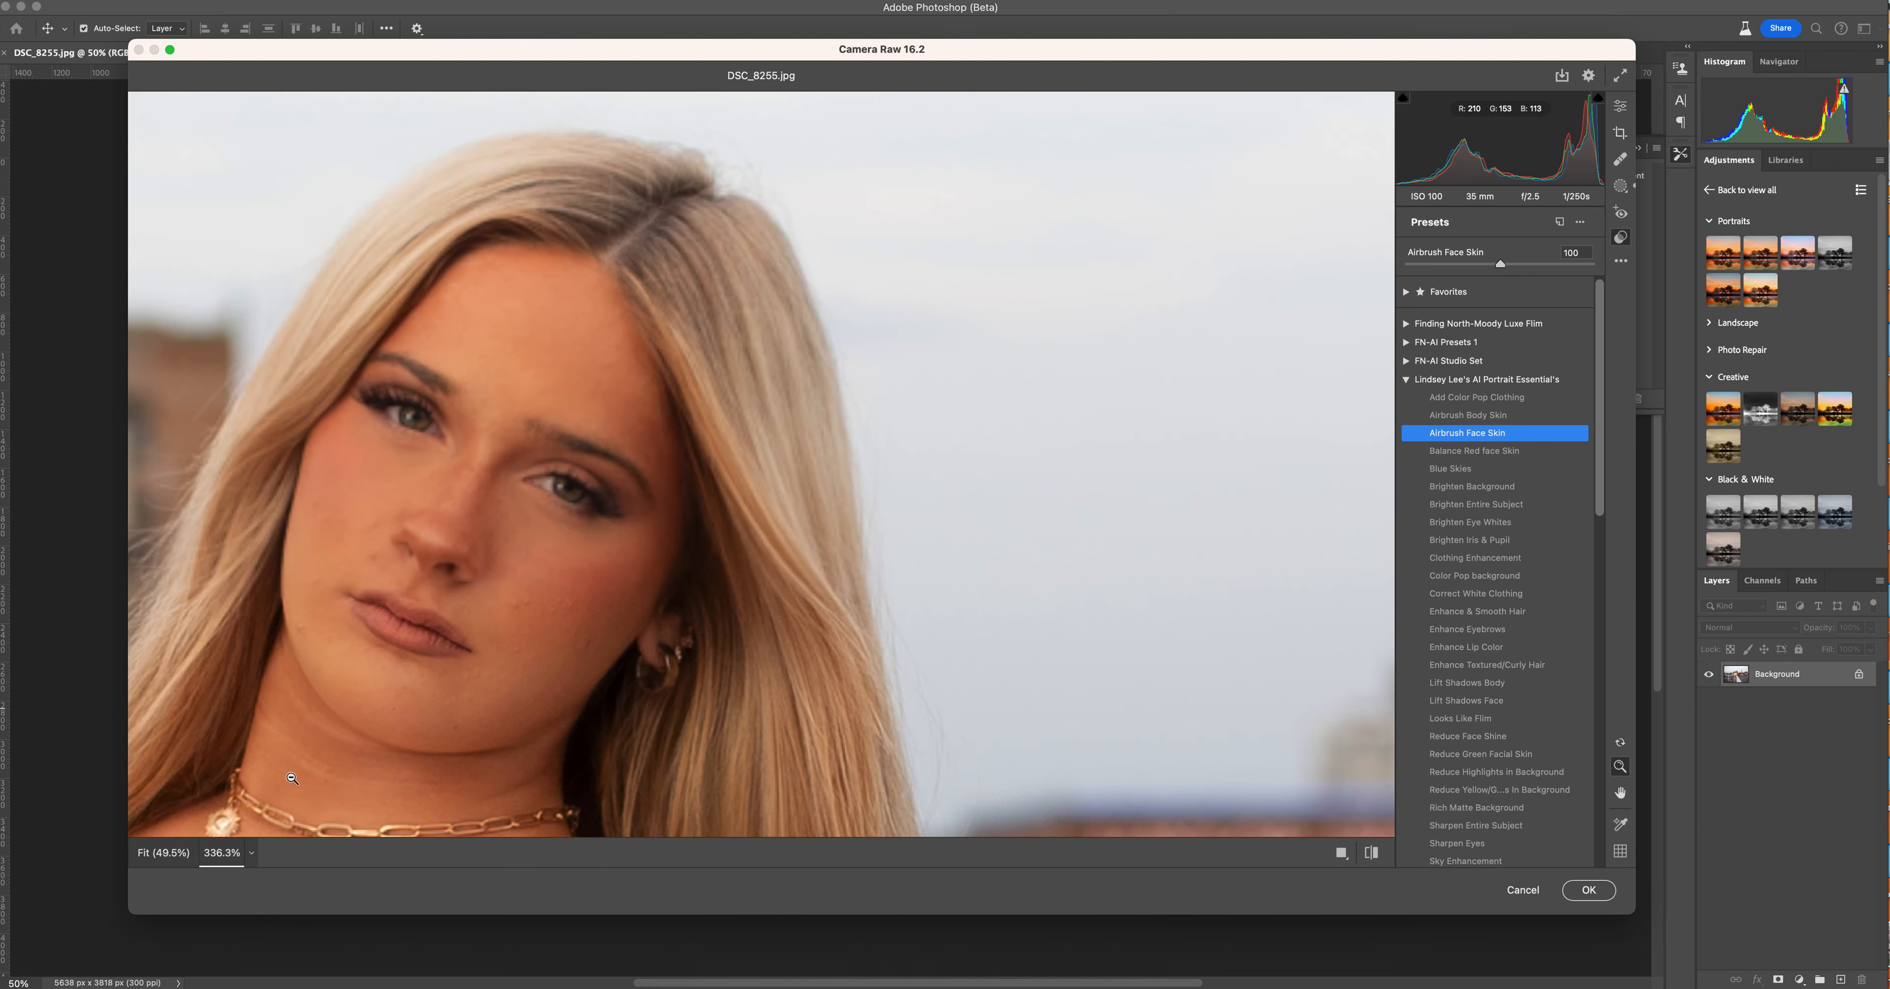
click(353, 680)
click(716, 343)
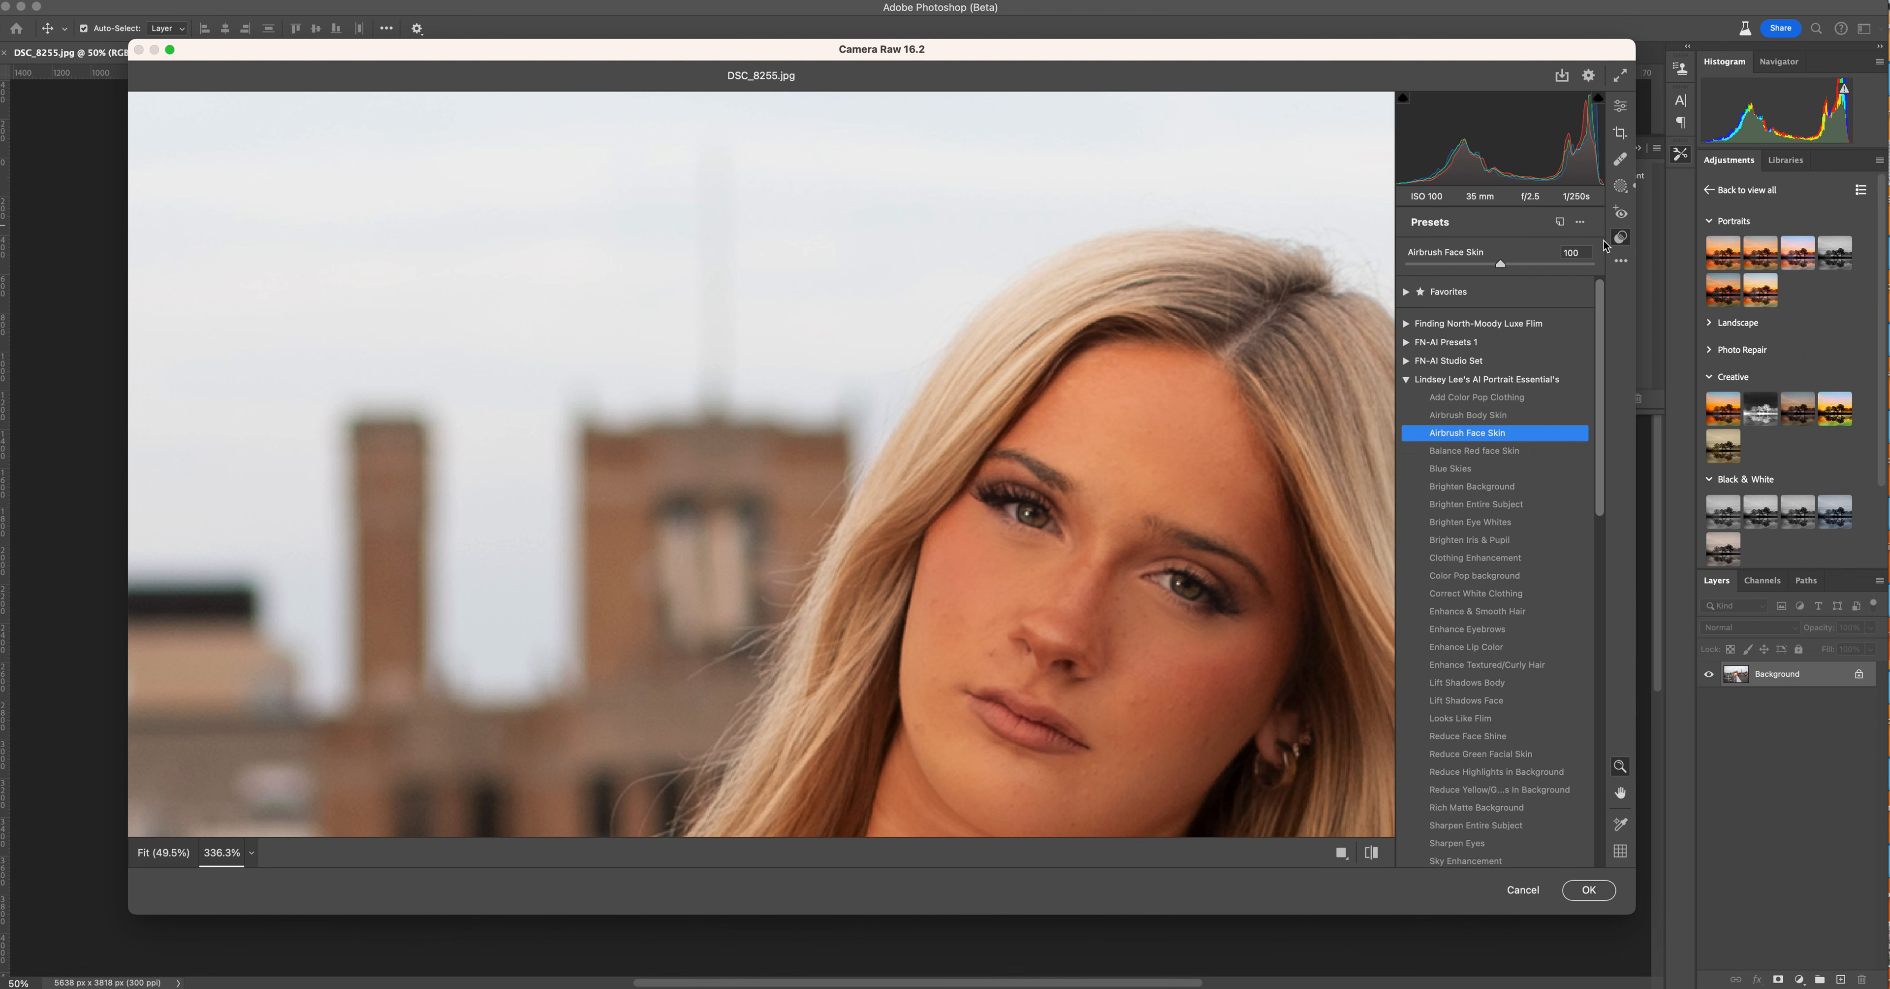
click(1620, 792)
drag(1237, 611, 1076, 476)
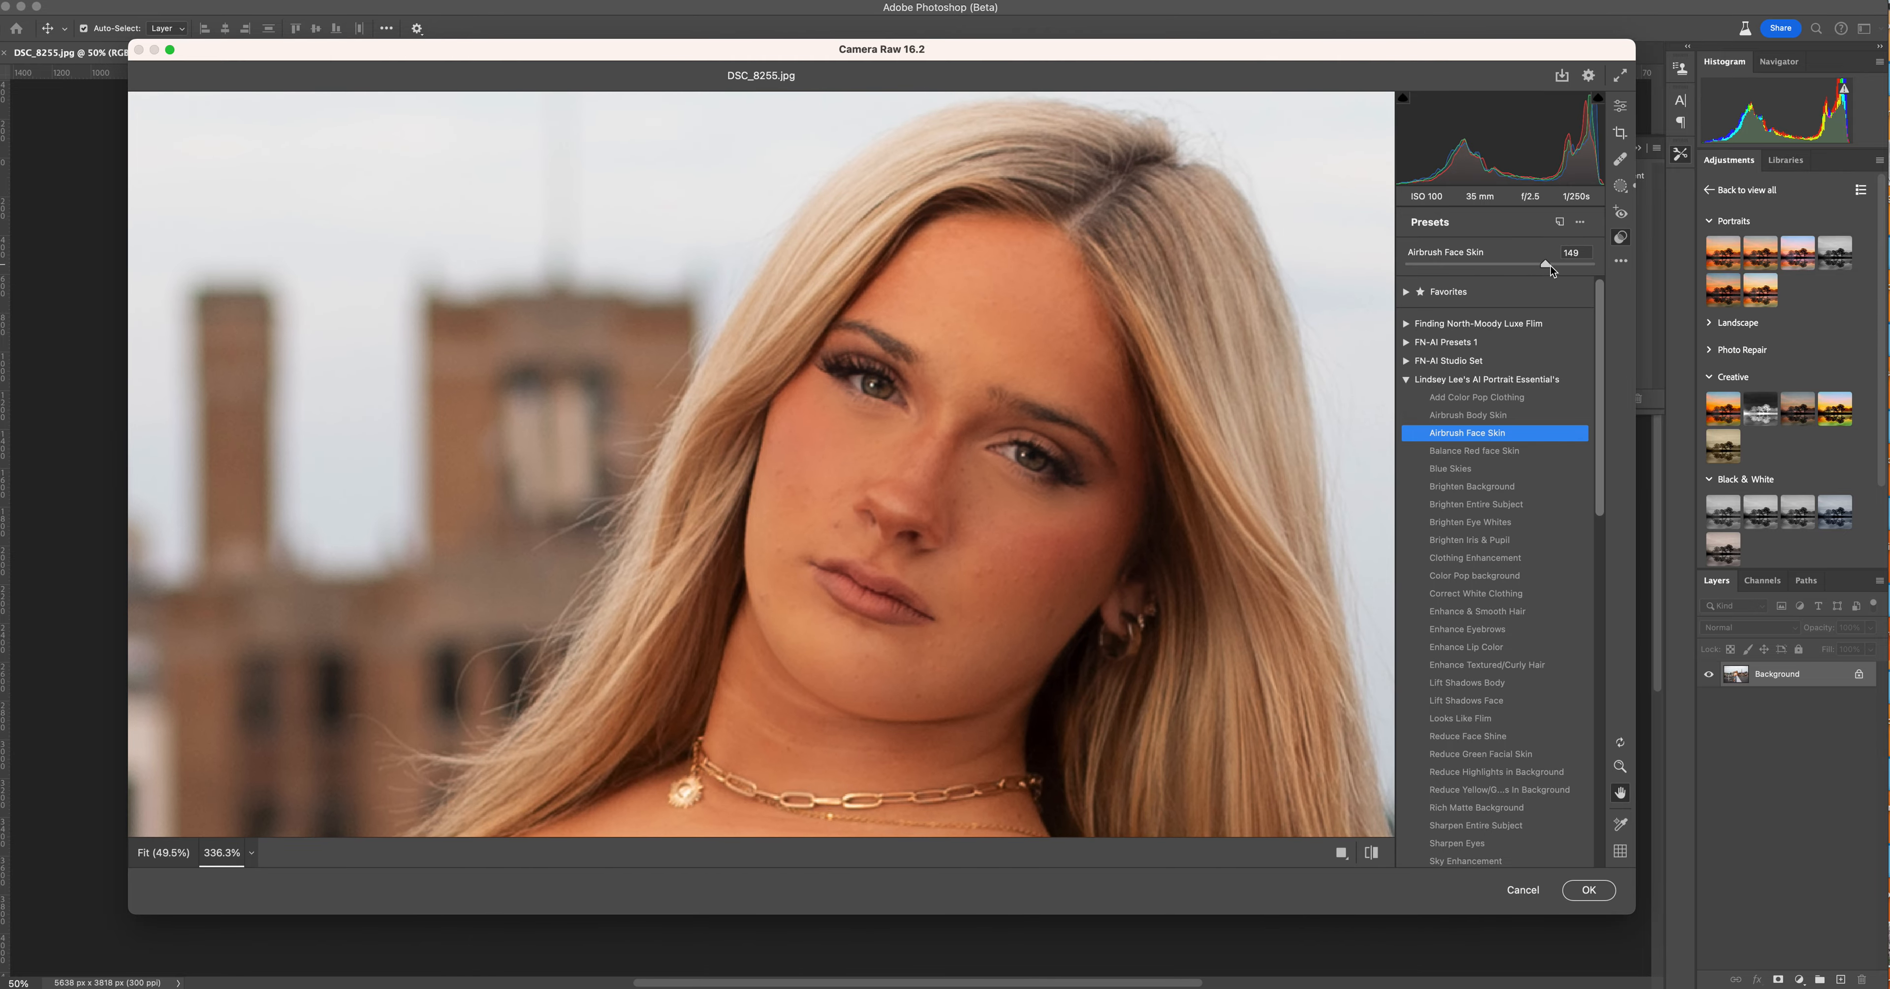
drag(1549, 265, 1583, 264)
click(1515, 265)
click(1502, 263)
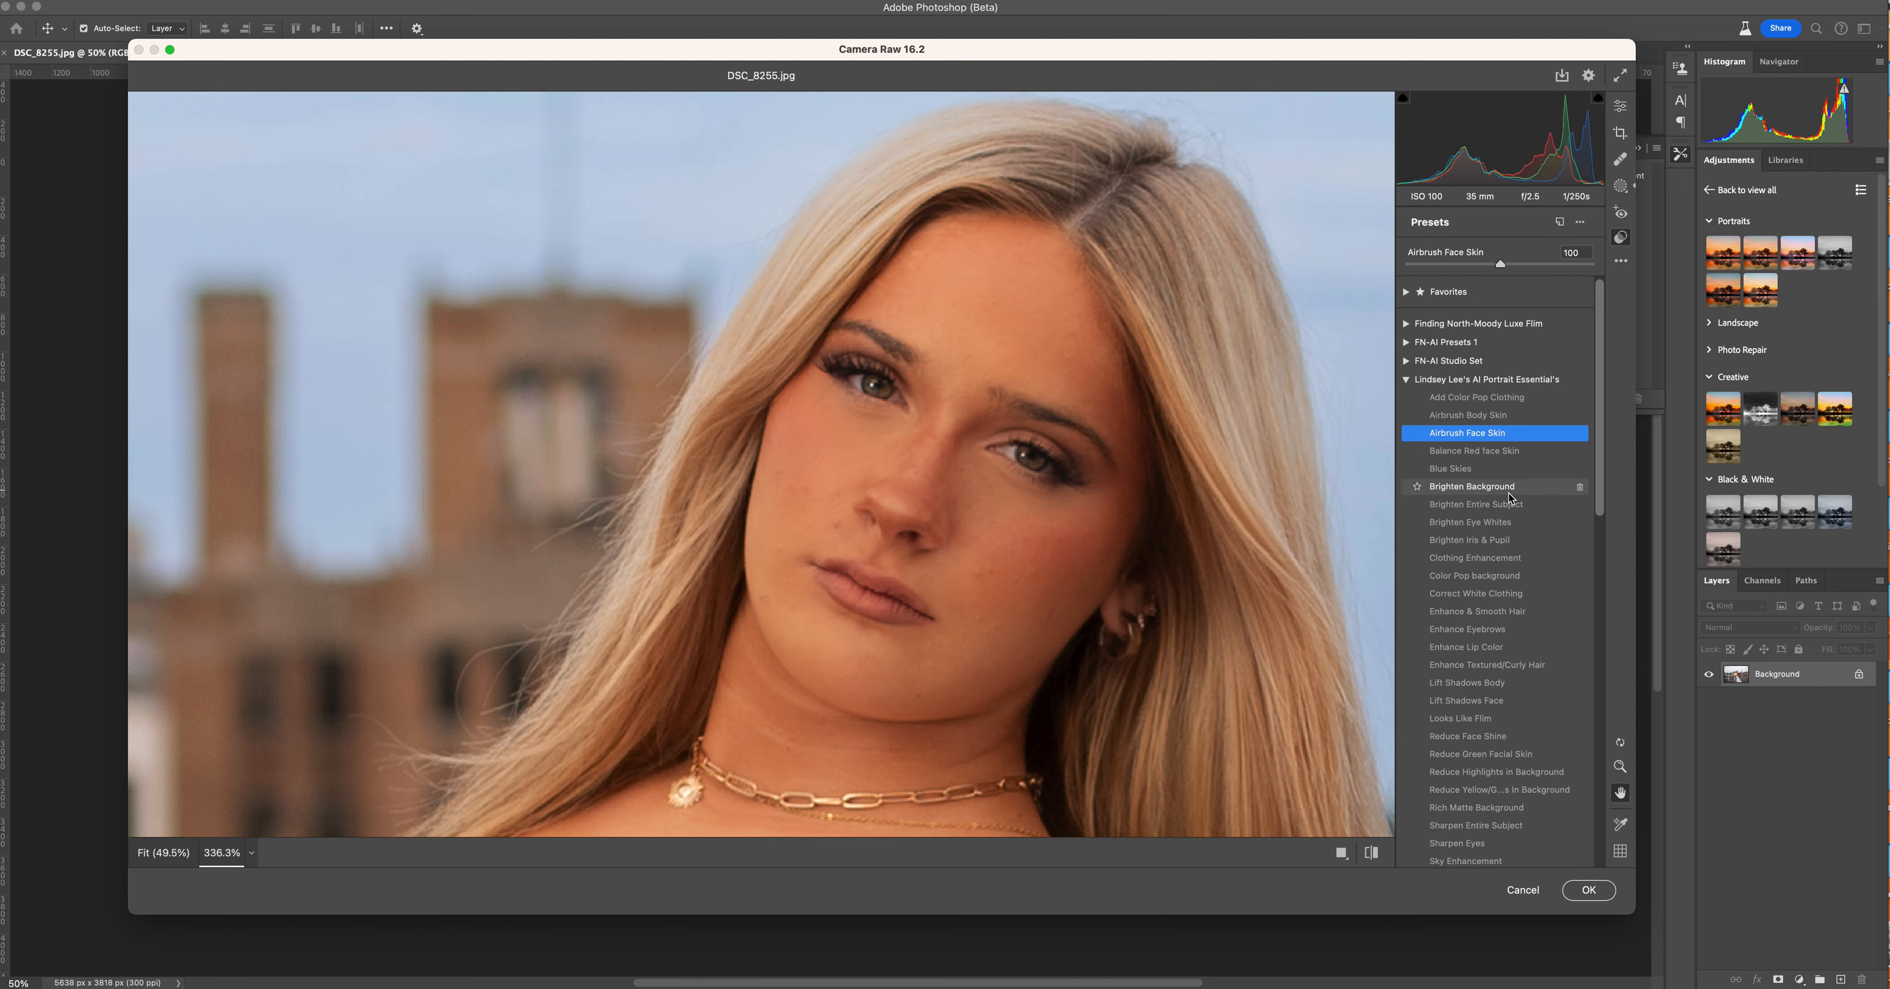
- Apply the Brighten Iris & Pupil preset at strength 164
click(1490, 541)
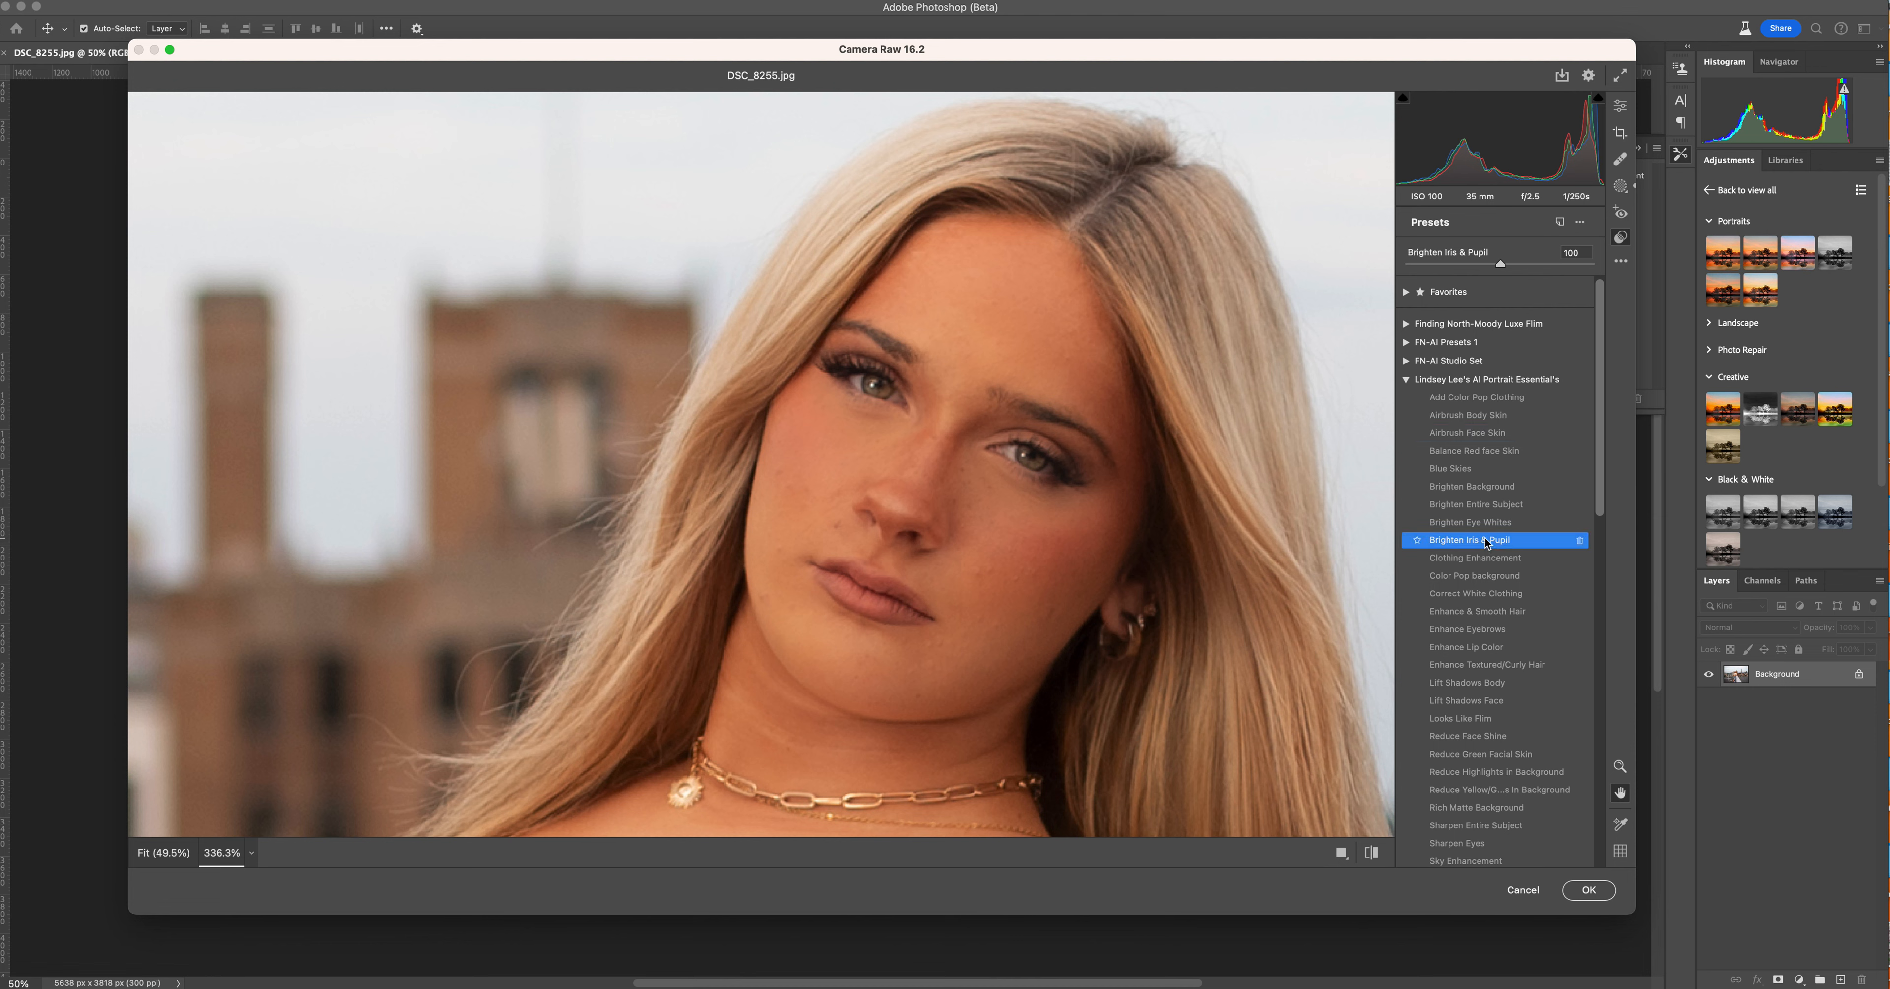
click(1571, 252)
drag(1560, 260, 1559, 261)
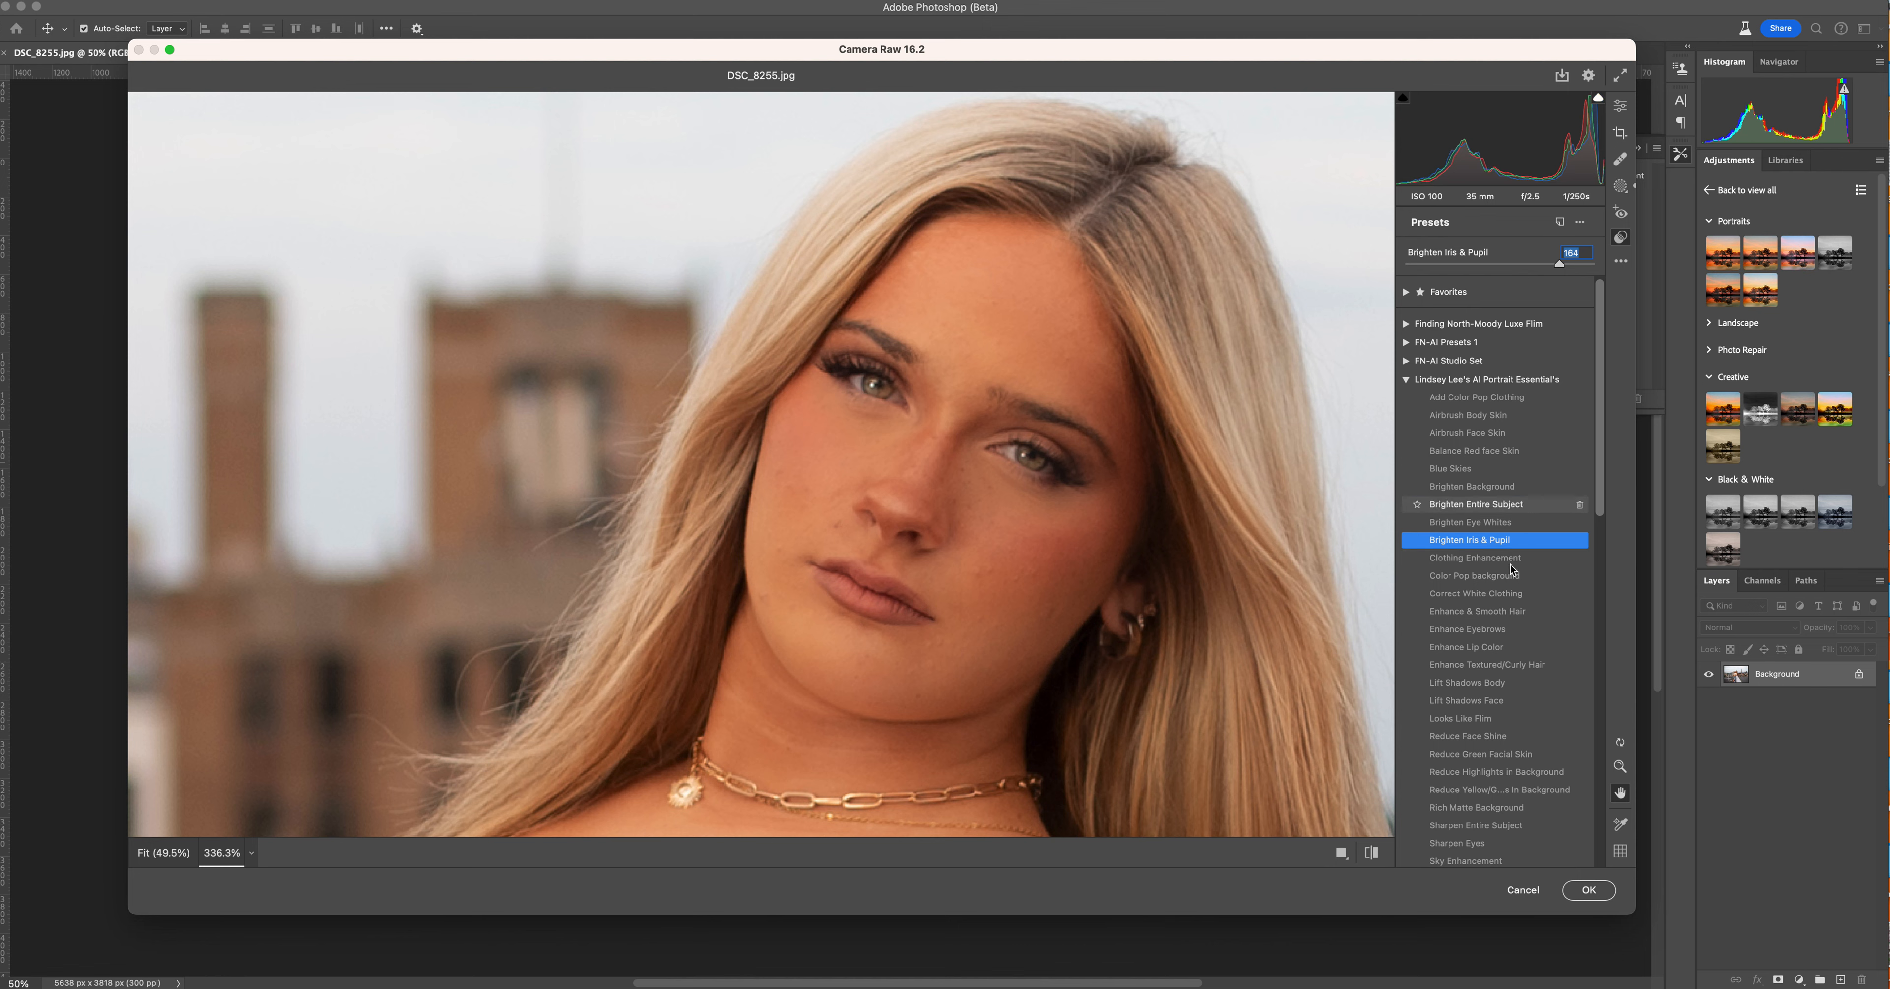
- Apply Enhance Eyebrows at strength 100 and Enhance Lip Color at strength 65
click(1476, 633)
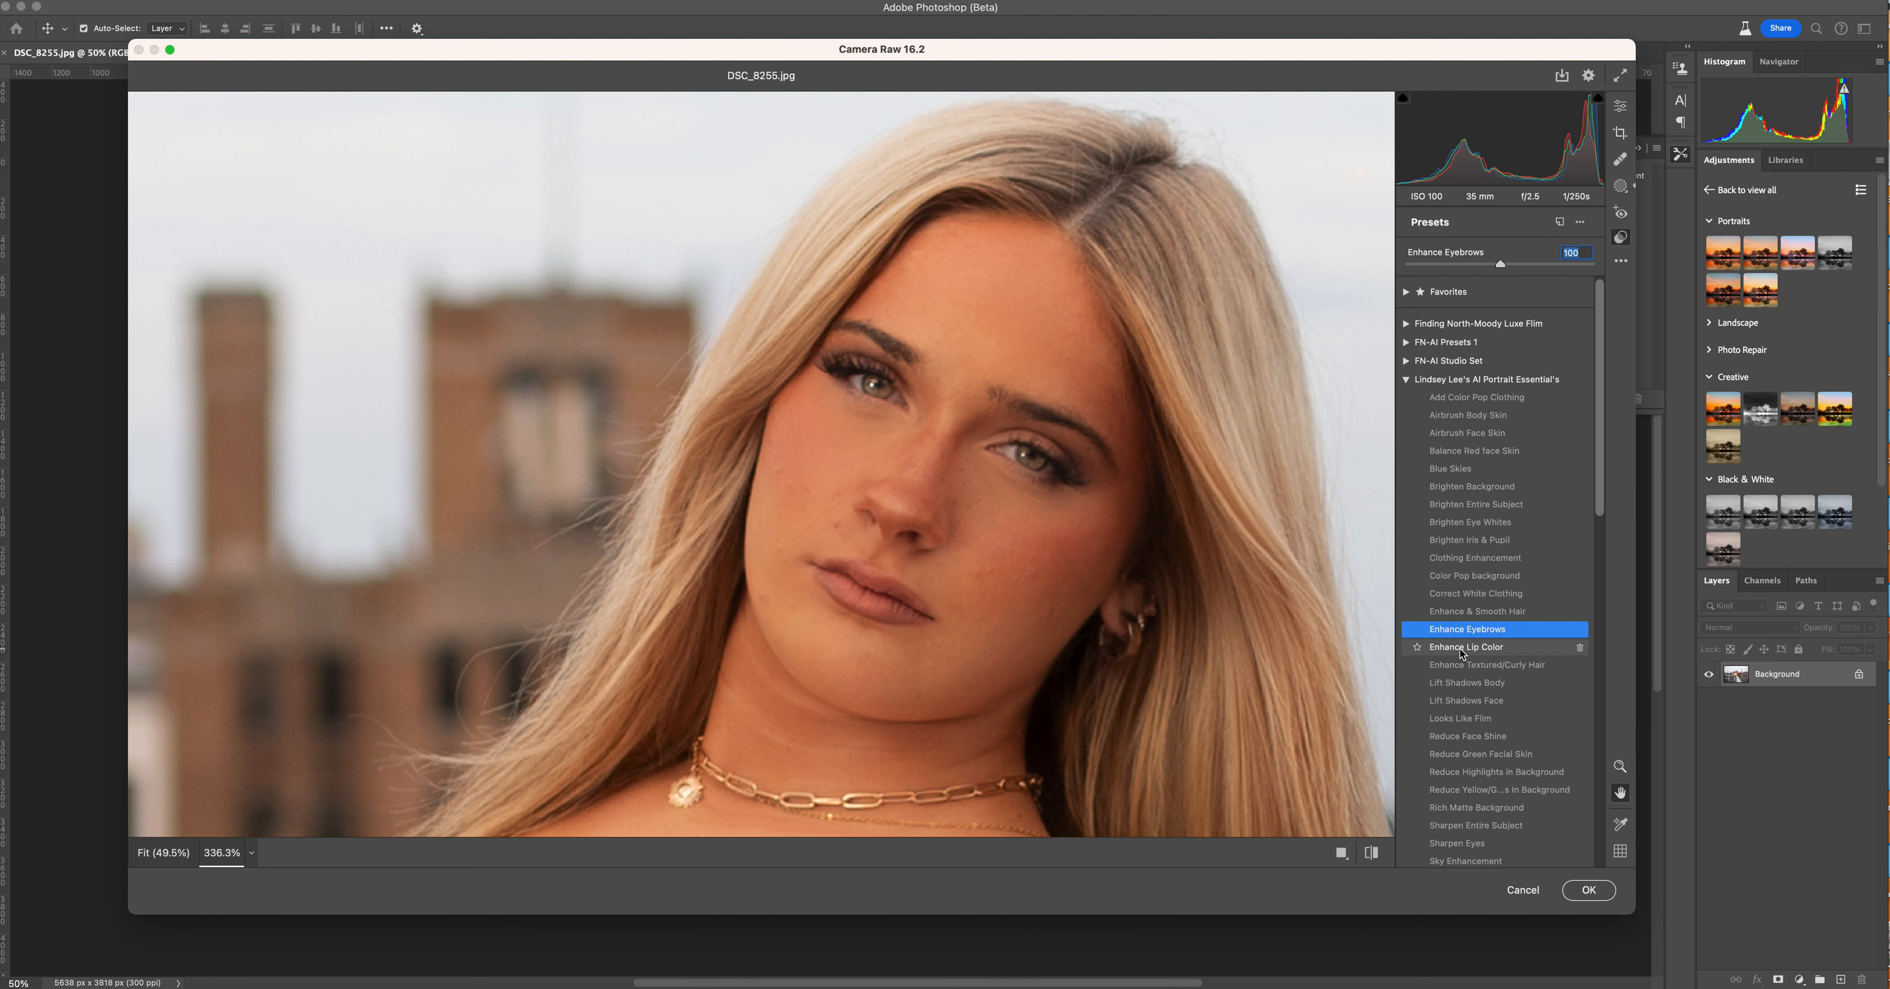
click(1461, 648)
click(1475, 264)
drag(1475, 264, 1468, 264)
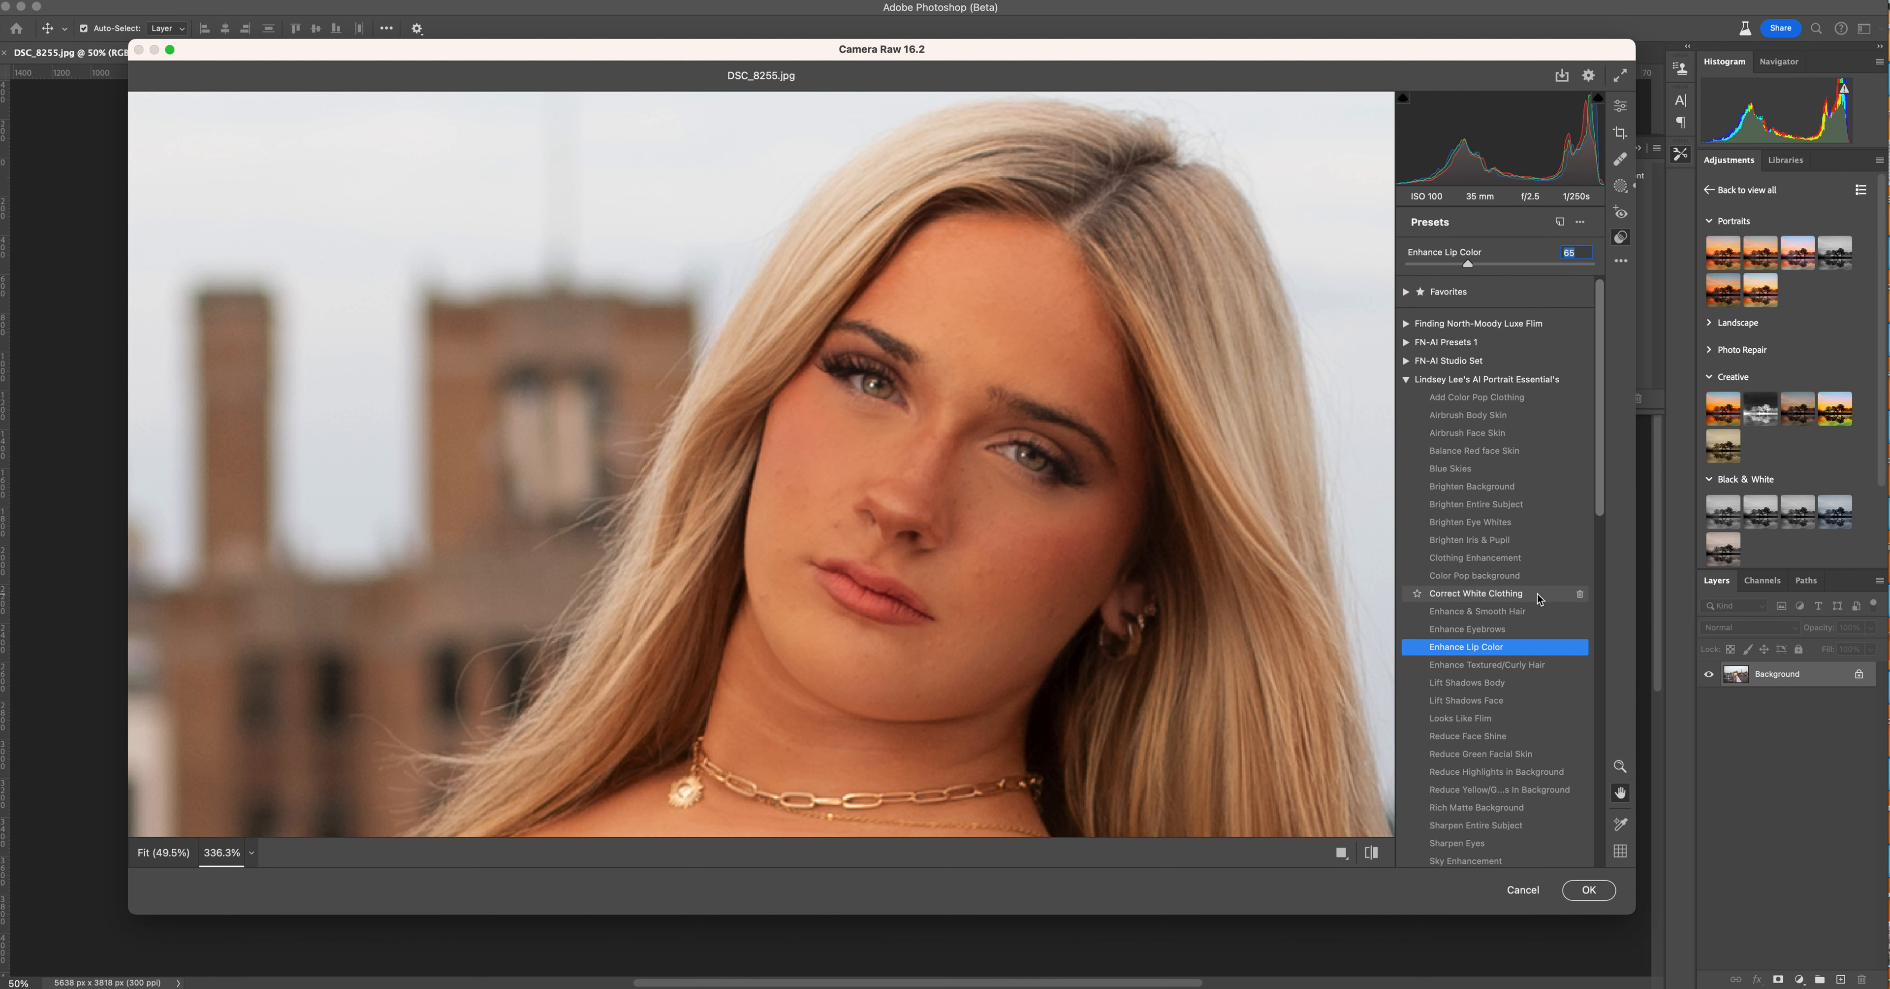
- Apply Lift Shadows Face at strength 49 and Balance Red face Skin at strength 29
click(1491, 703)
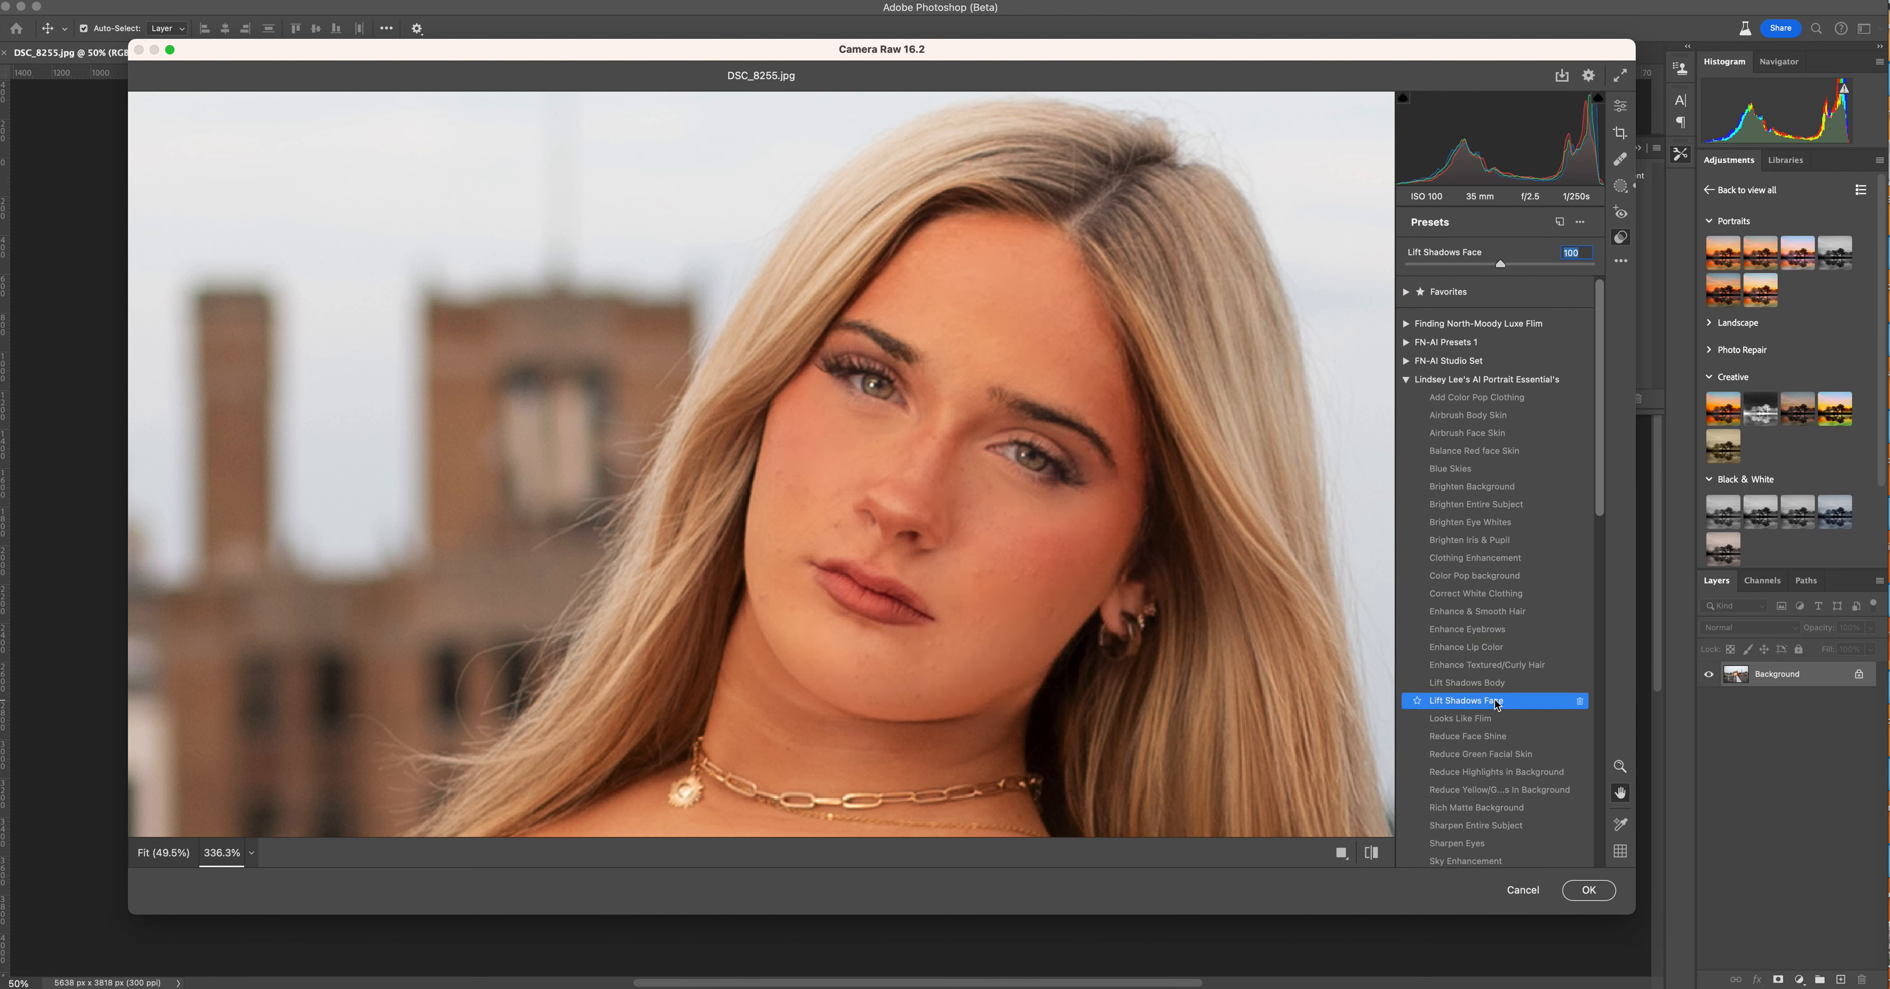
click(1462, 264)
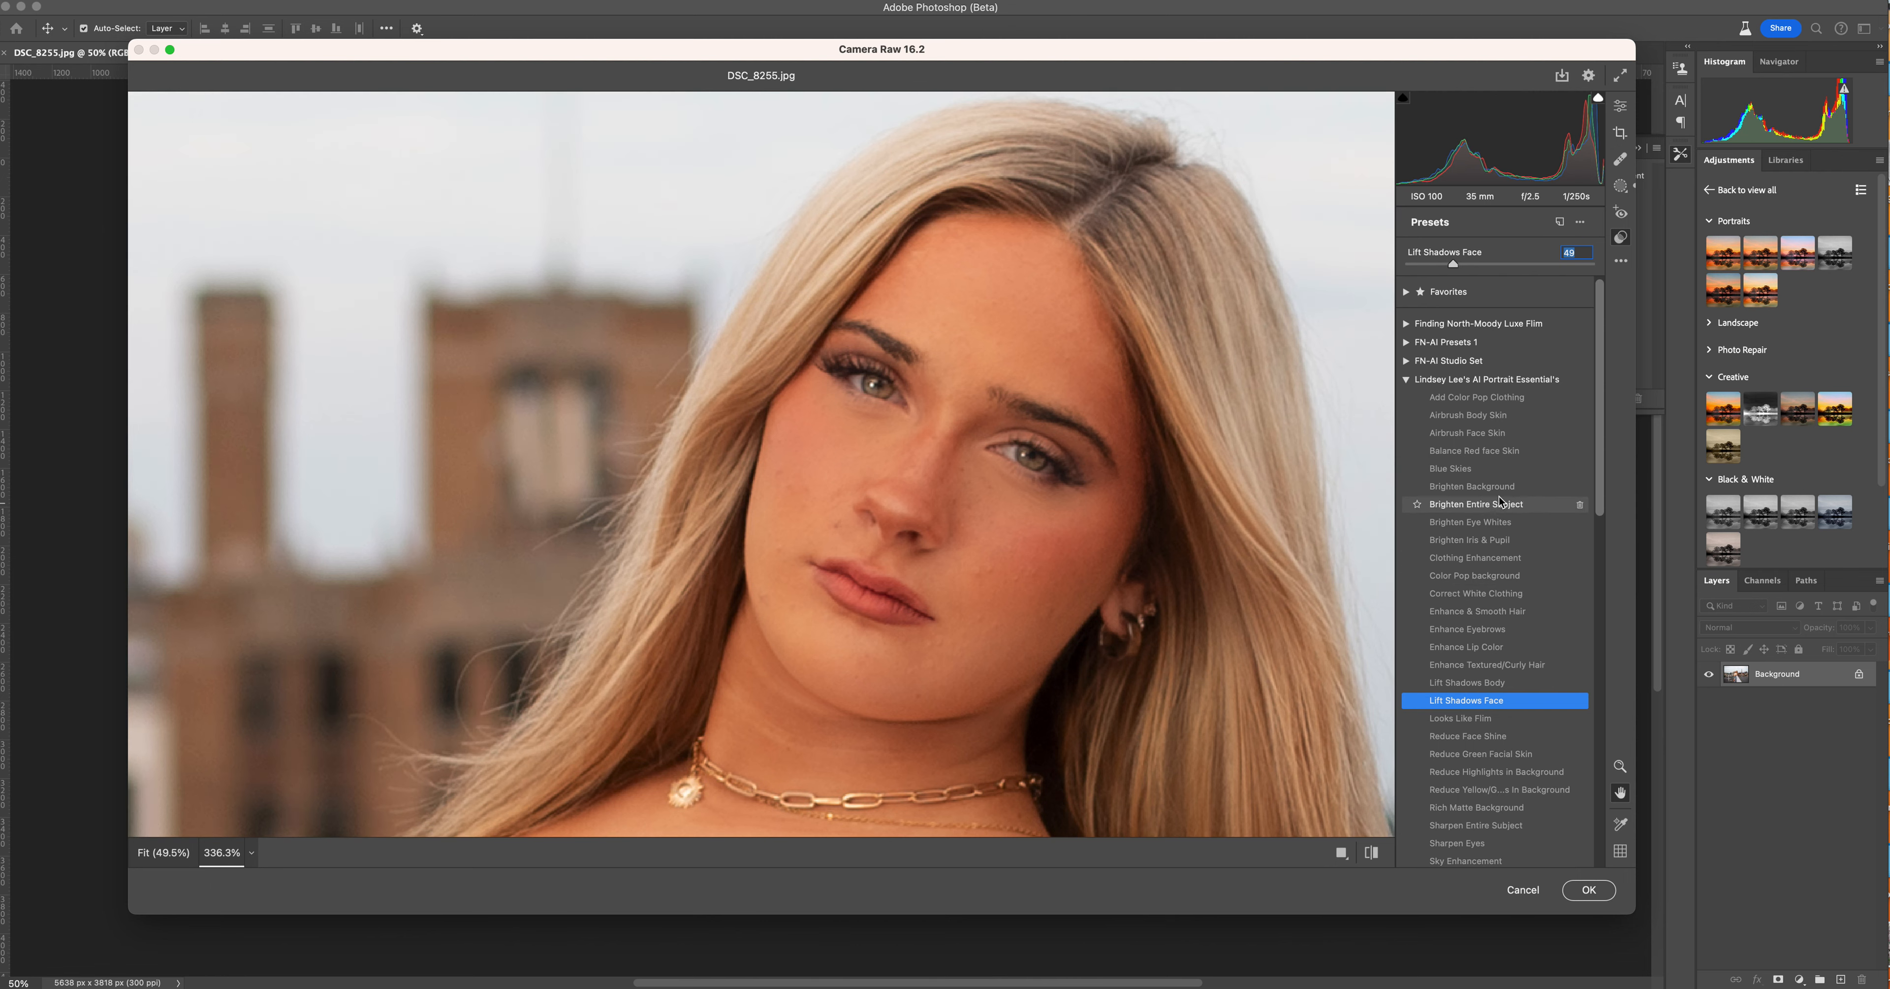
click(1484, 452)
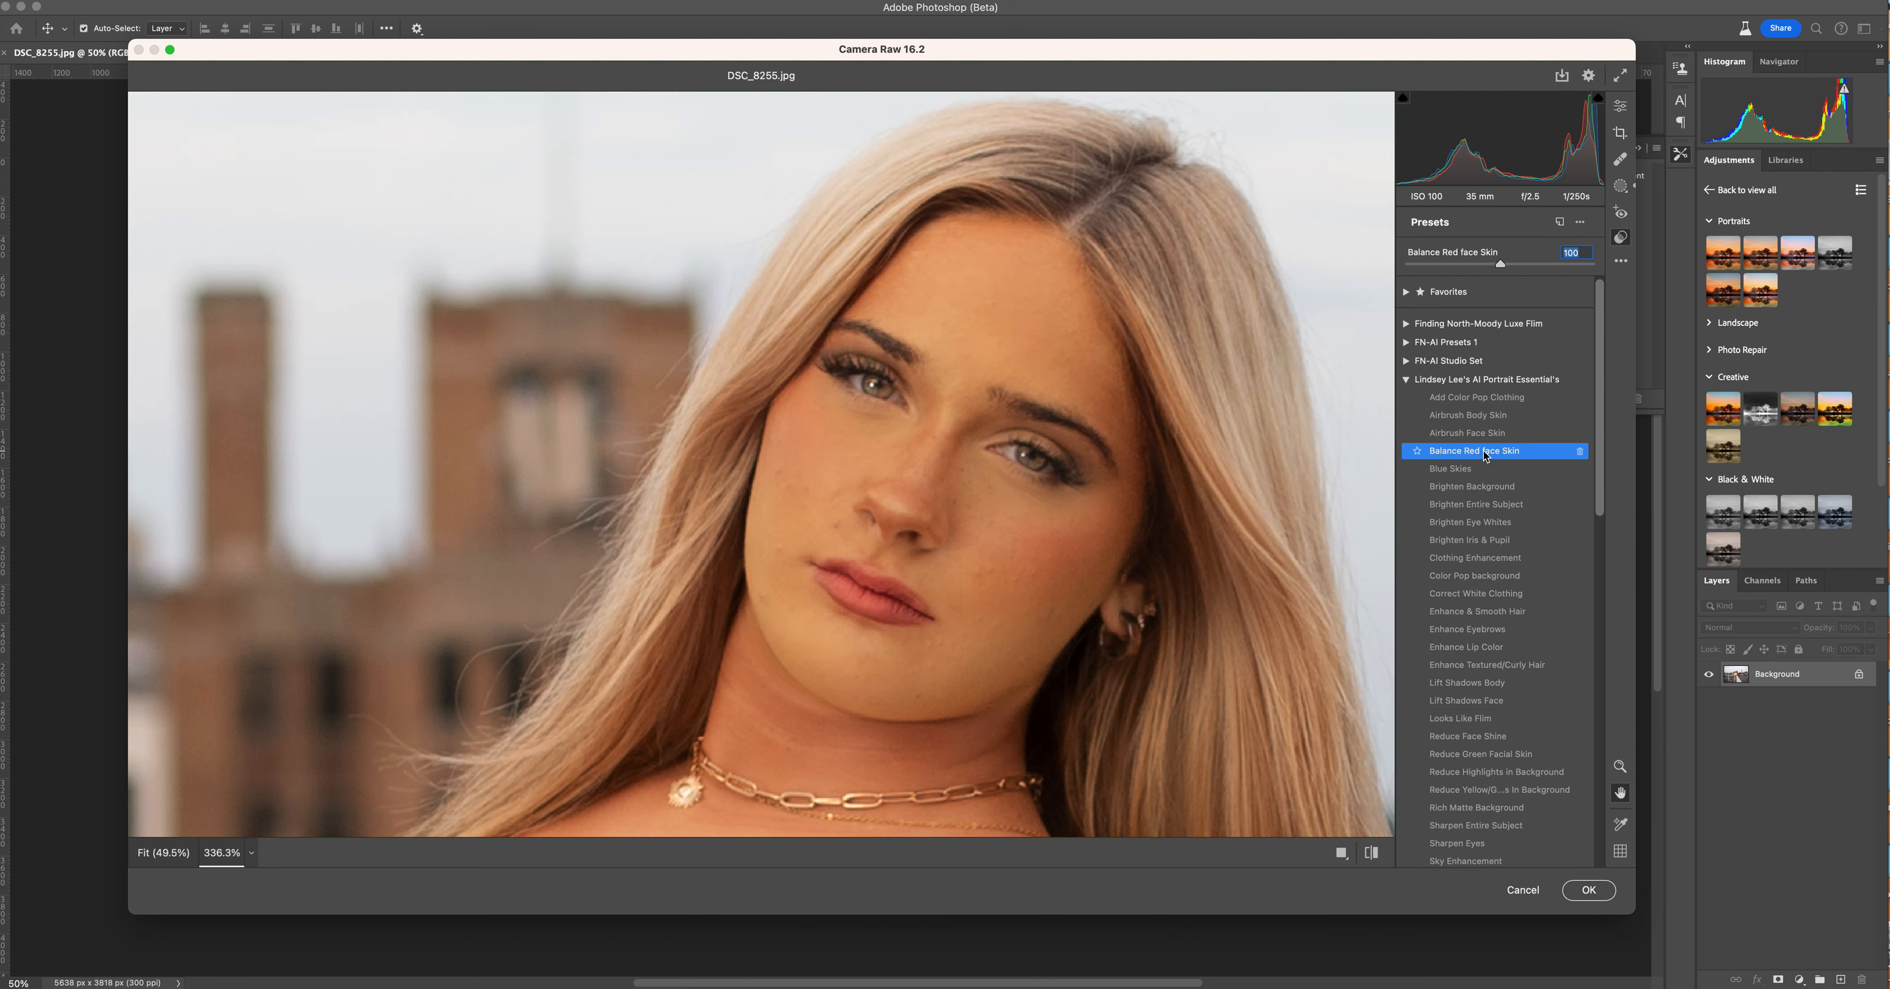
click(1468, 262)
drag(1436, 261, 1436, 262)
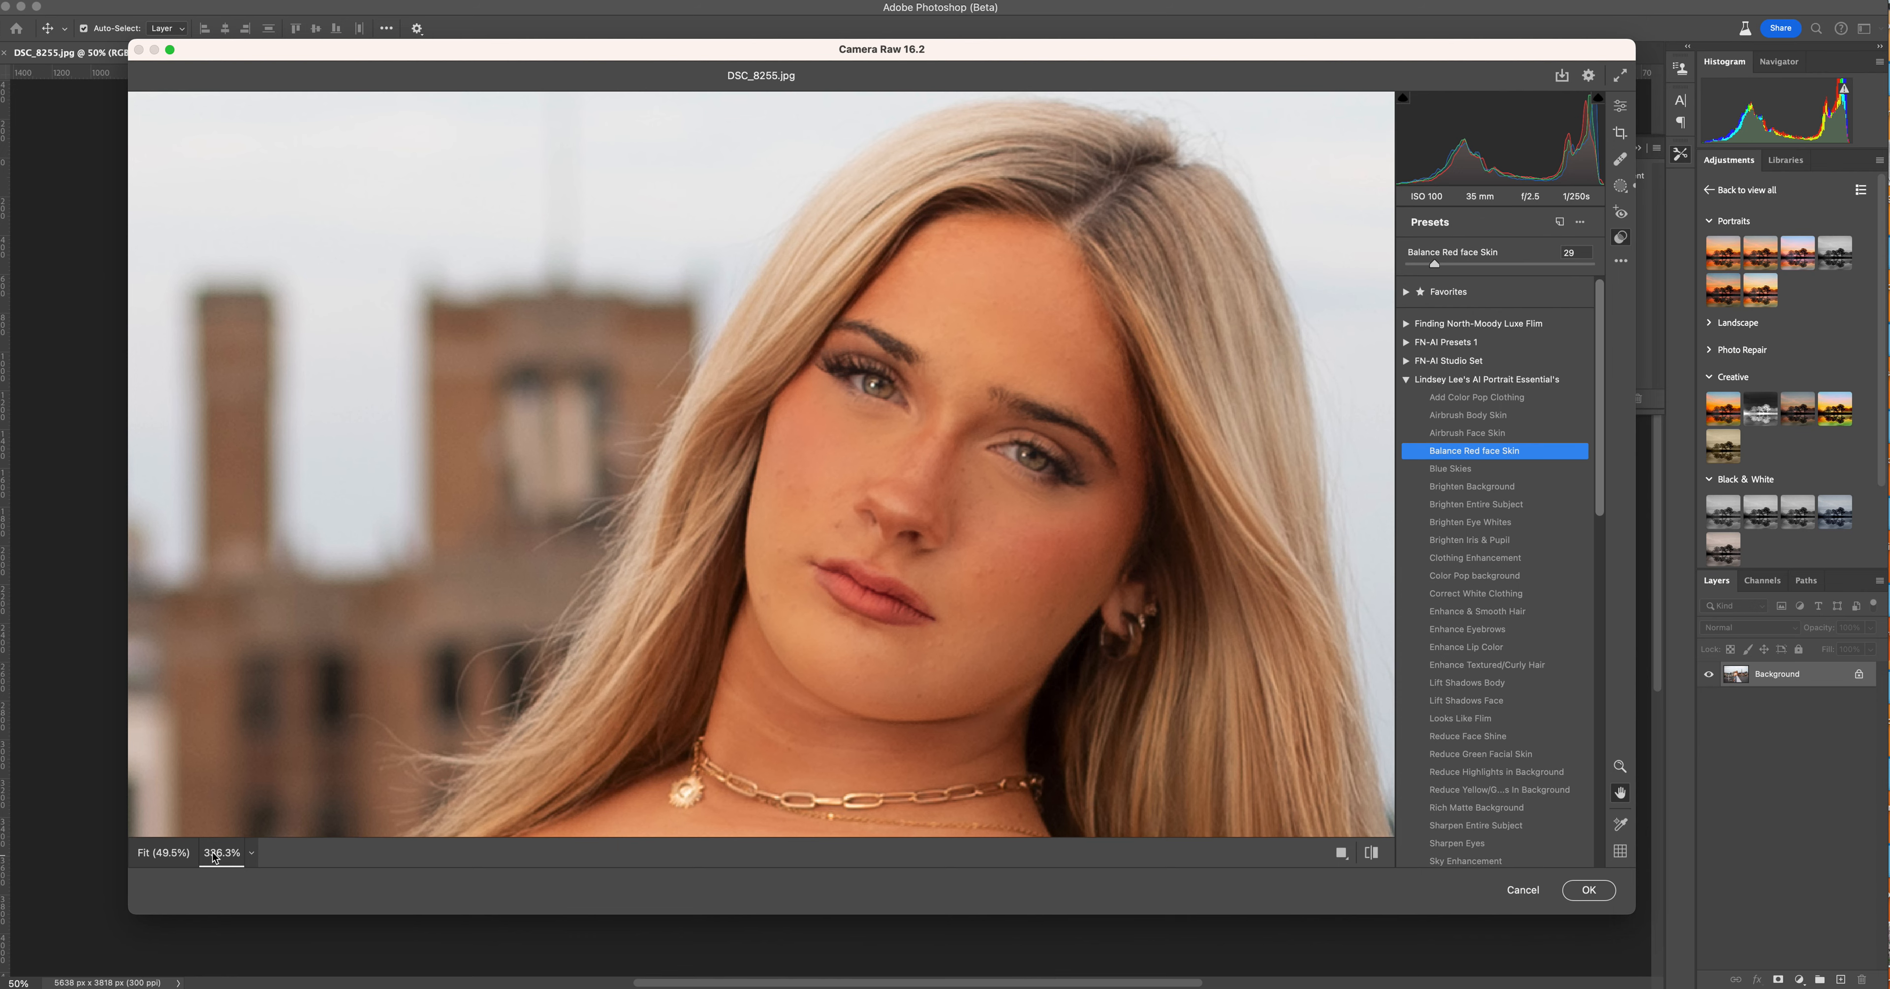
- Fit the whole photo in view and compare the original settings with the current edits
click(162, 857)
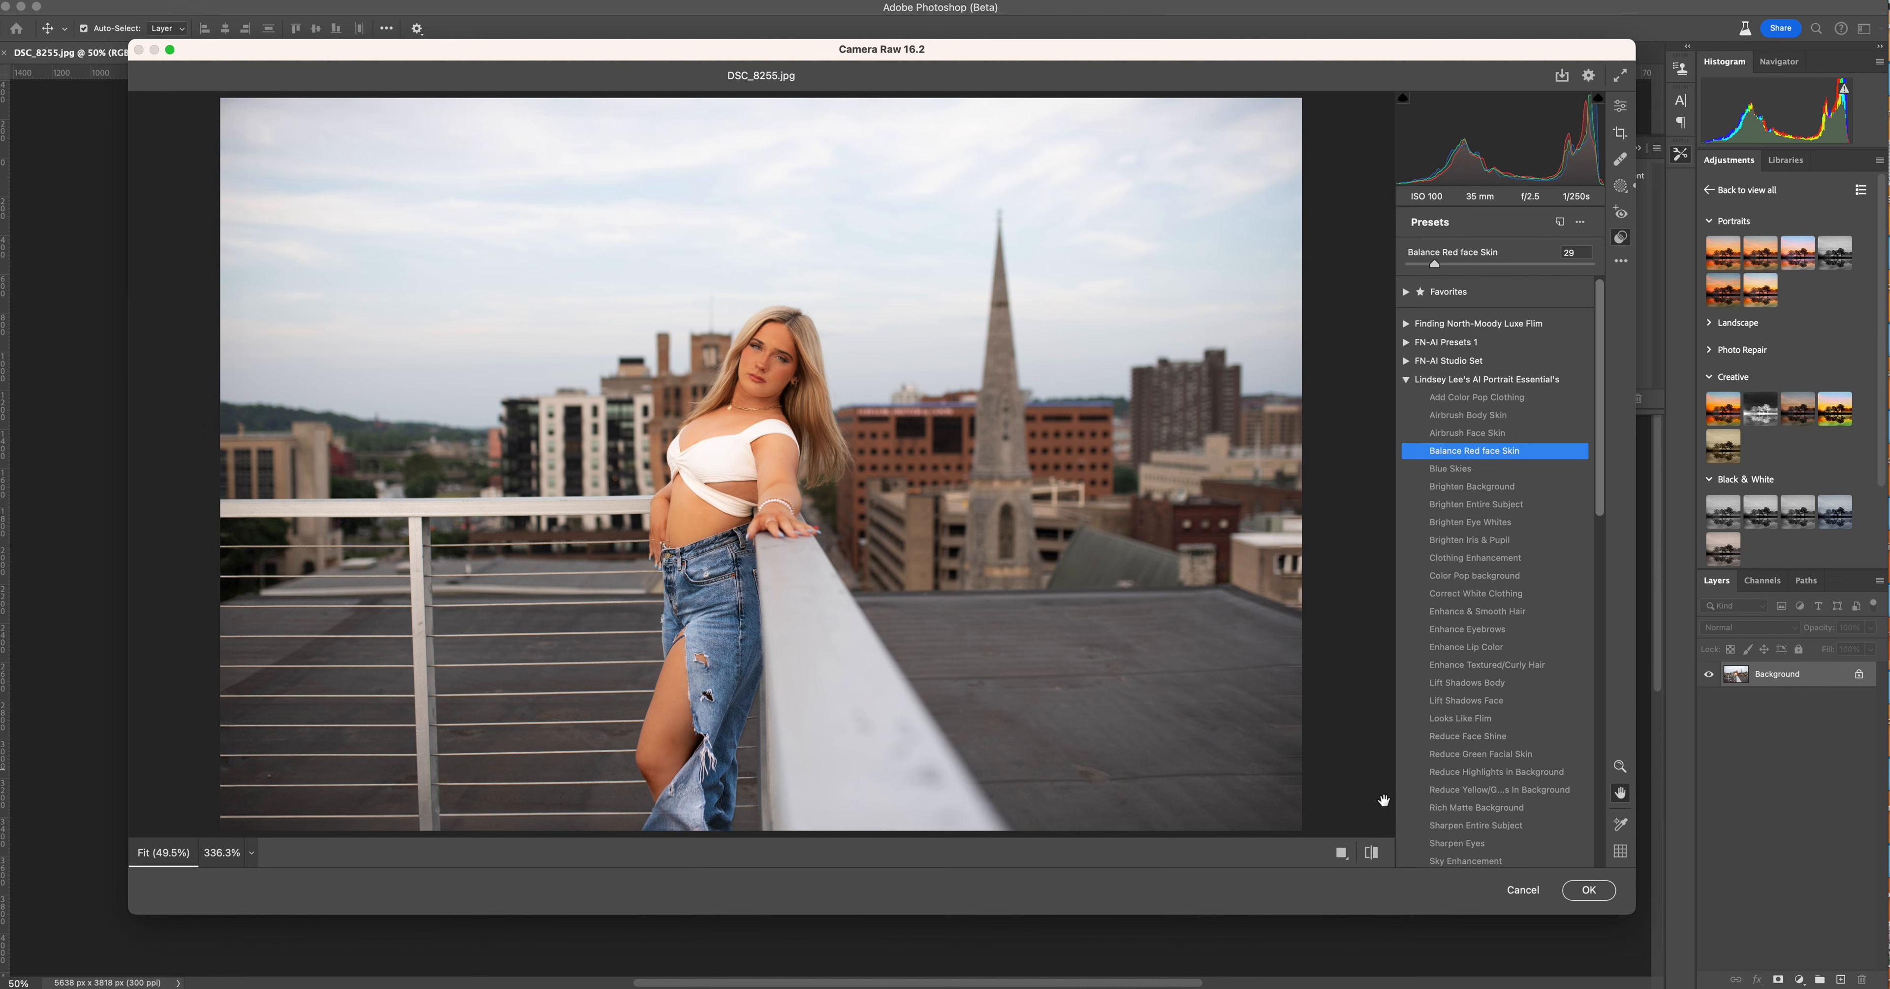
click(1370, 852)
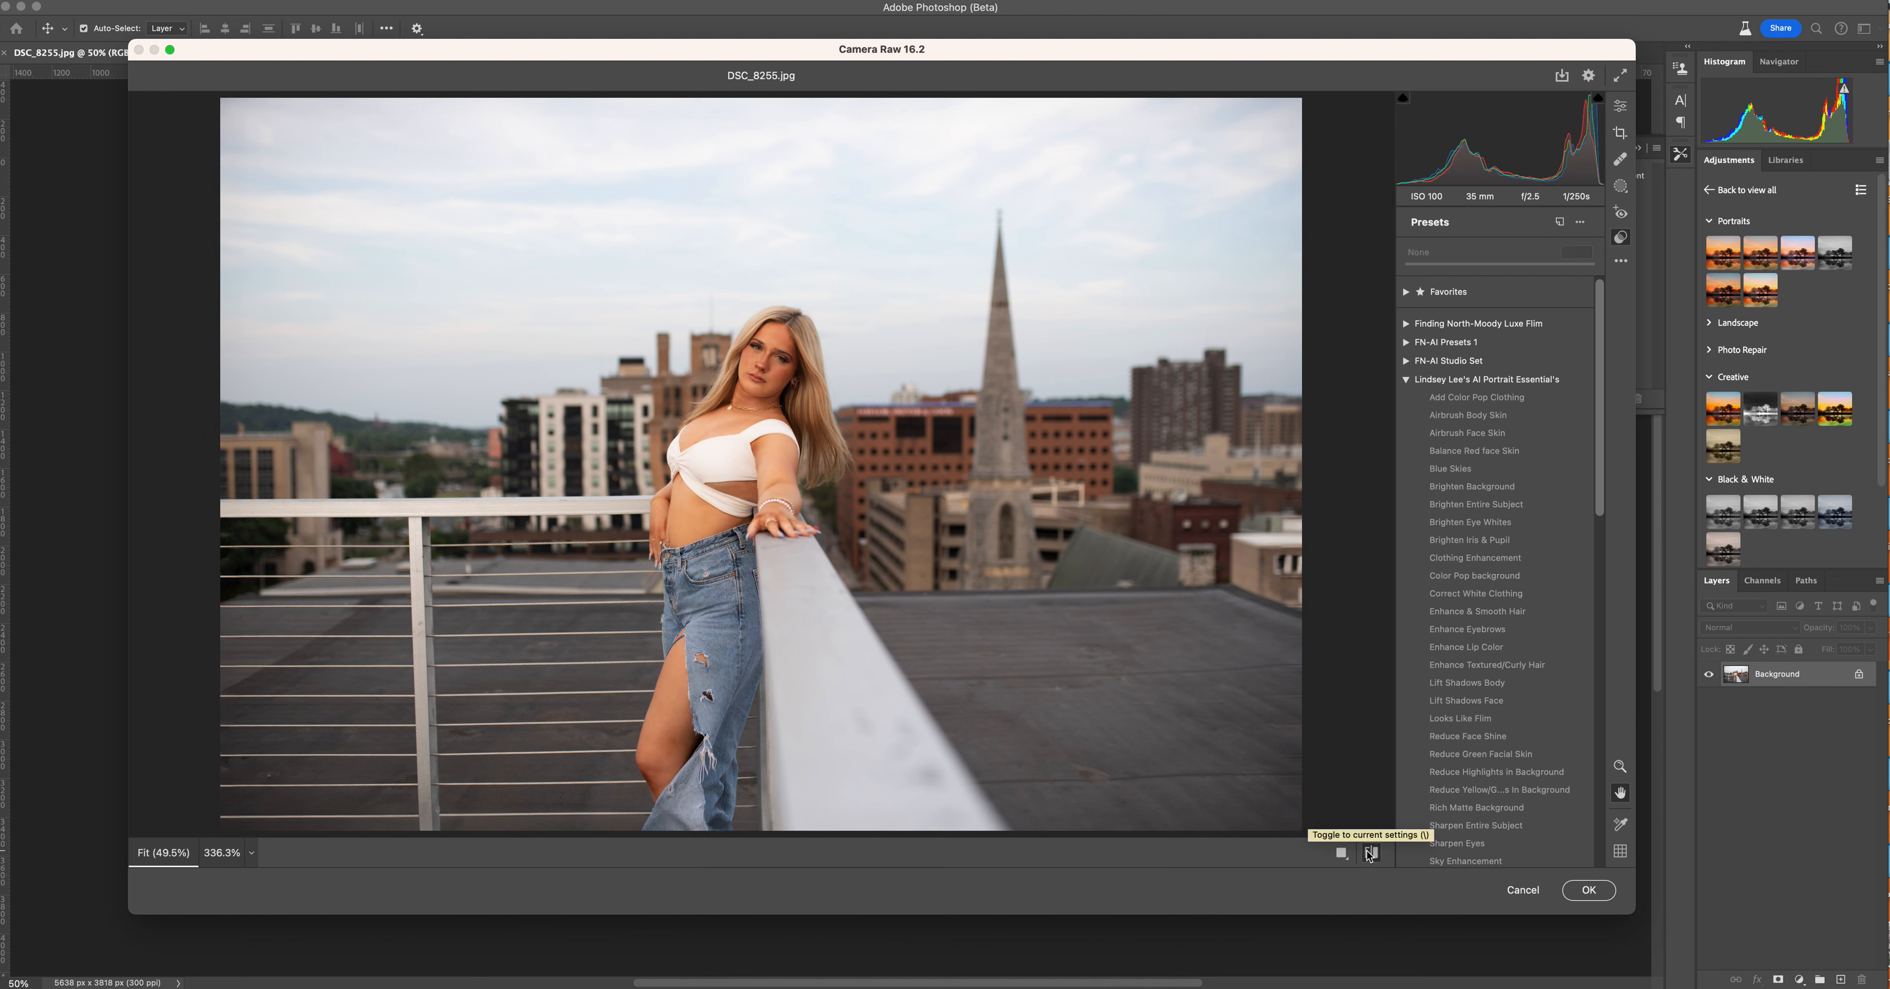
click(1370, 854)
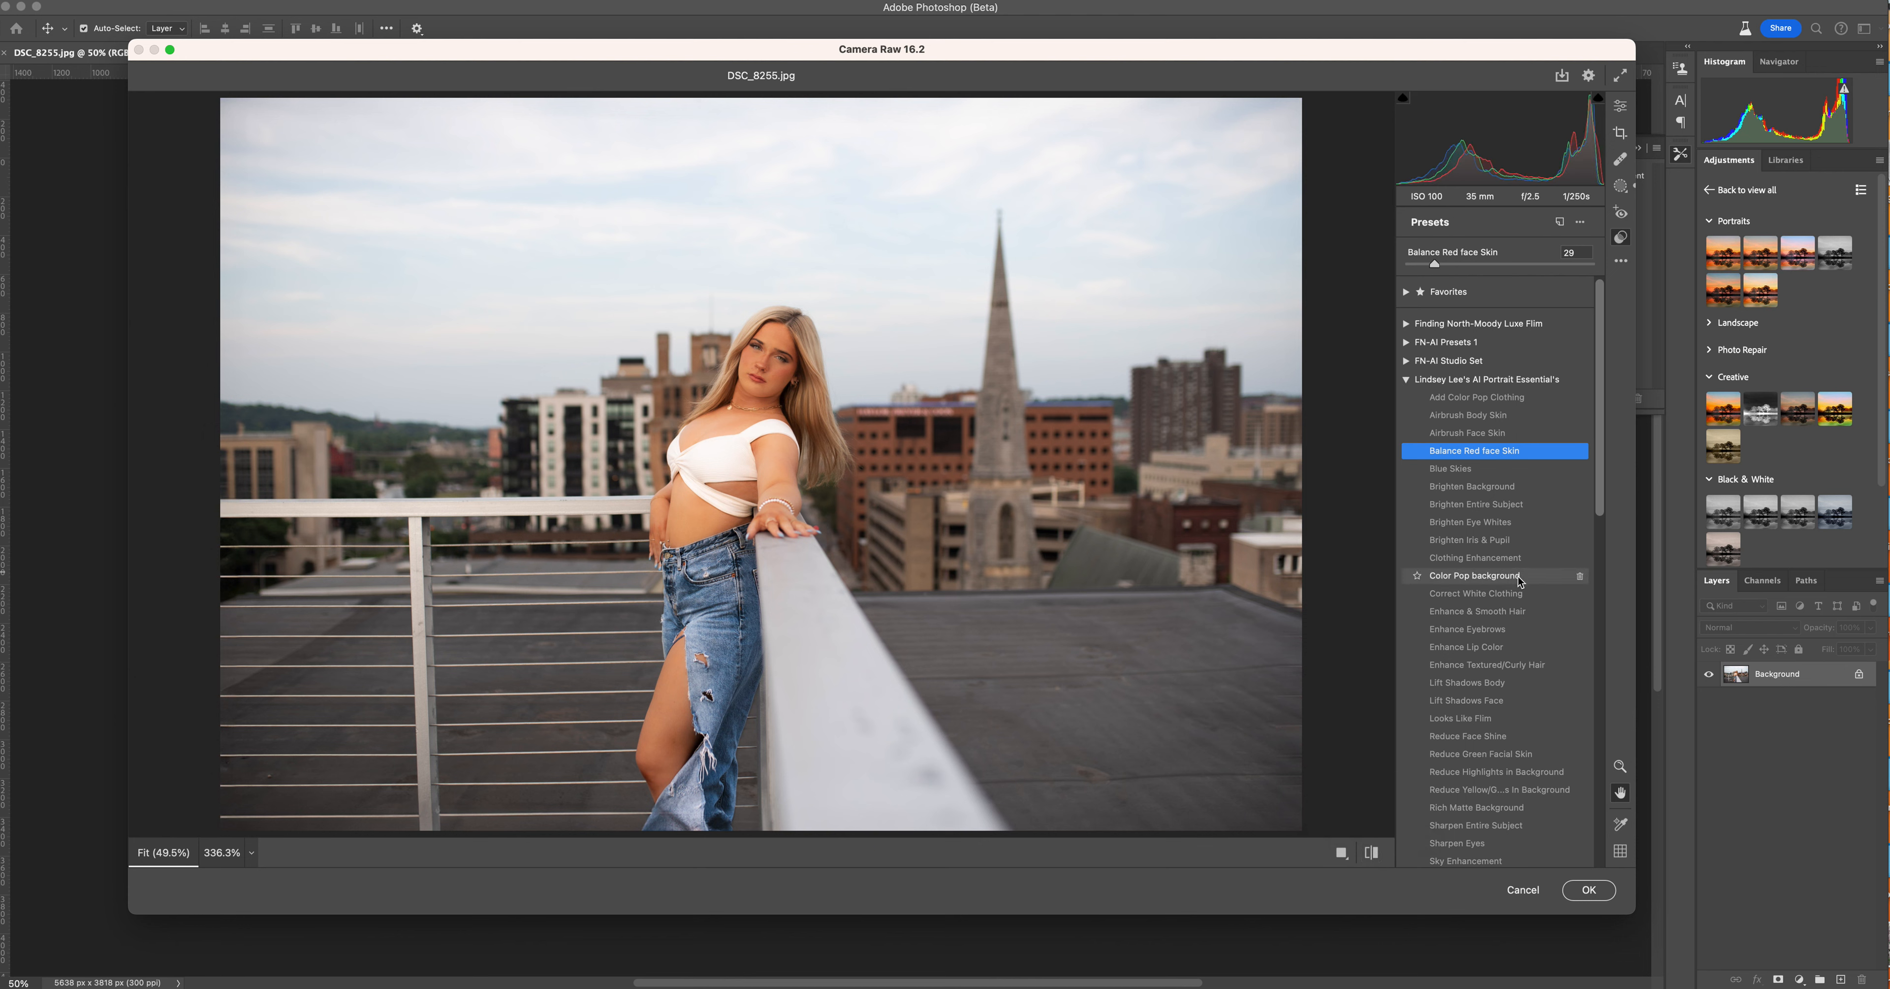
- Apply Clothing Enhancement at strength 136 and set Lift Shadows Face to strength 53
click(1472, 557)
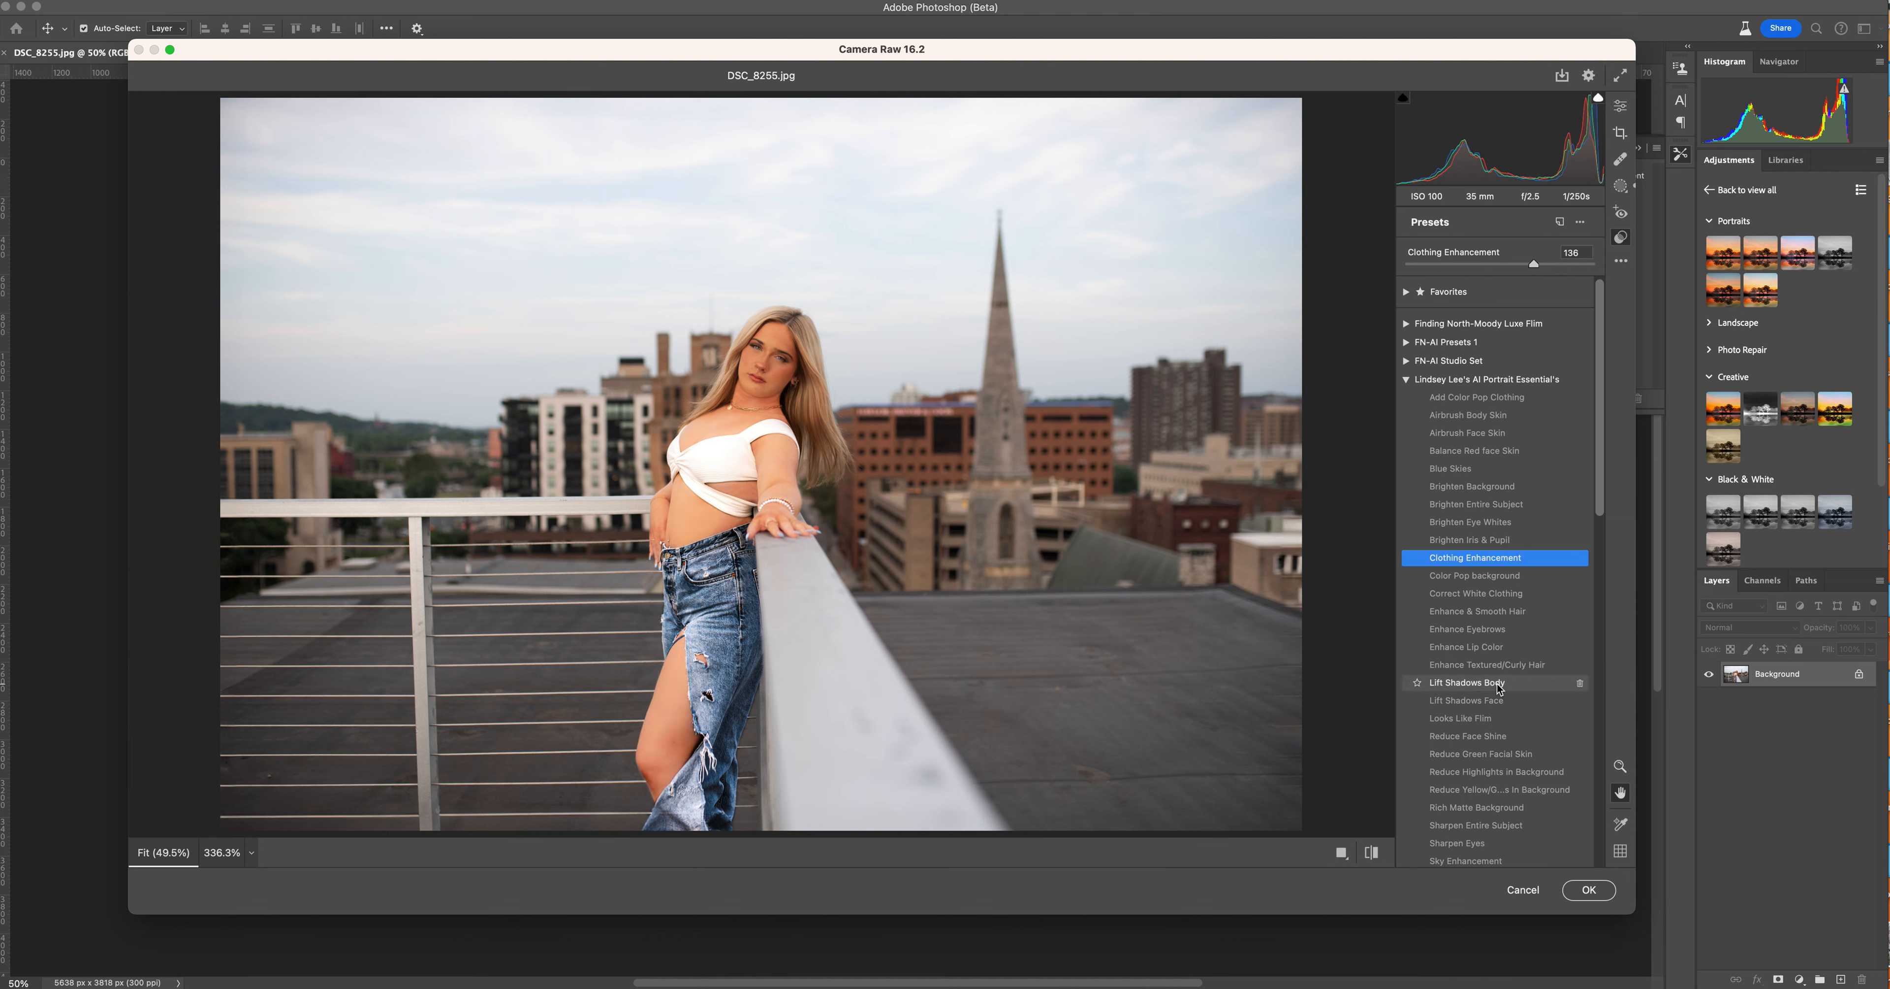
click(1487, 702)
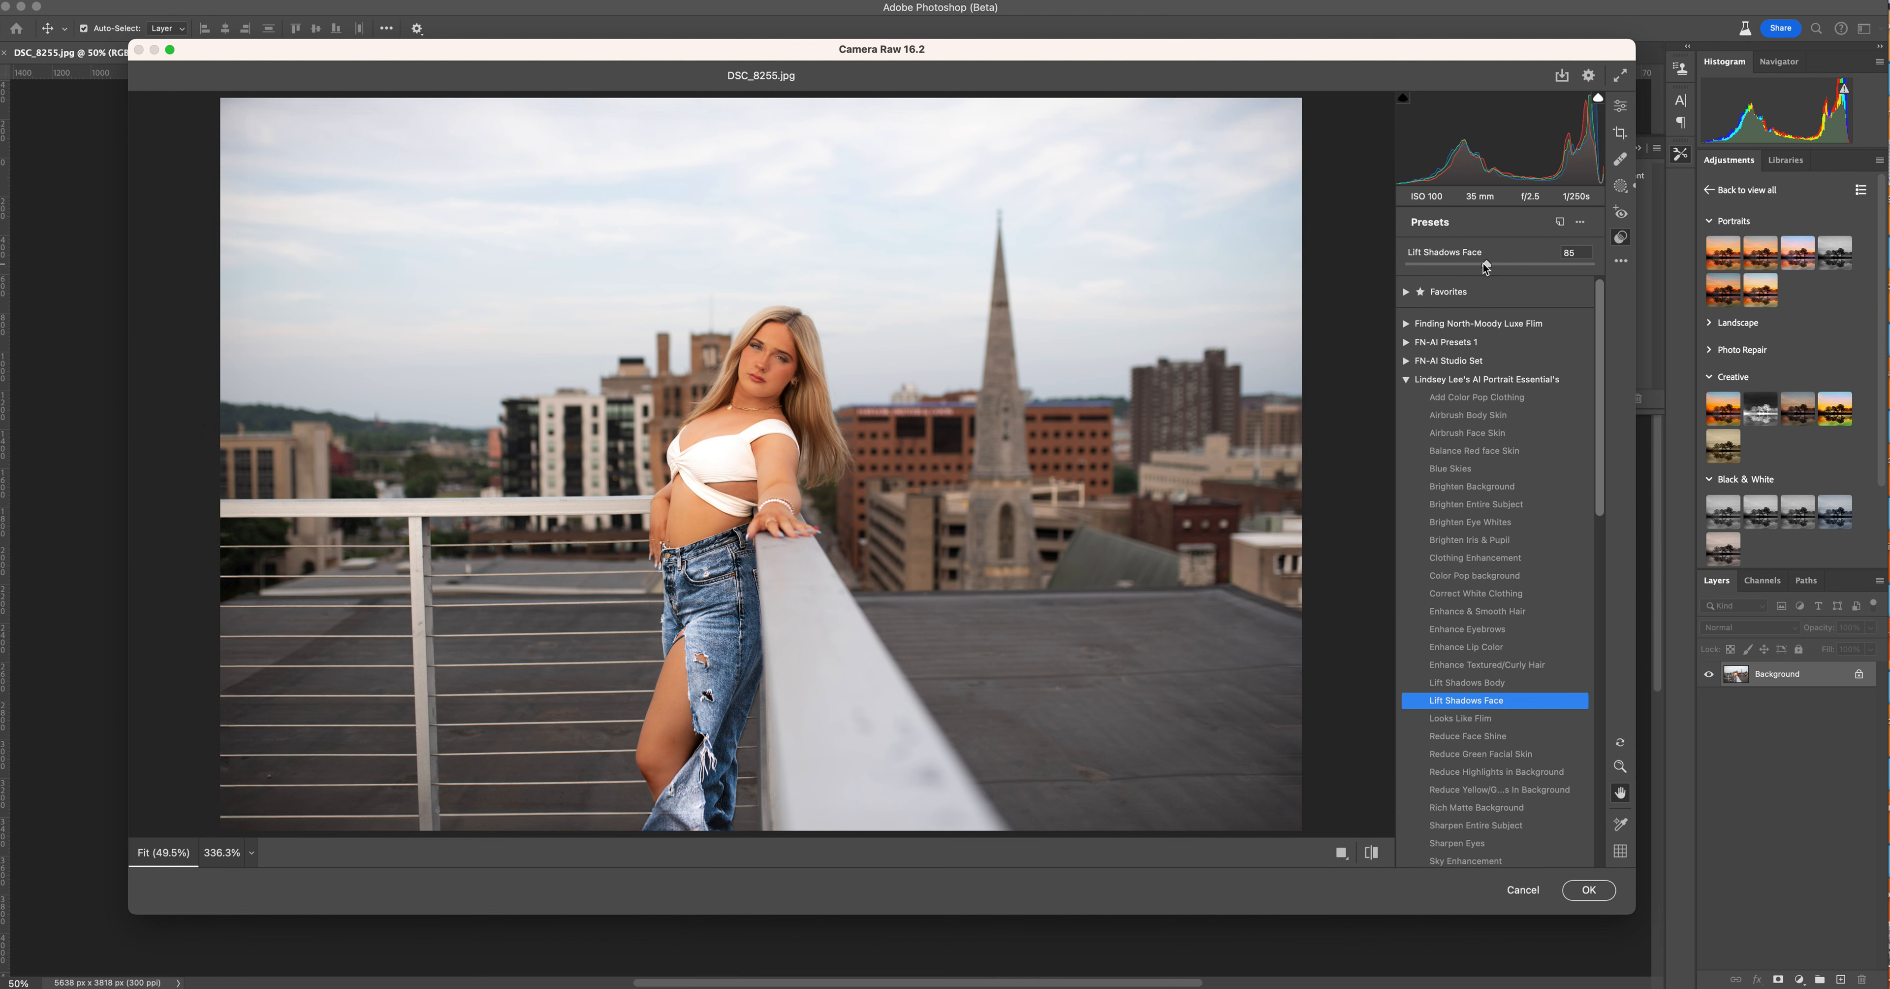
drag(1533, 269, 1484, 269)
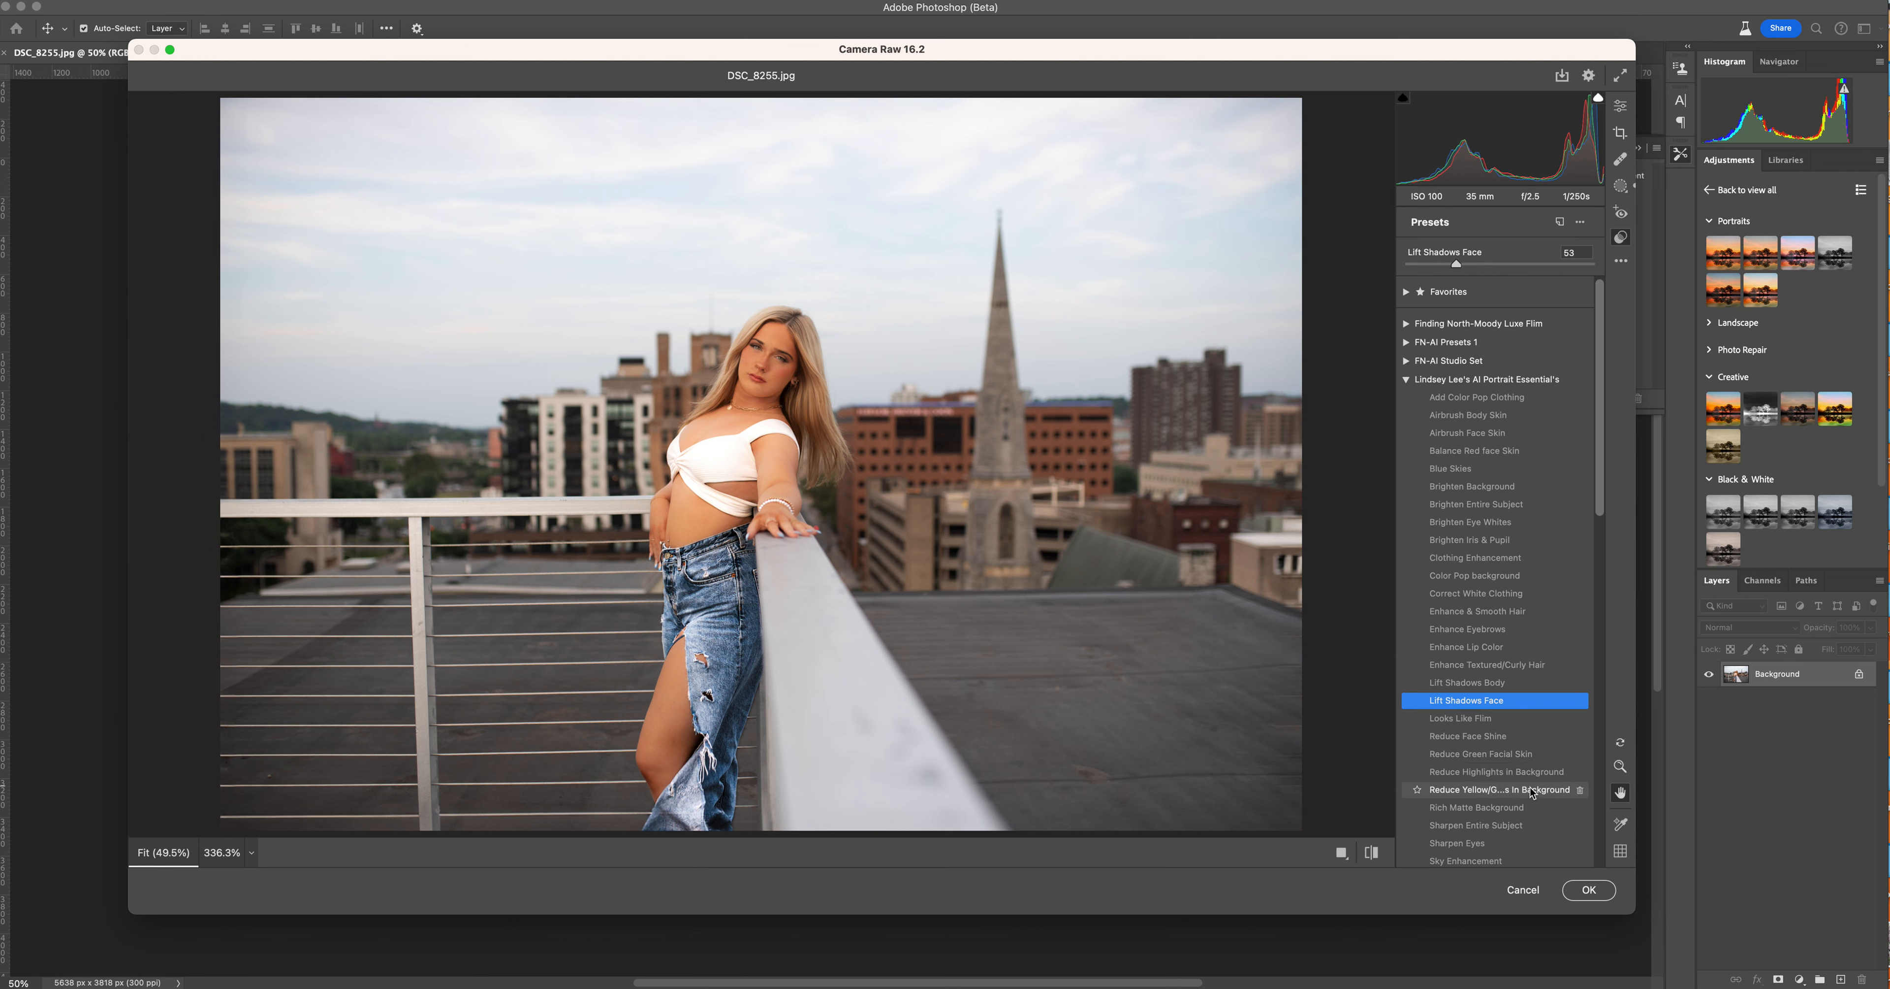
- Apply the Sharpen Entire Subject preset at strength 100
drag(1599, 507, 1597, 521)
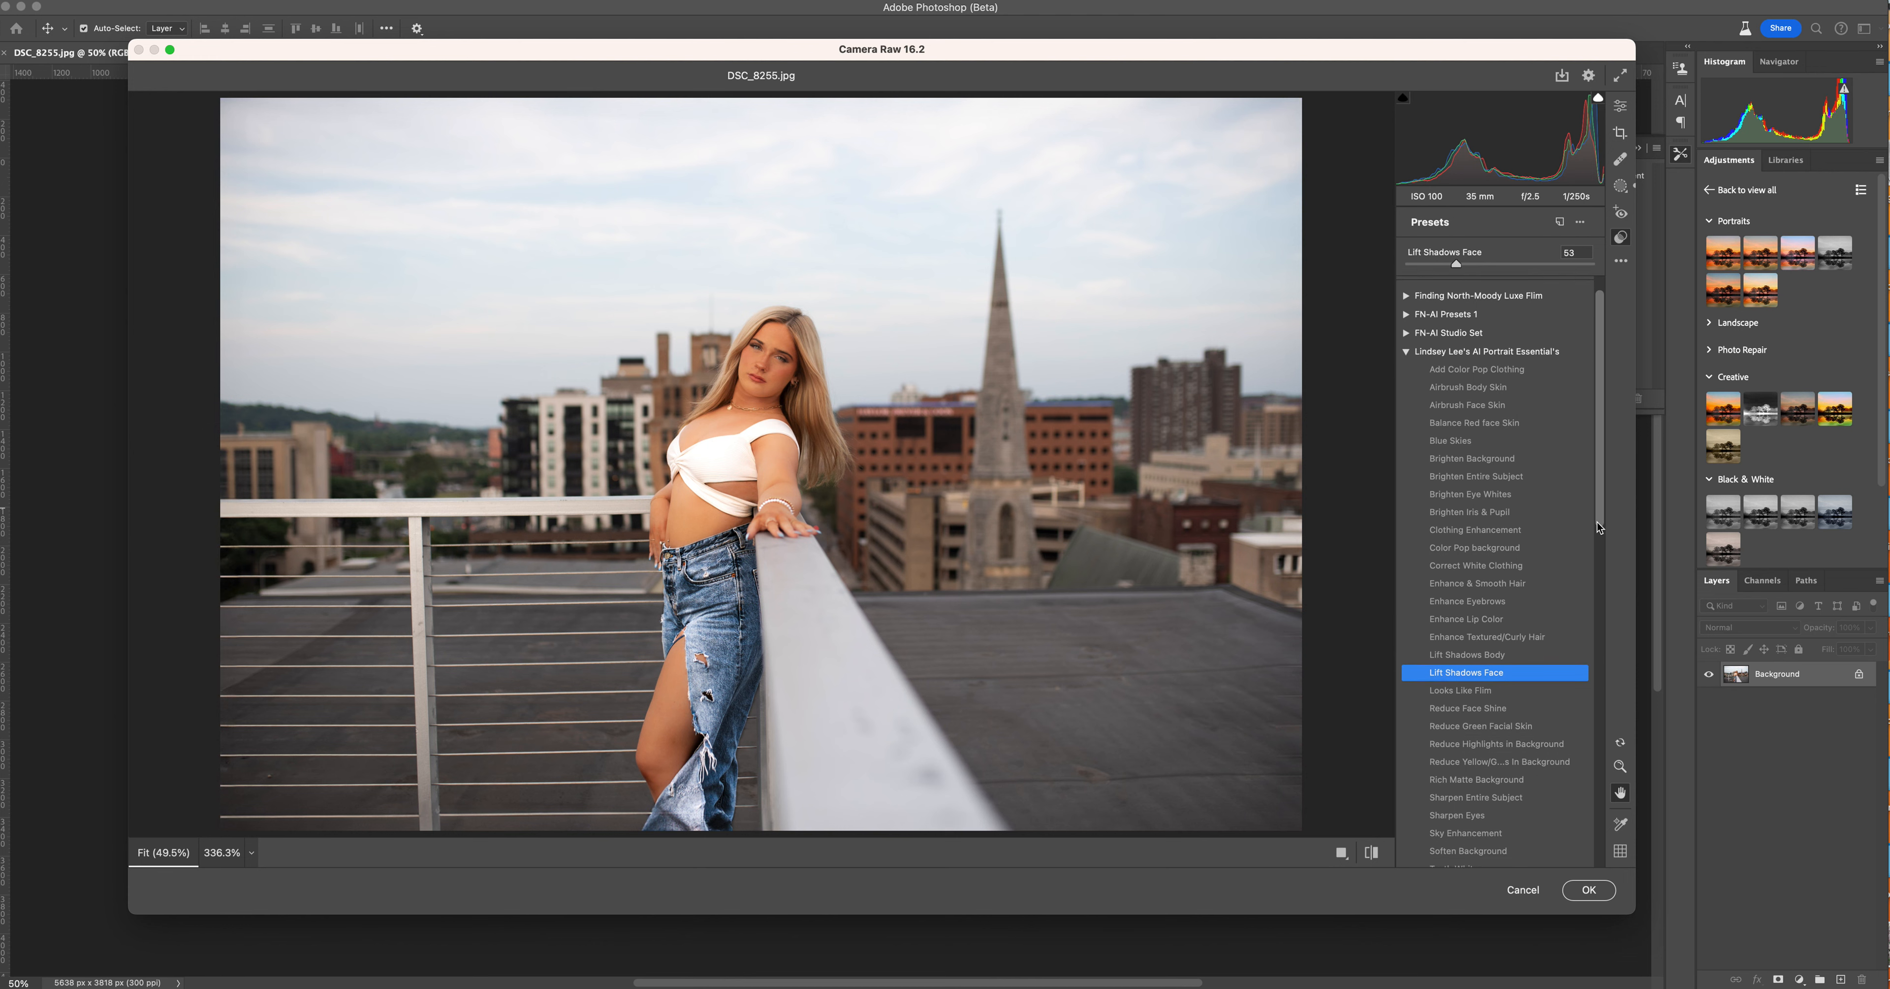
click(1489, 792)
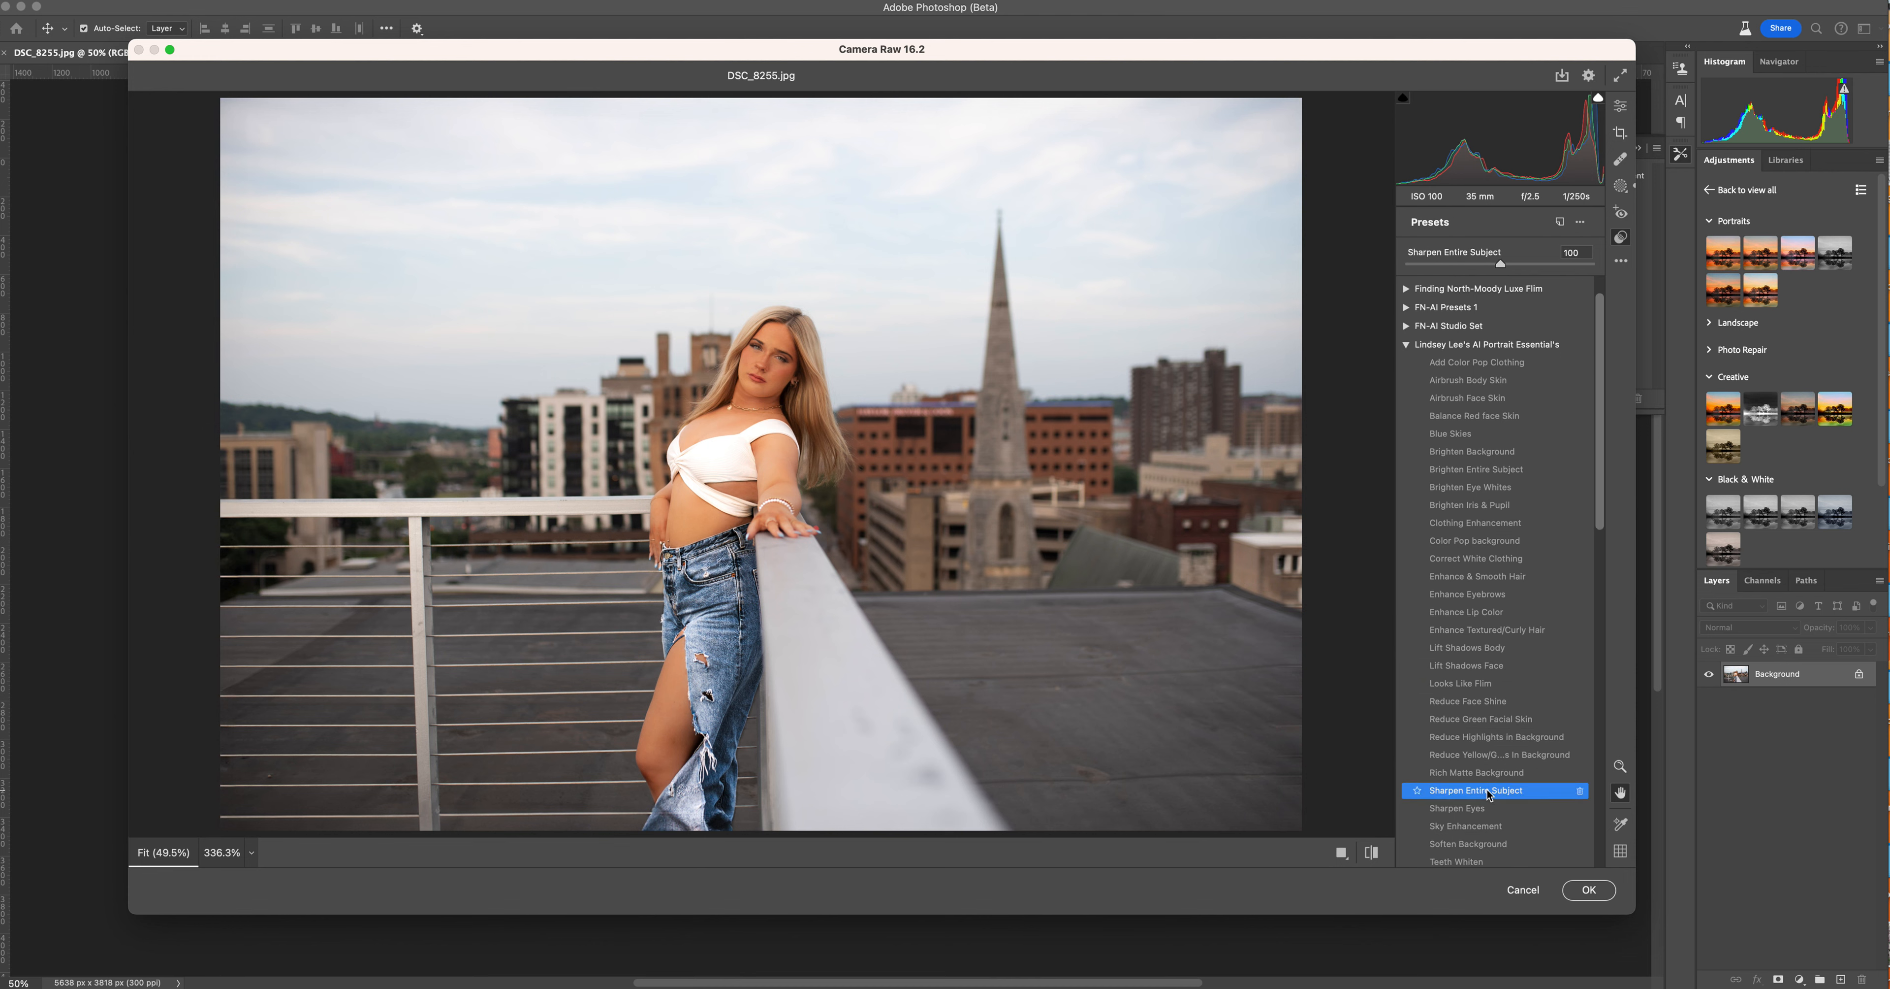
- Apply Sky Enhancement at strength 187 and Brighten Entire Subject at strength 56
click(1501, 829)
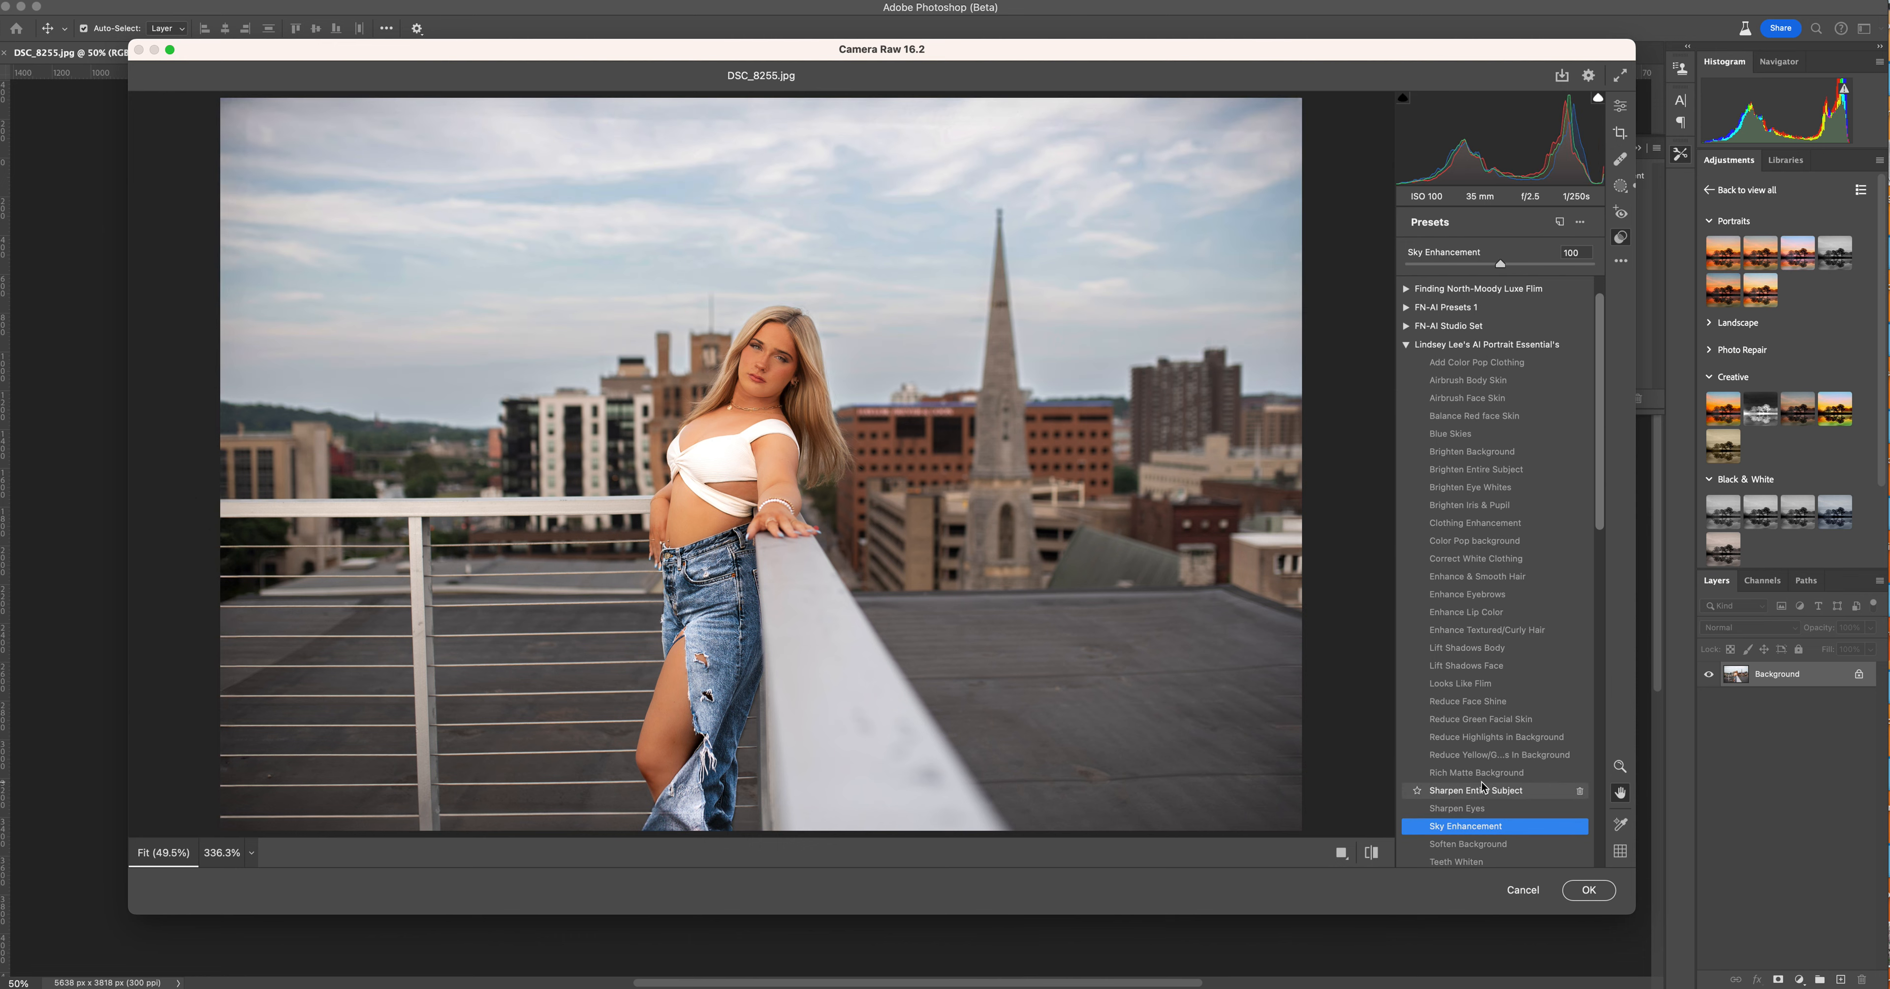
drag(1501, 263, 1535, 266)
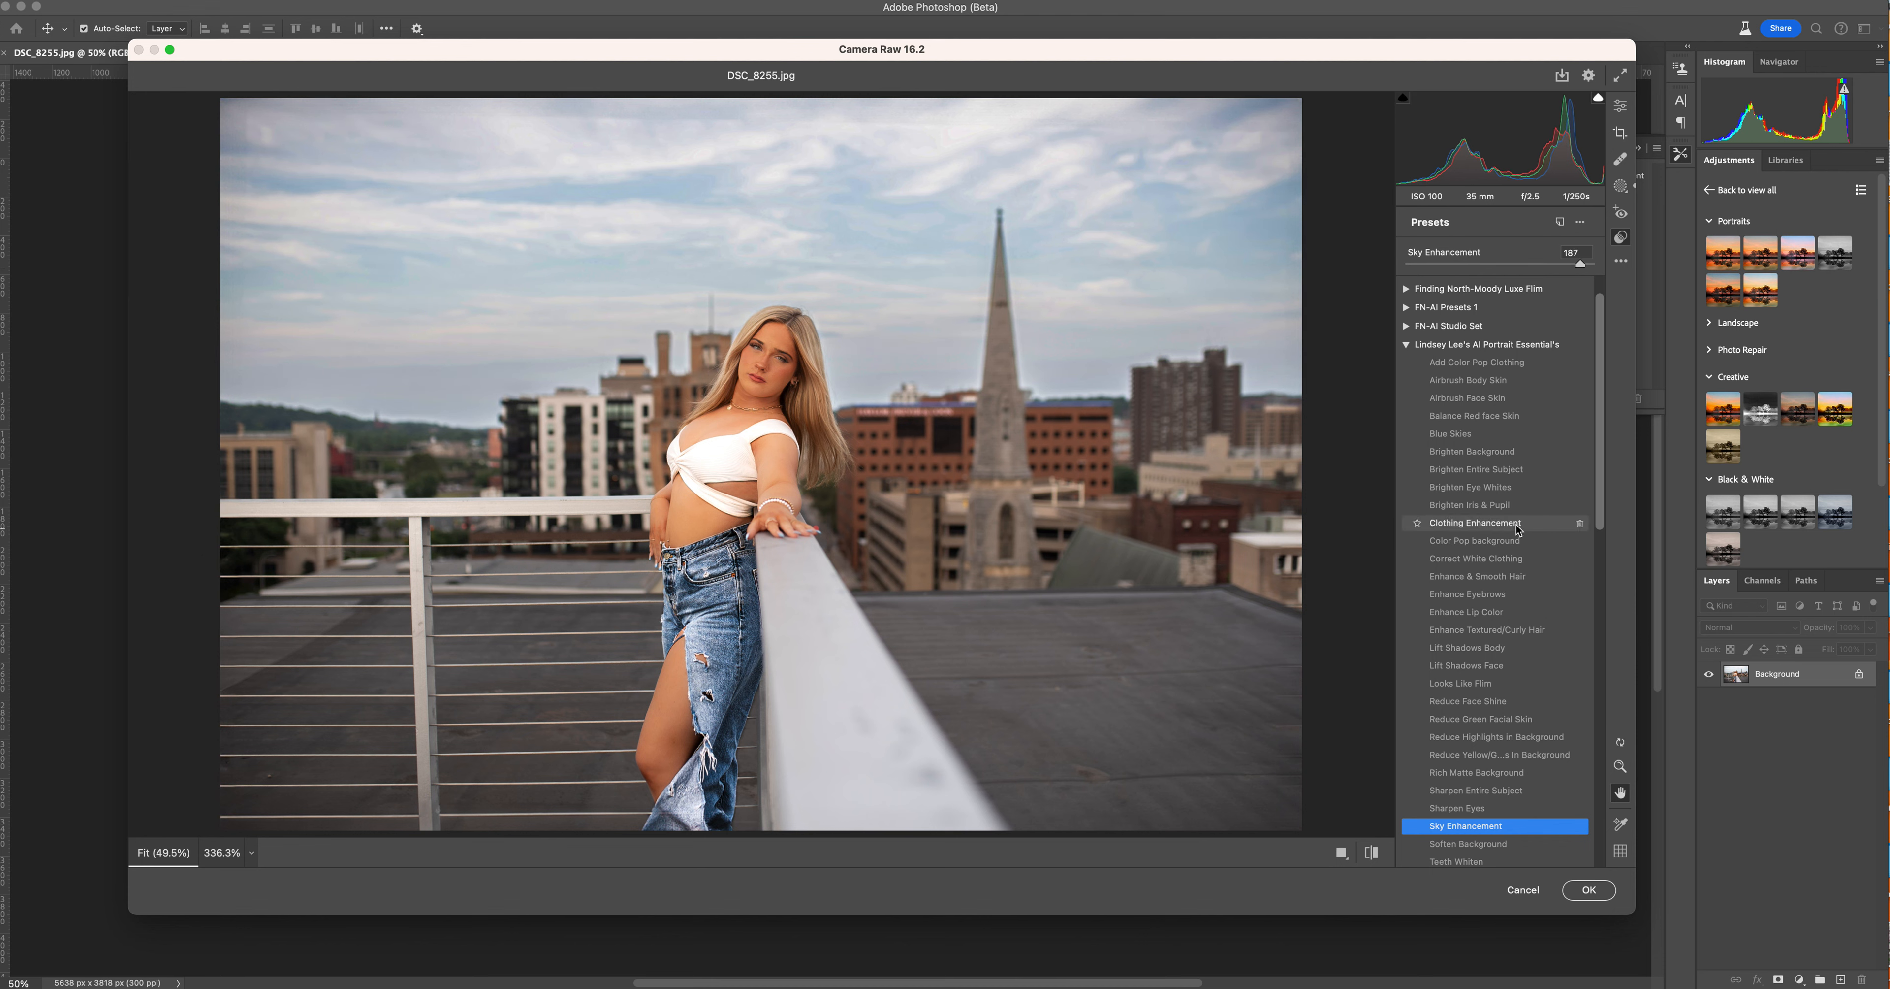
click(1511, 470)
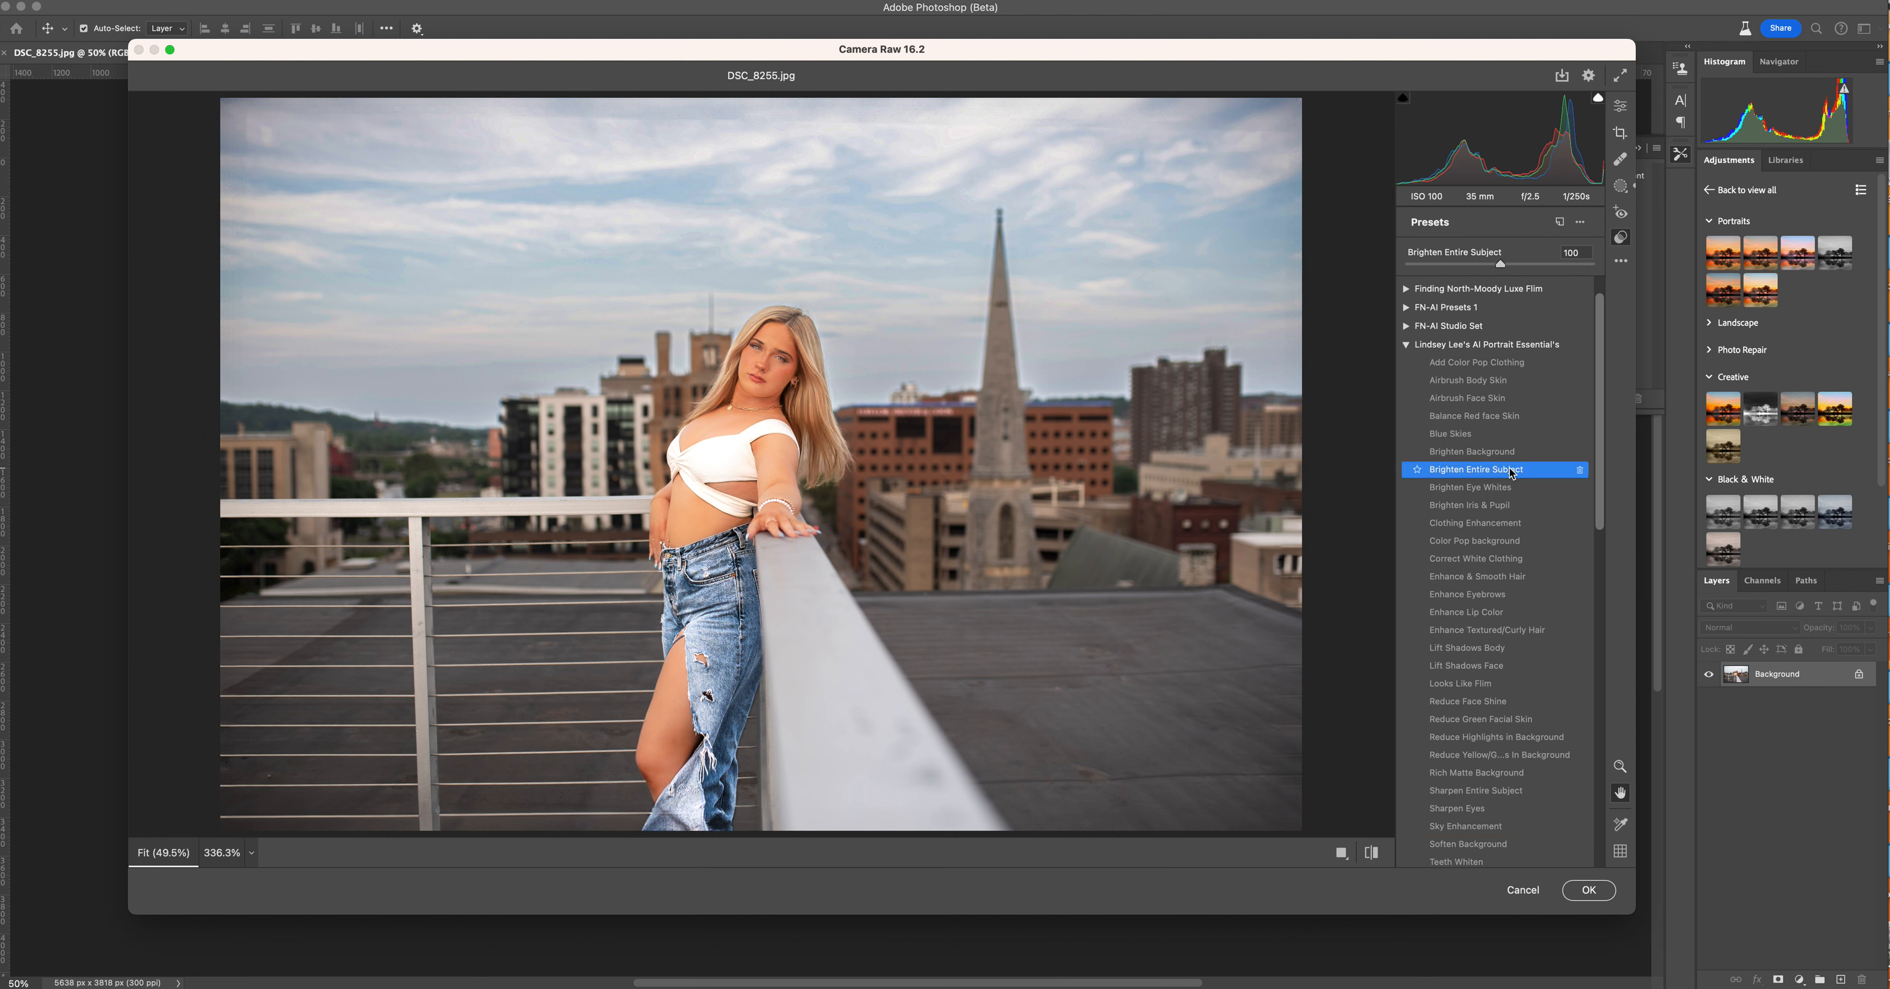
drag(1502, 262, 1472, 267)
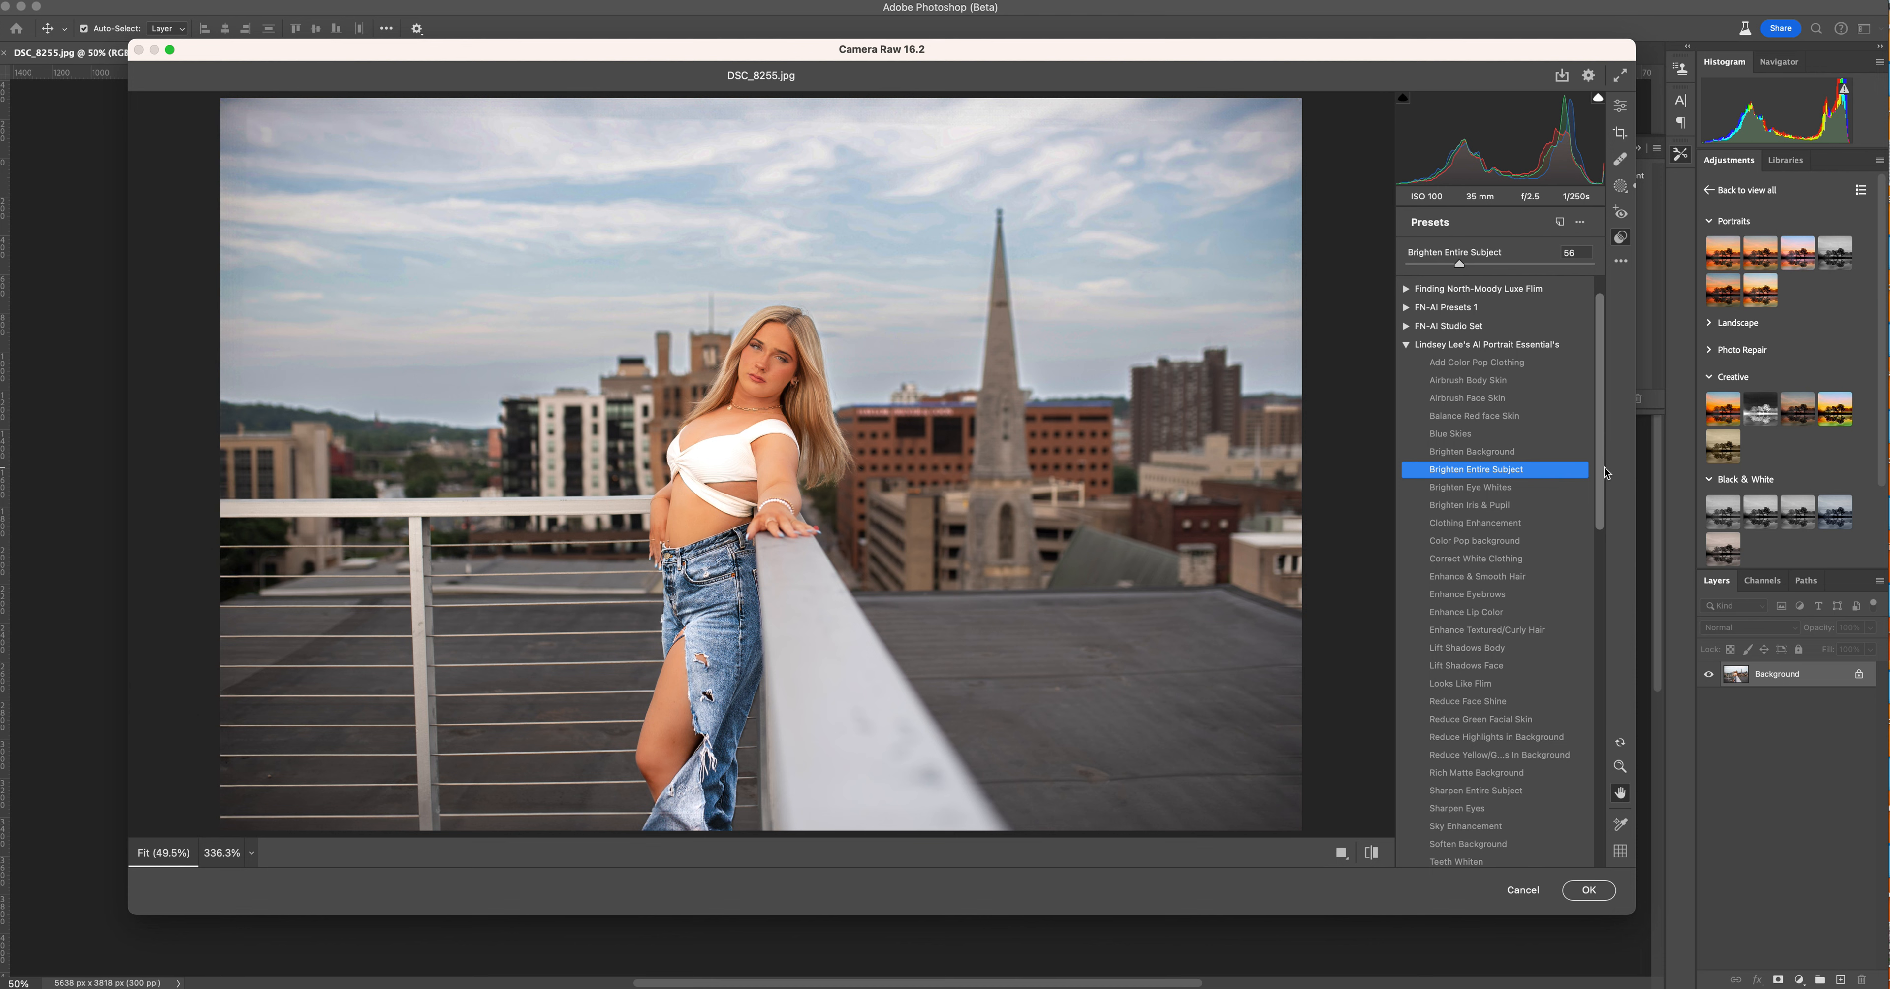
- Apply Color Pop background at strength 100, and try Brighten Background before reducing it to strength 0
click(1516, 544)
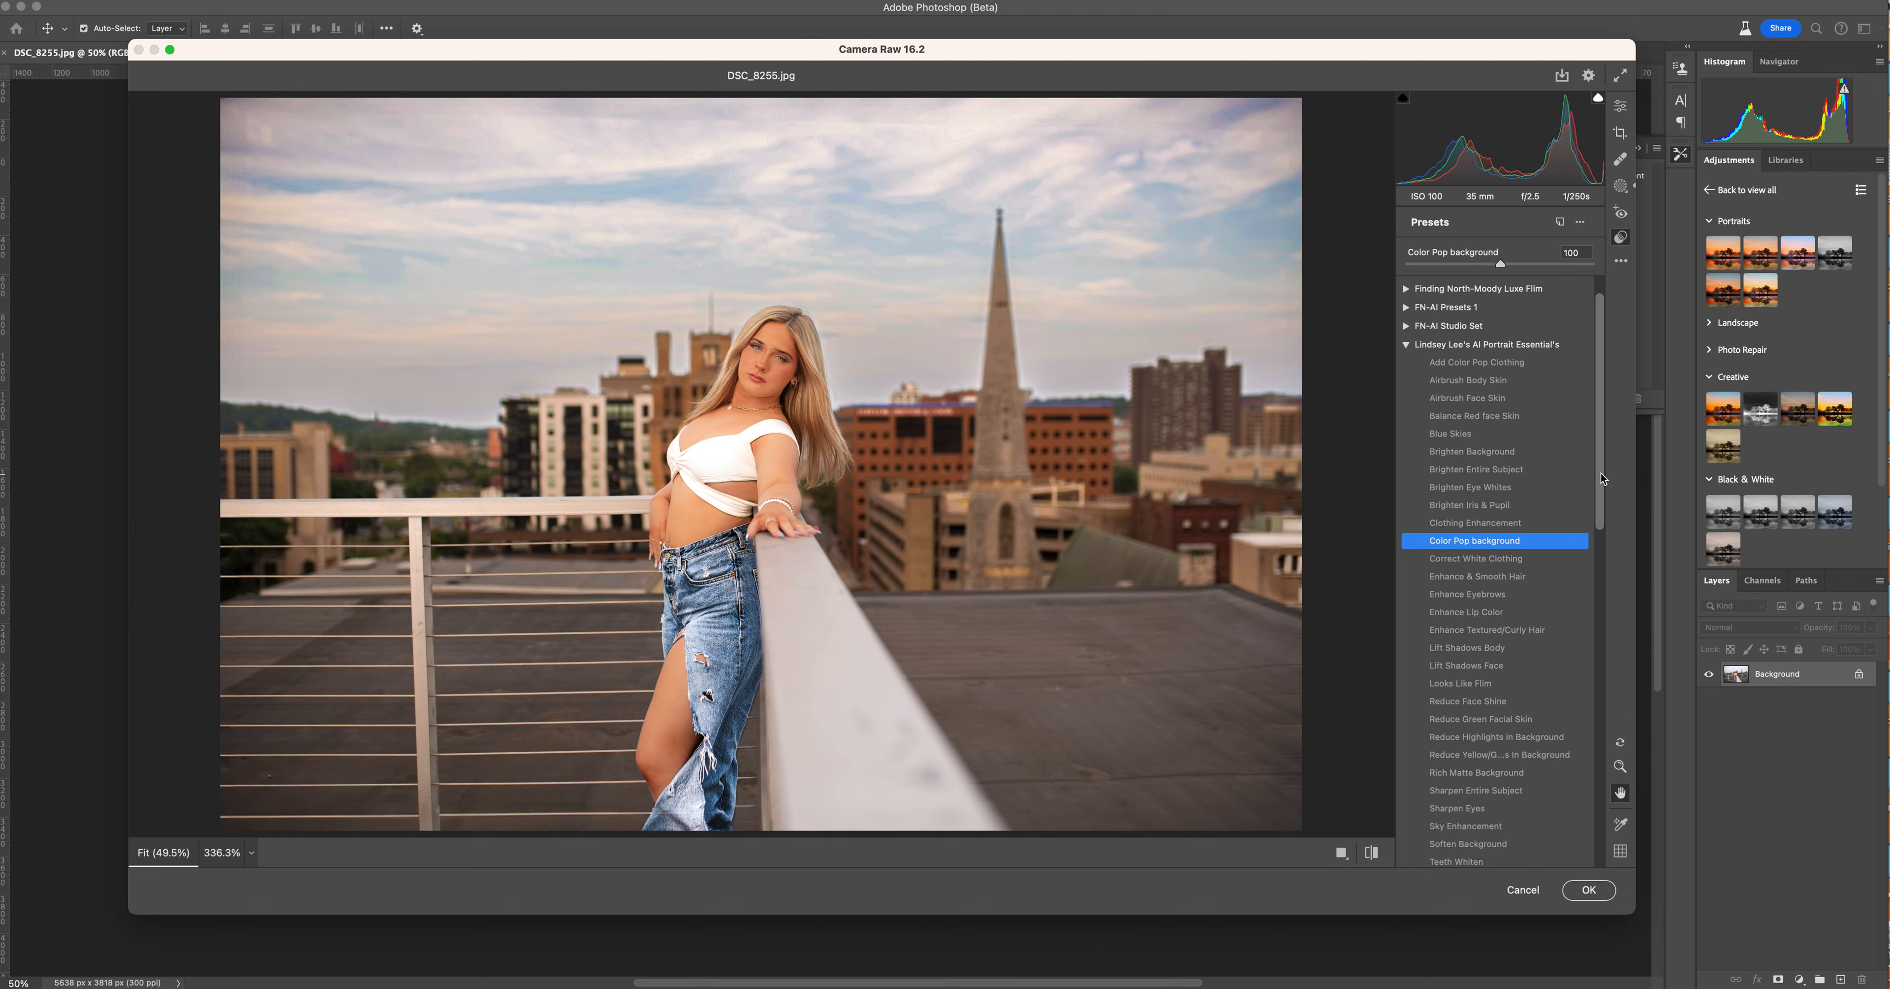
click(1531, 452)
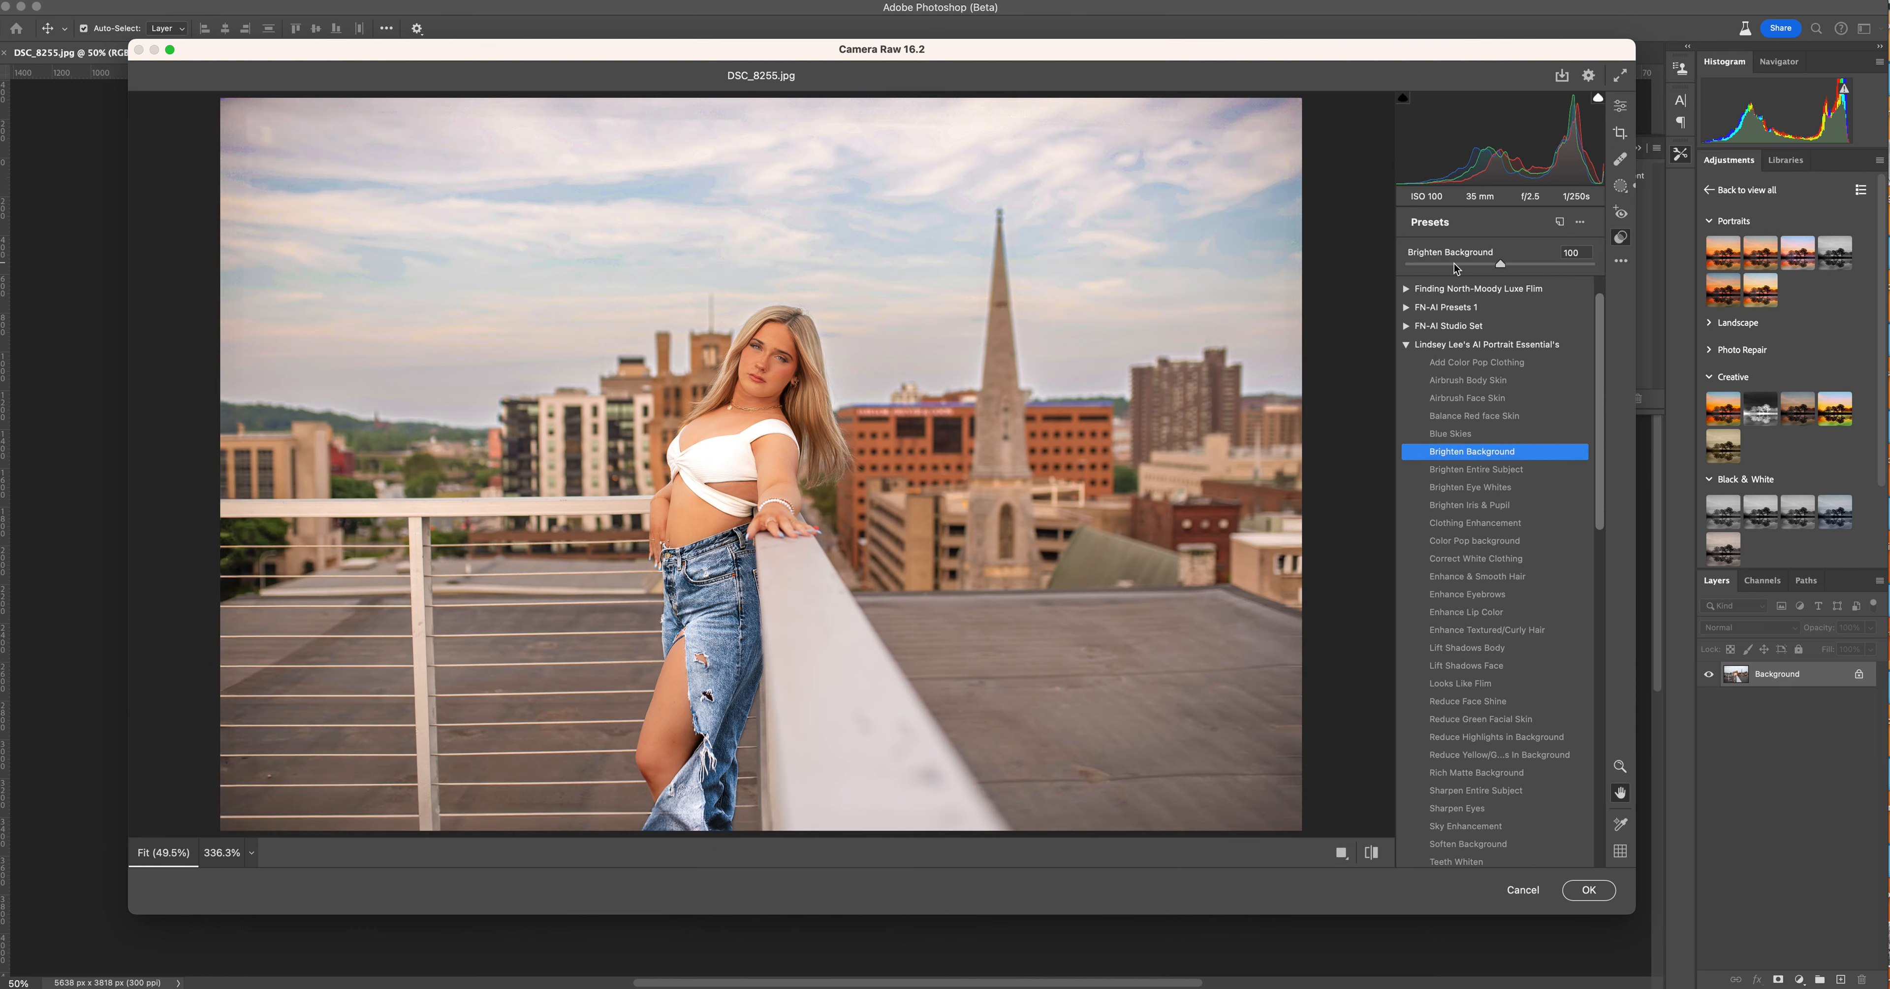
drag(1456, 264, 1371, 258)
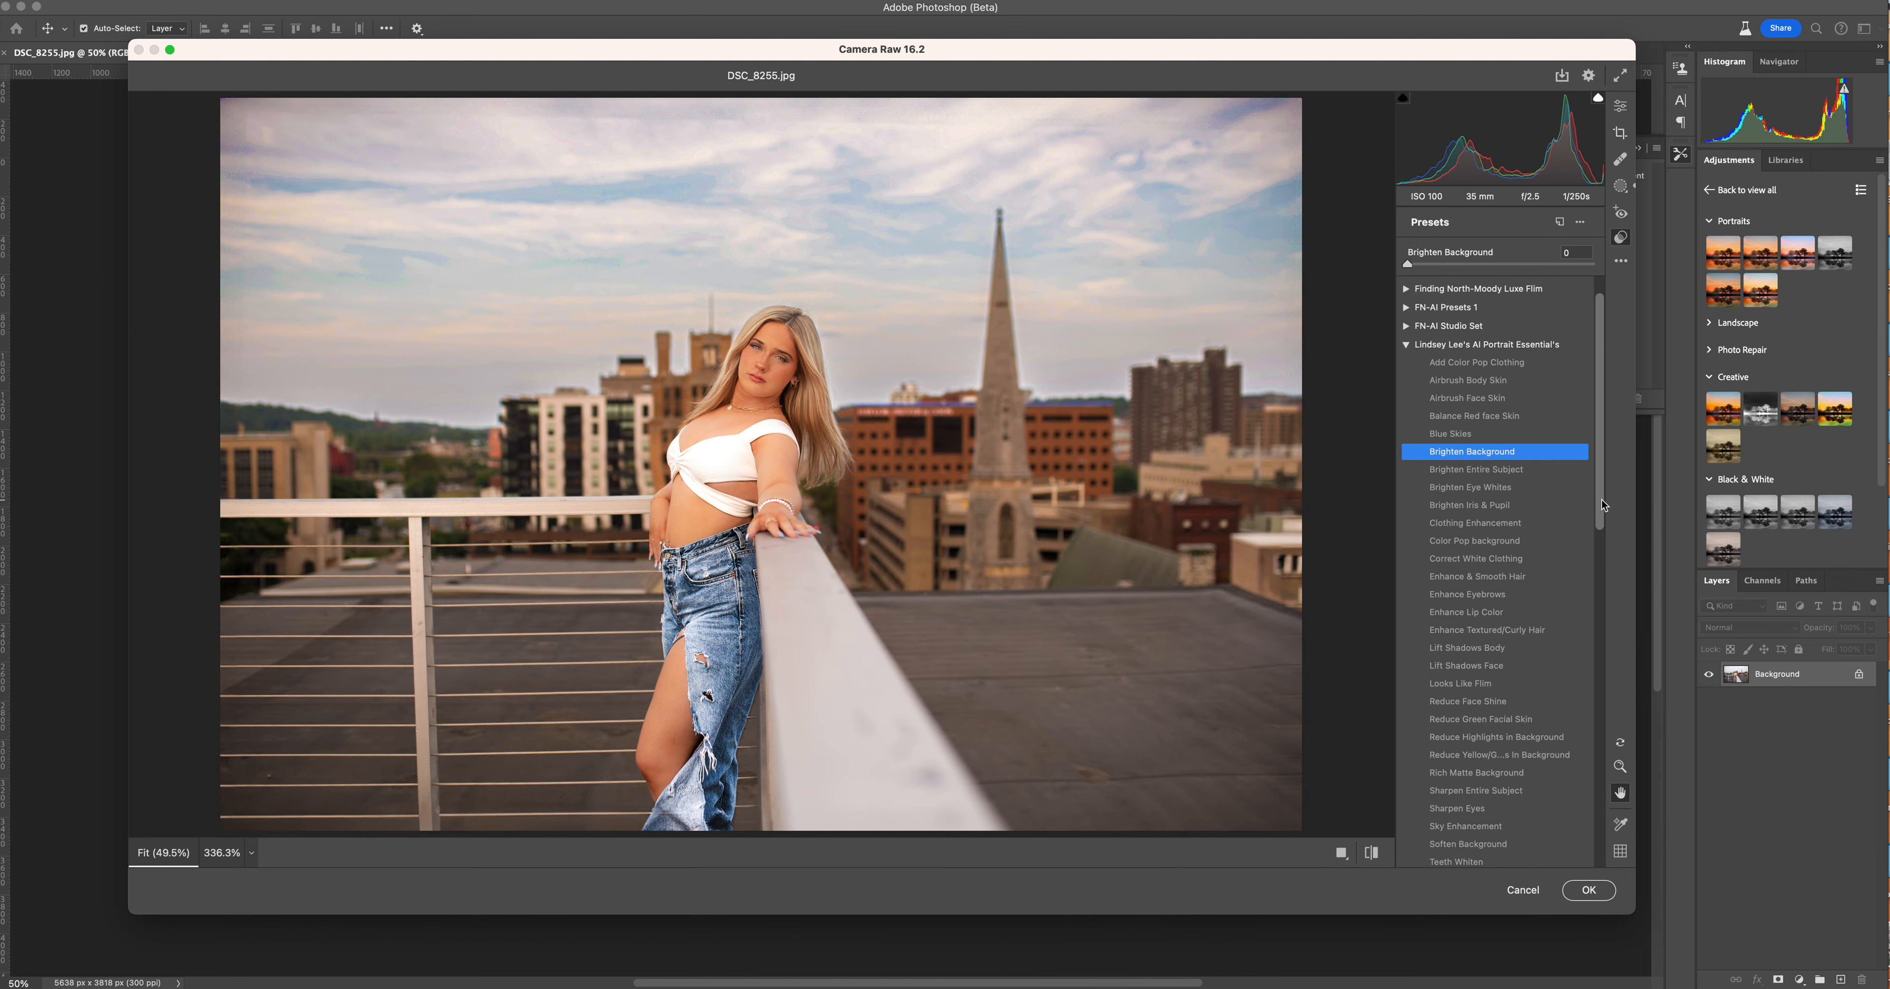
- Apply the Warm Background preset at strength 28
scroll(1601, 502, down, 1)
drag(1603, 506, 1615, 594)
click(1504, 647)
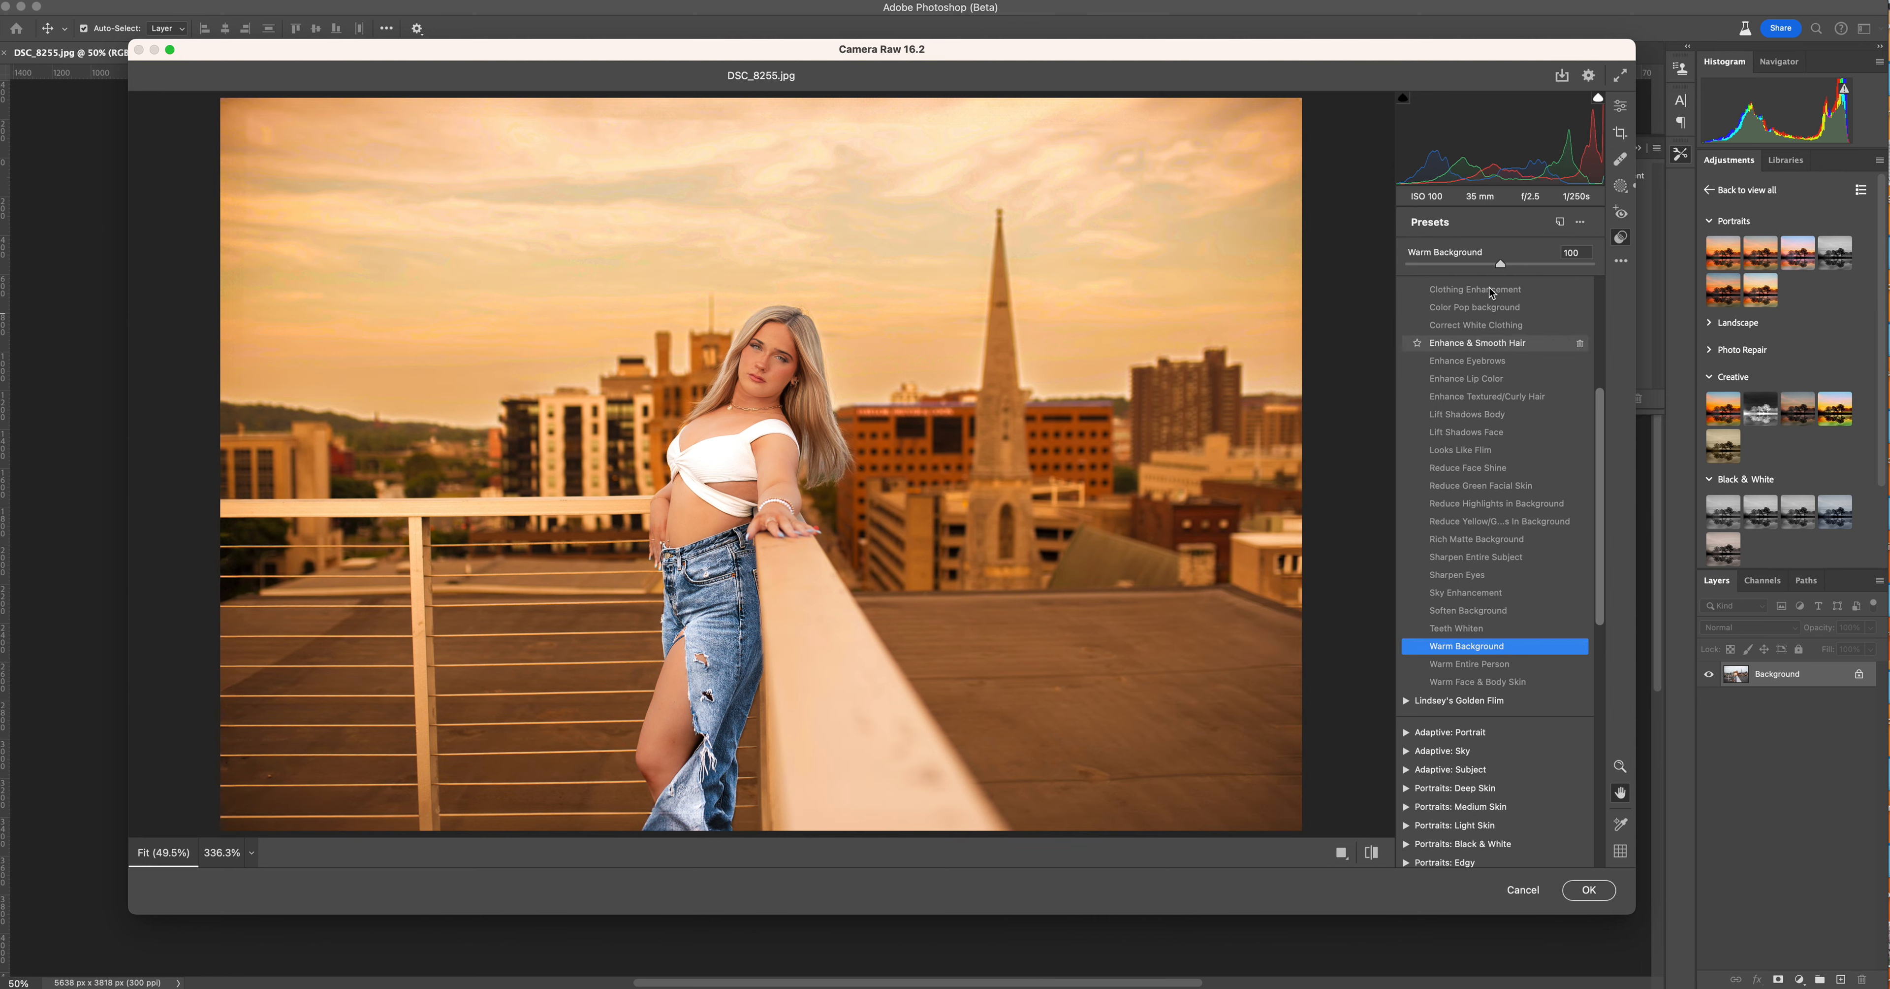
click(1434, 261)
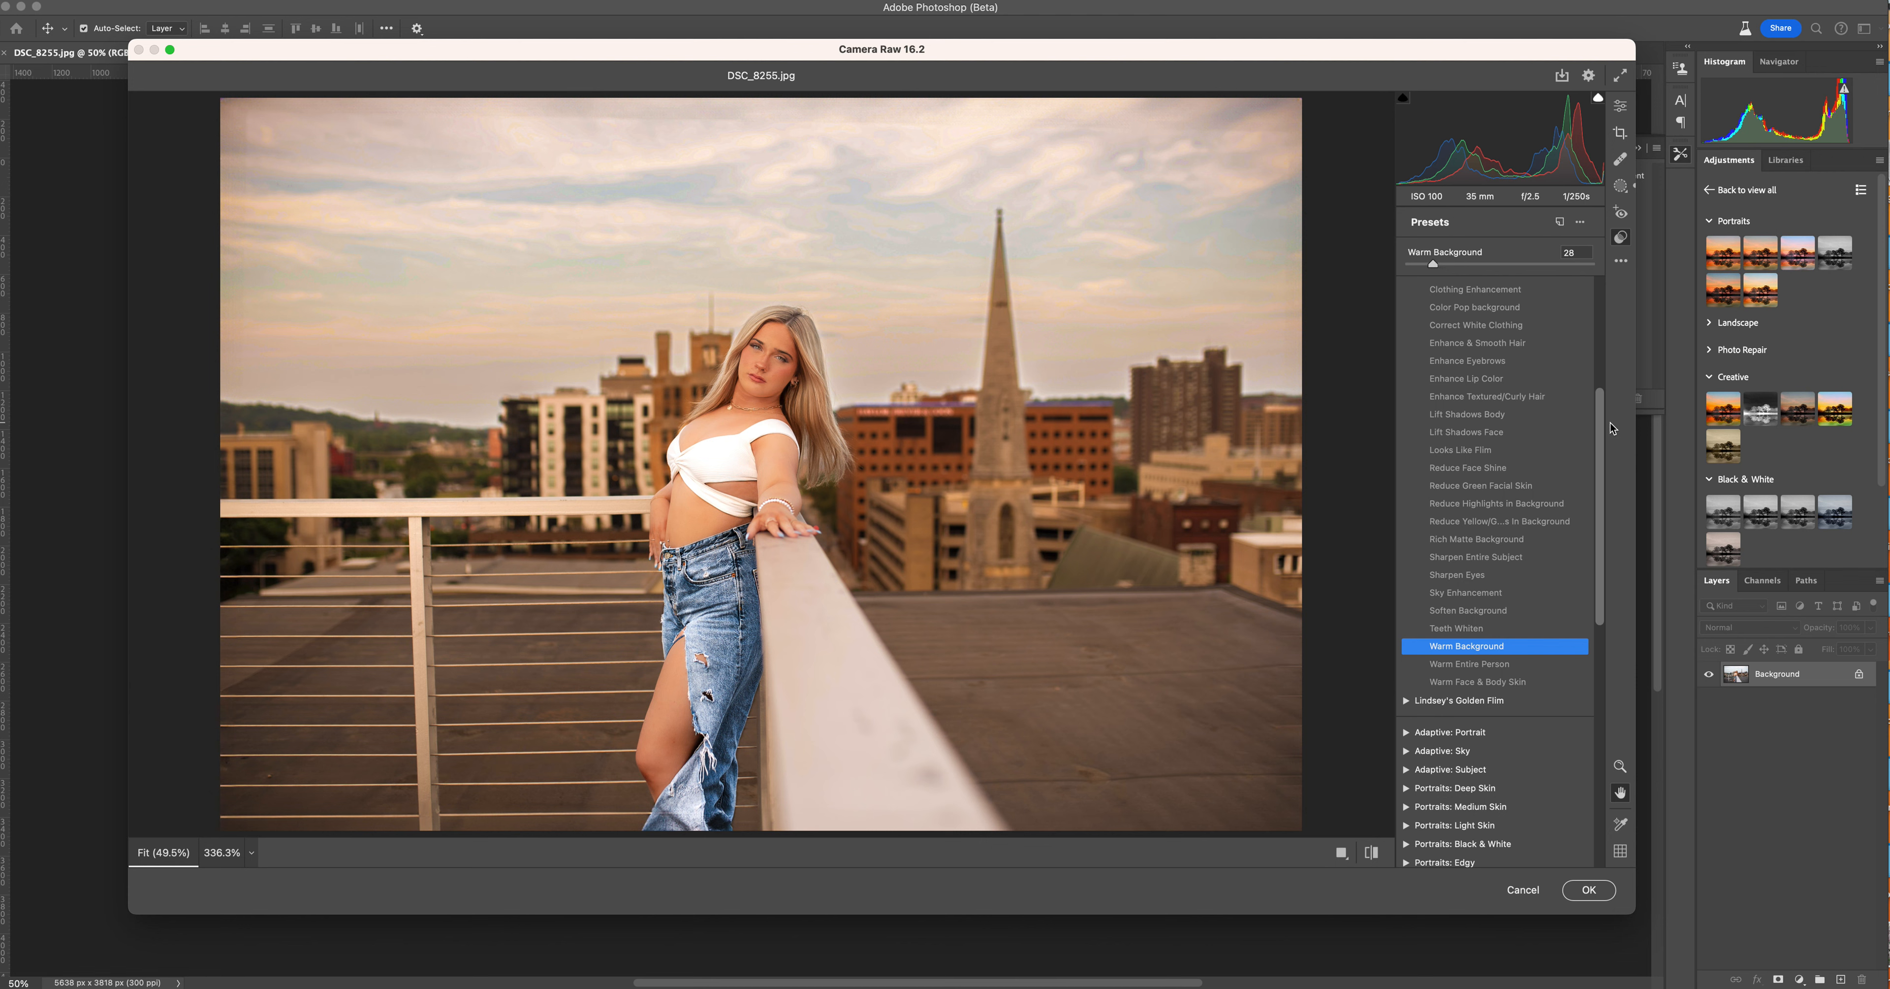
- Reduce a trial of Enhance Textured/Curly Hair to strength 0 and apply Enhance & Smooth Hair at strength 100 instead
click(1556, 400)
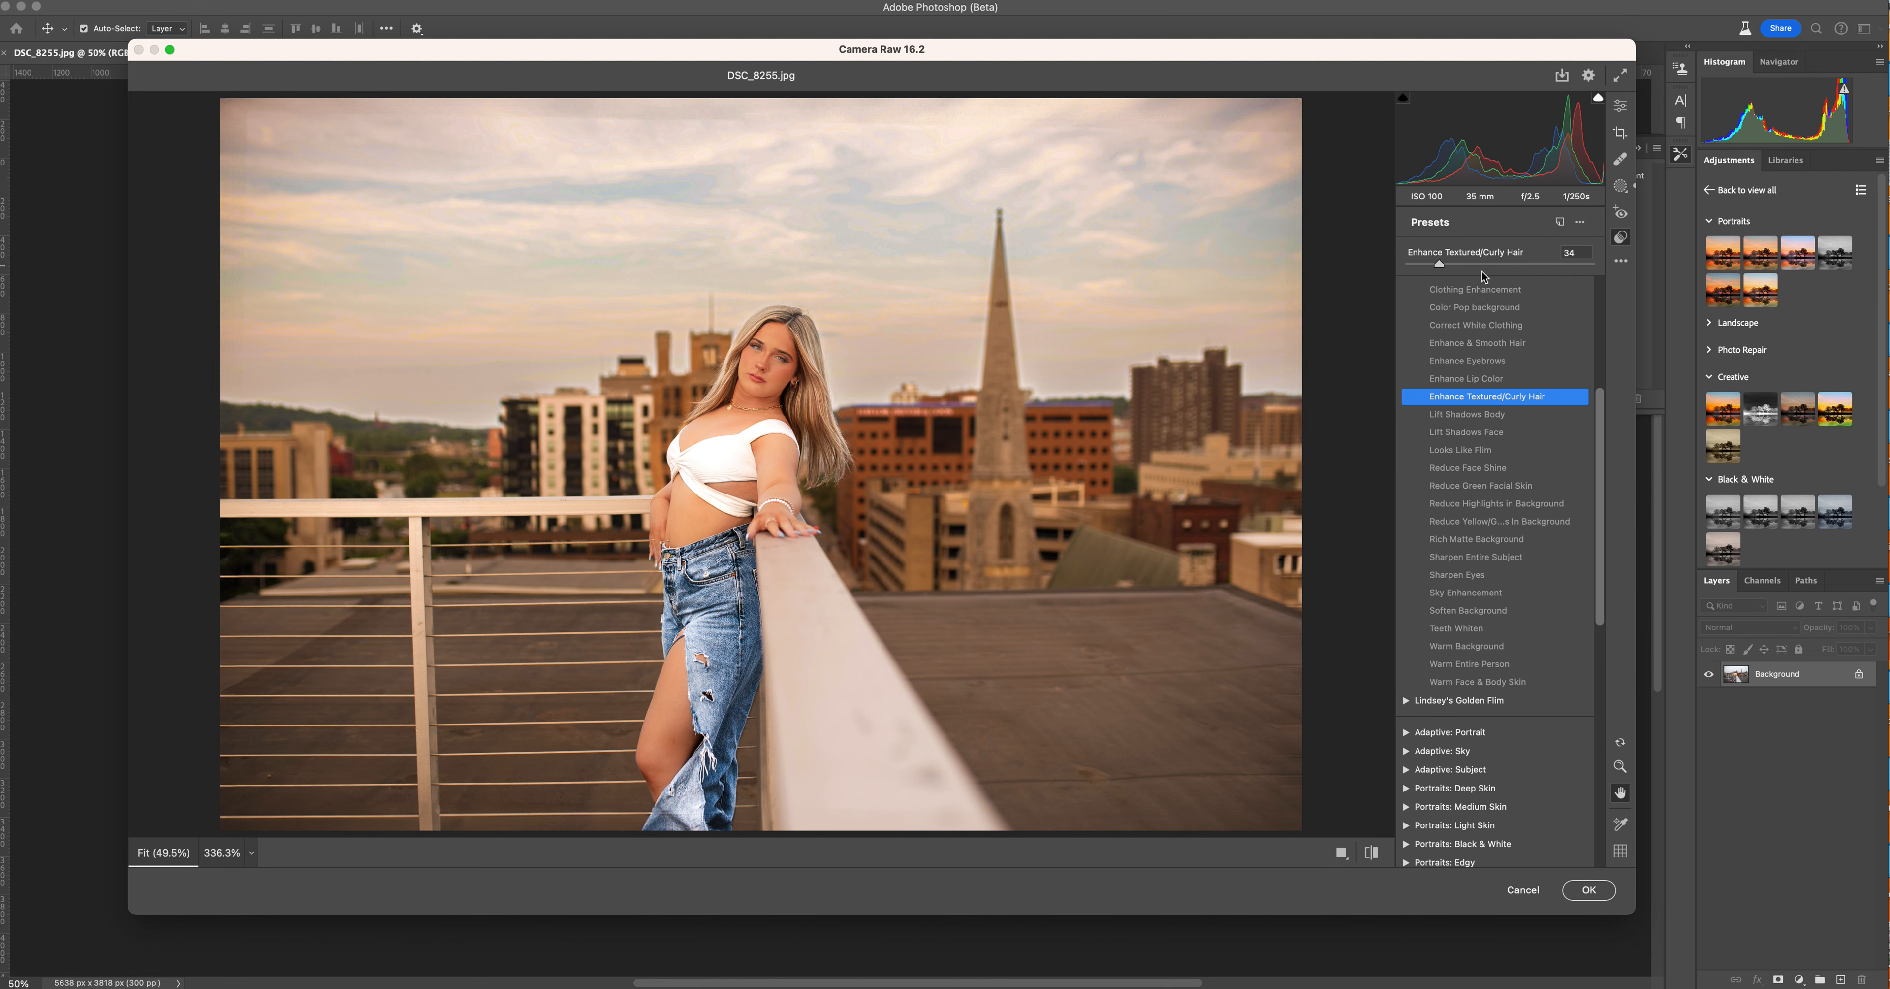
drag(1439, 264, 1408, 264)
scroll(1601, 433, up, 2)
click(1527, 385)
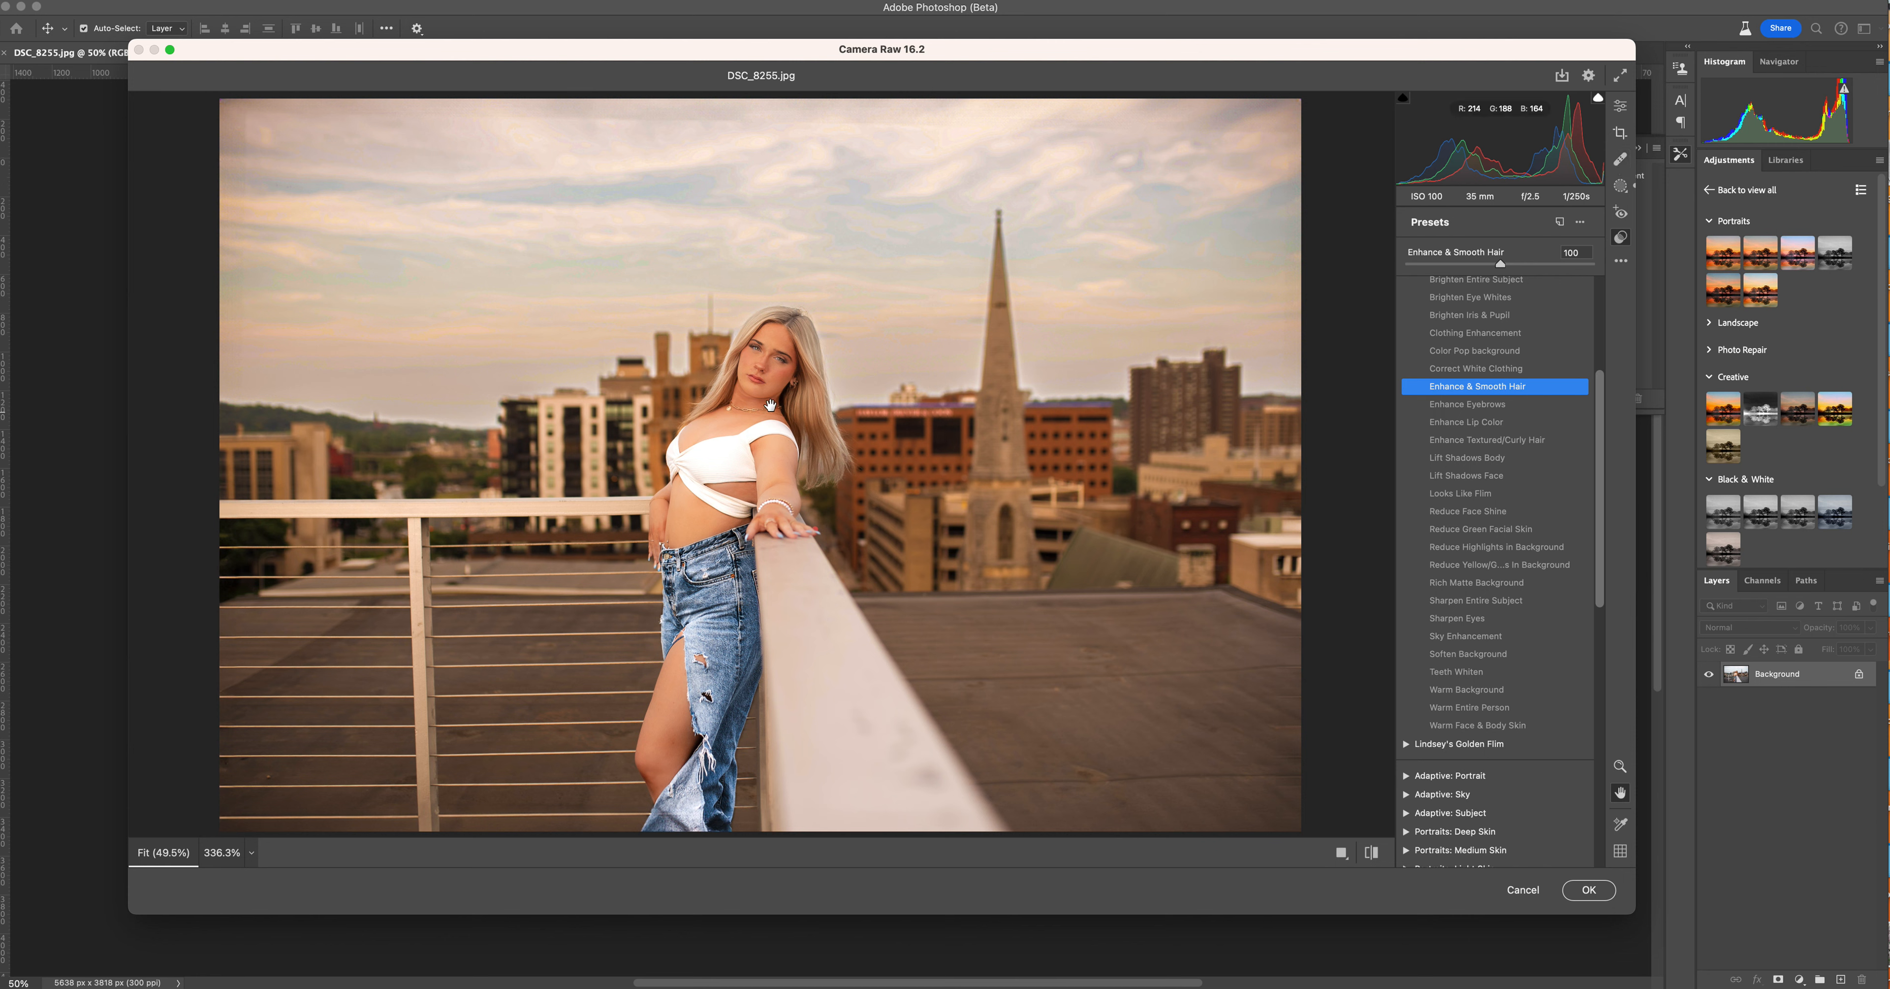
- Check Enhance & Smooth Hair at strength 0 on the hair at 200% zoom, and set the preset to strength 106
click(1621, 765)
click(791, 396)
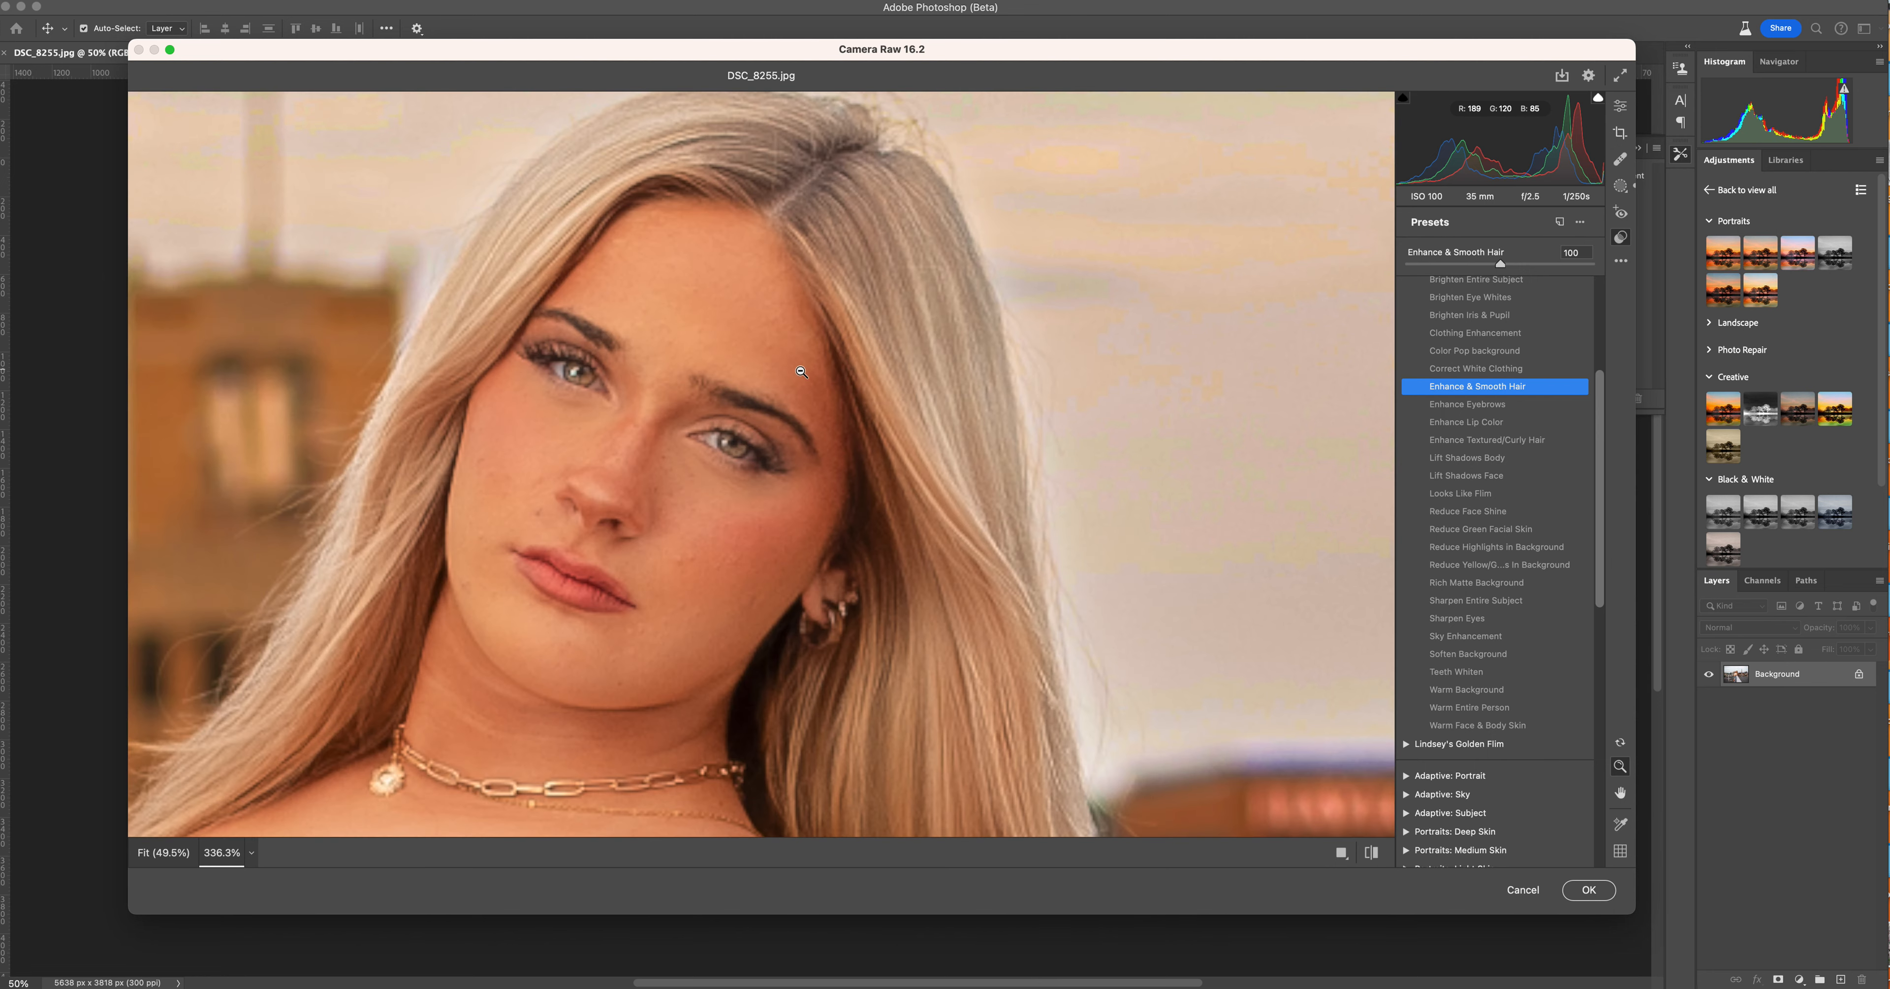
click(252, 852)
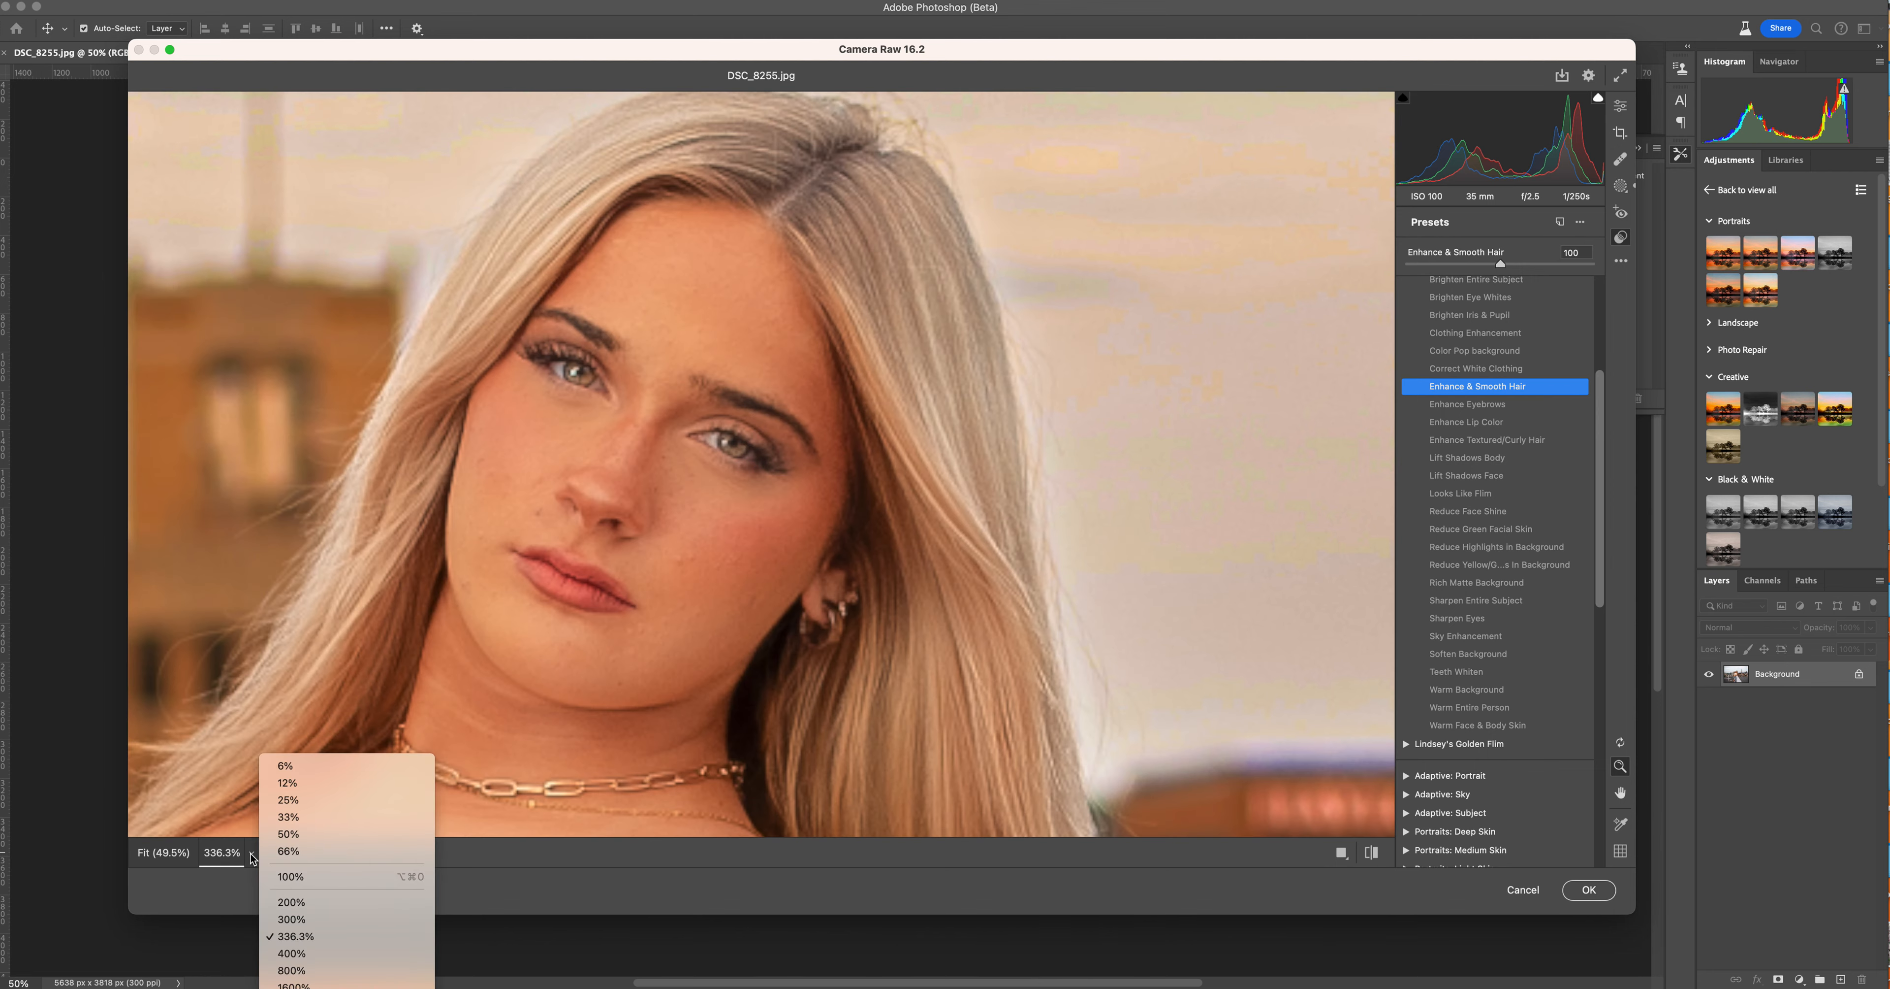
click(309, 902)
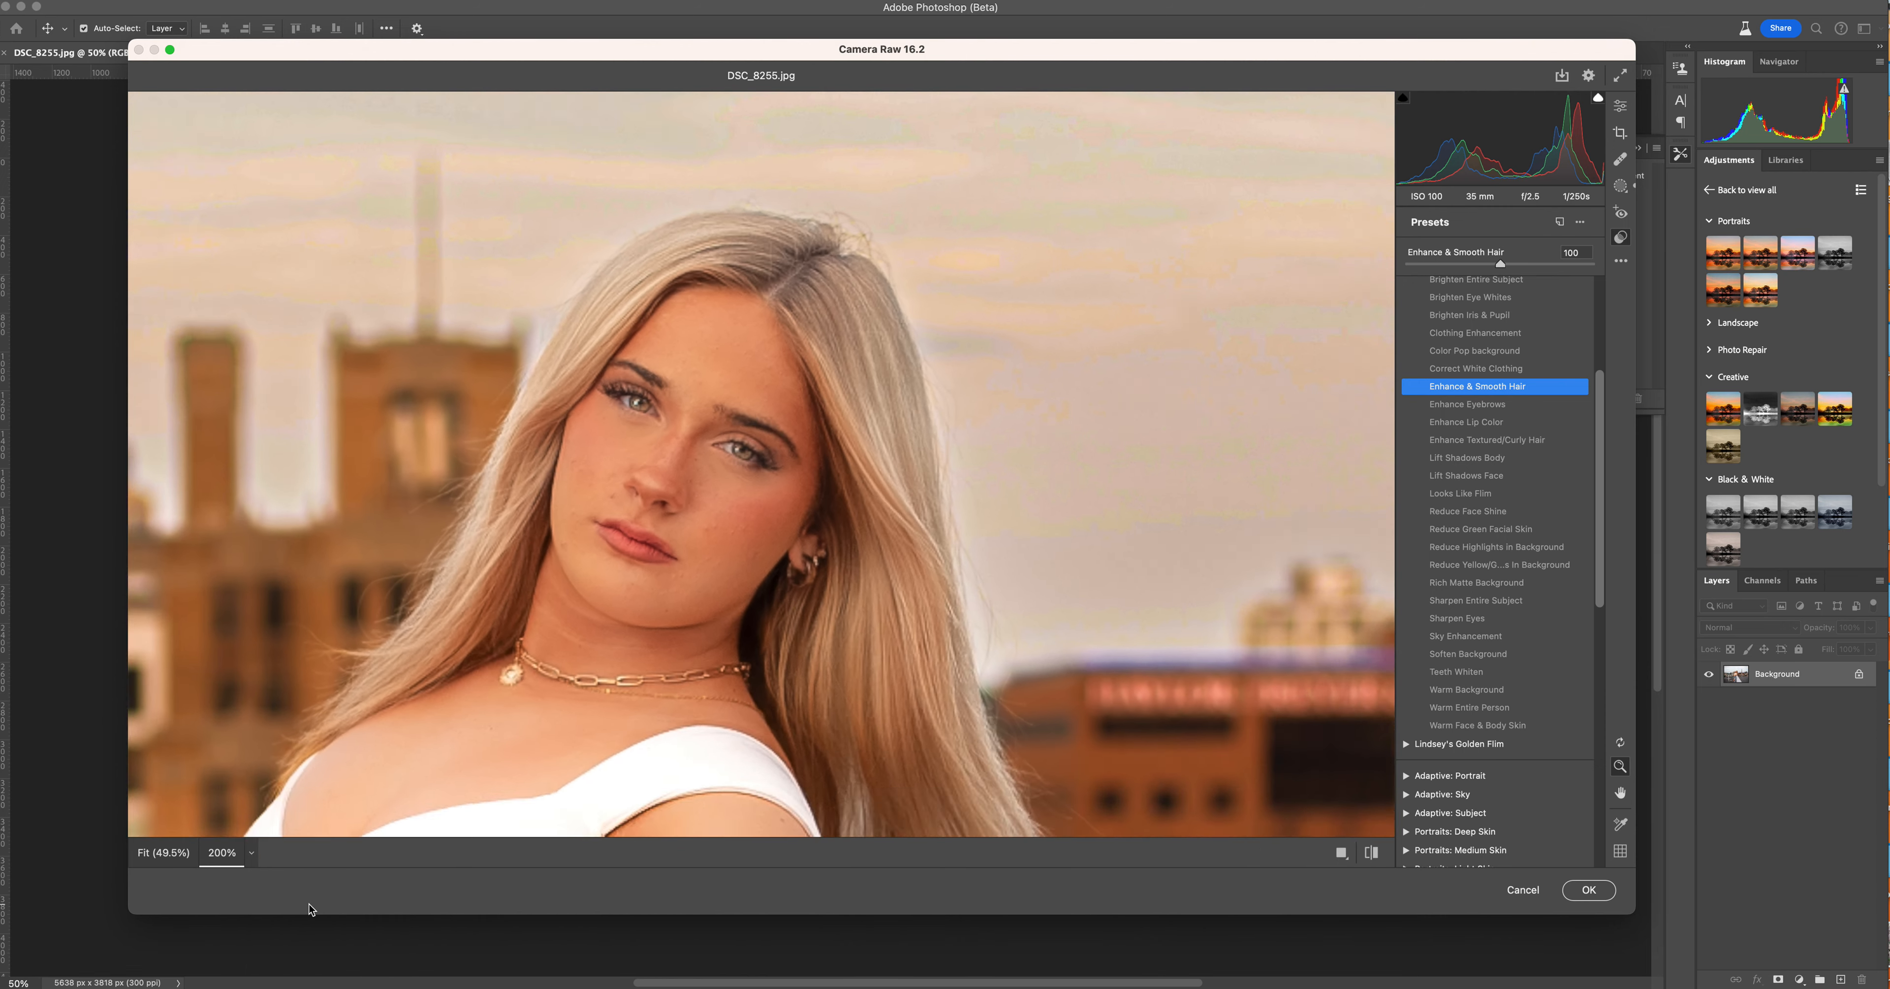
click(709, 575)
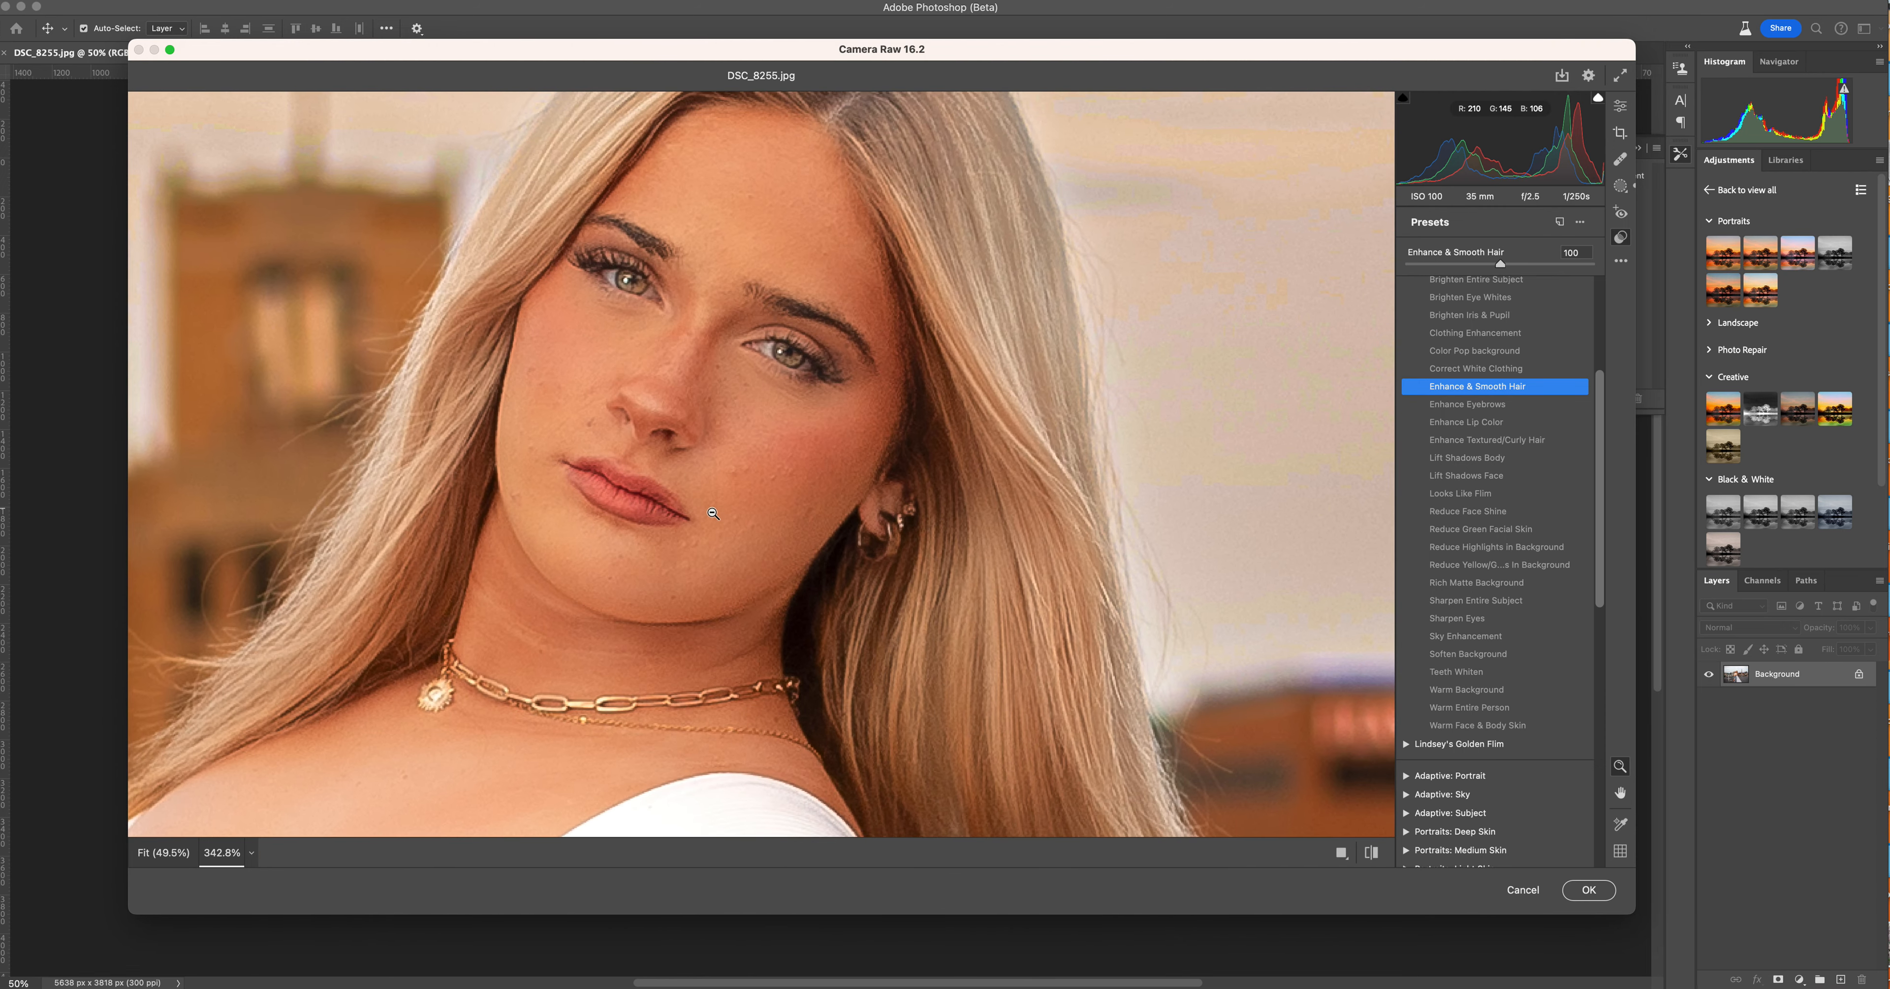
click(251, 852)
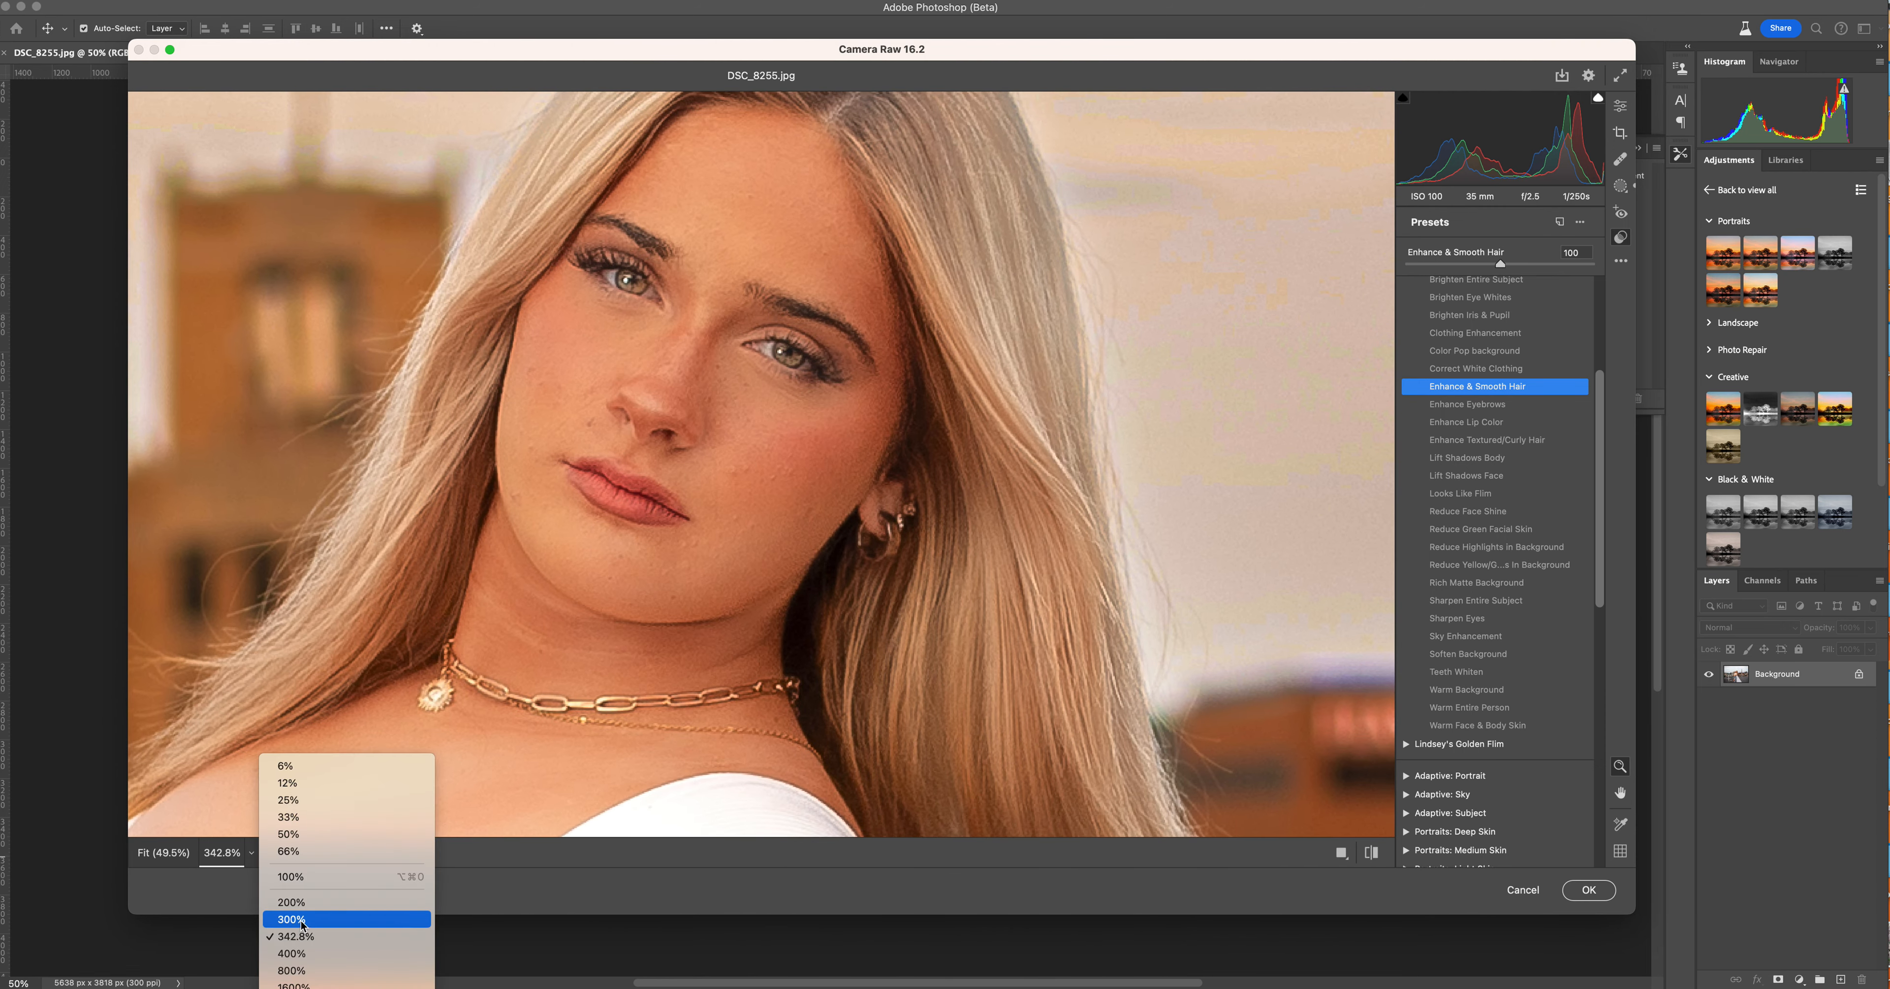
click(305, 903)
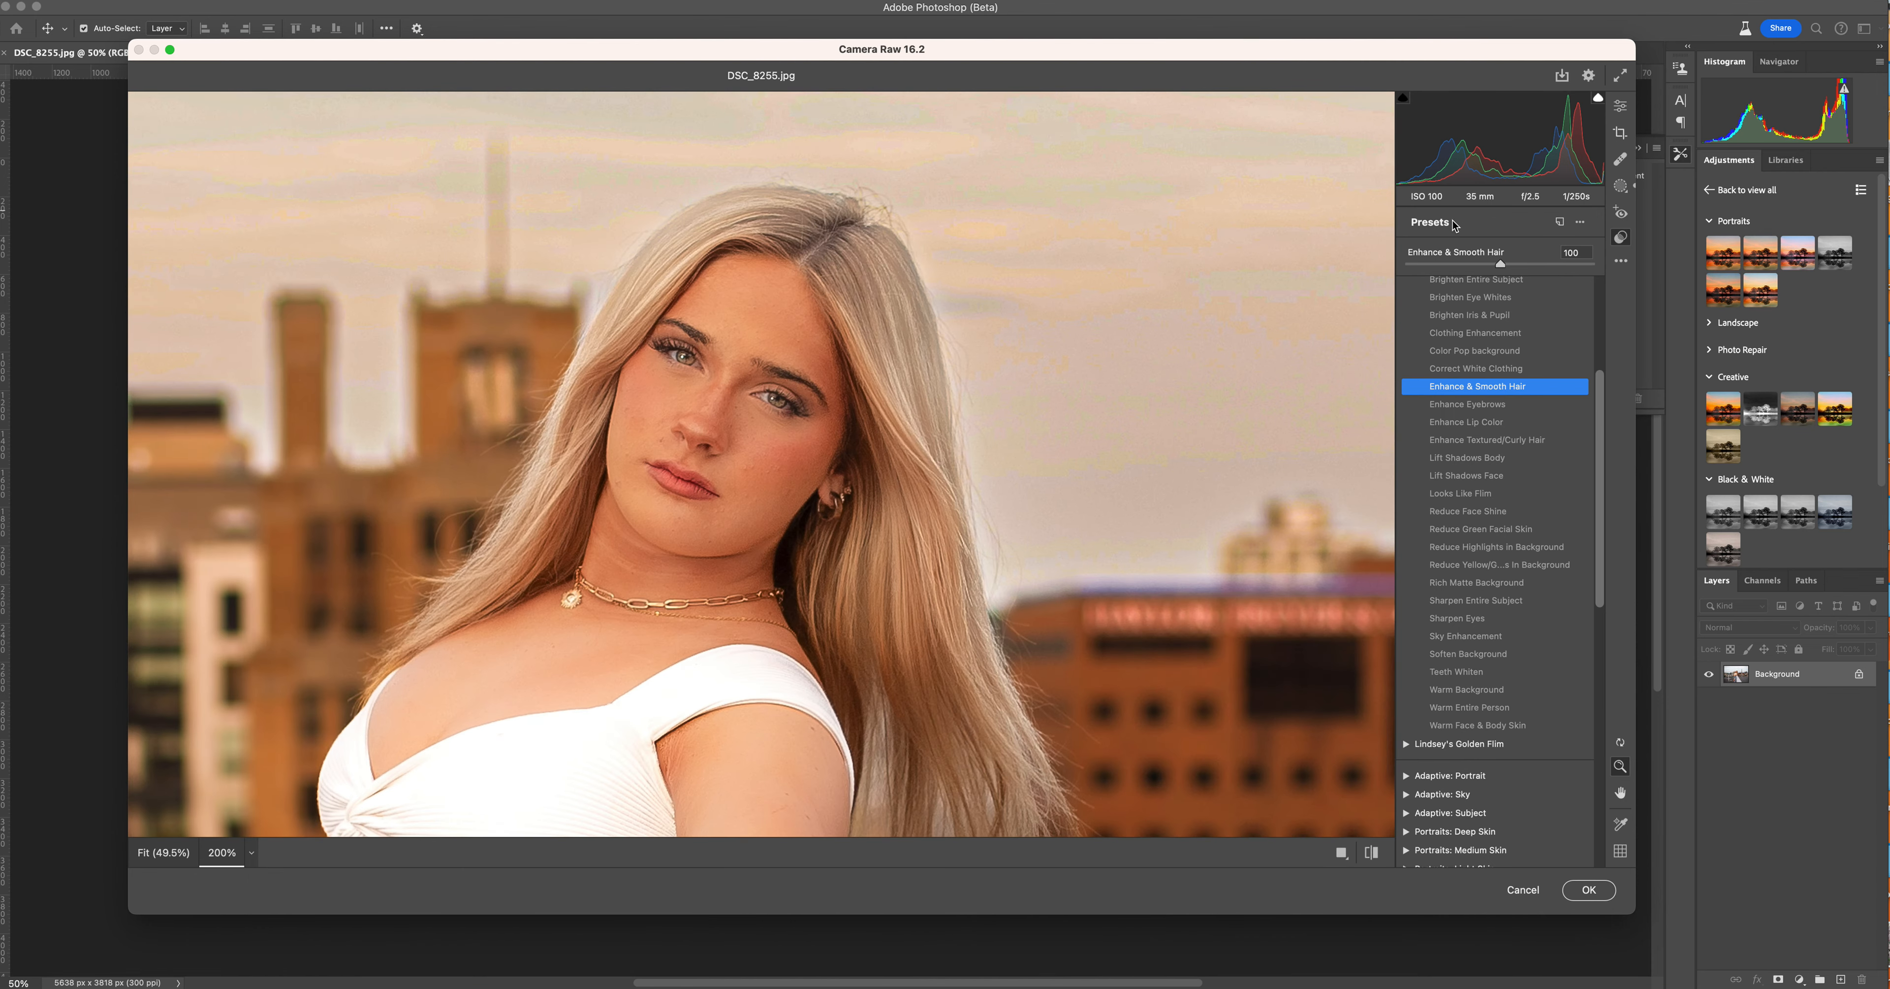
drag(1500, 264, 1373, 267)
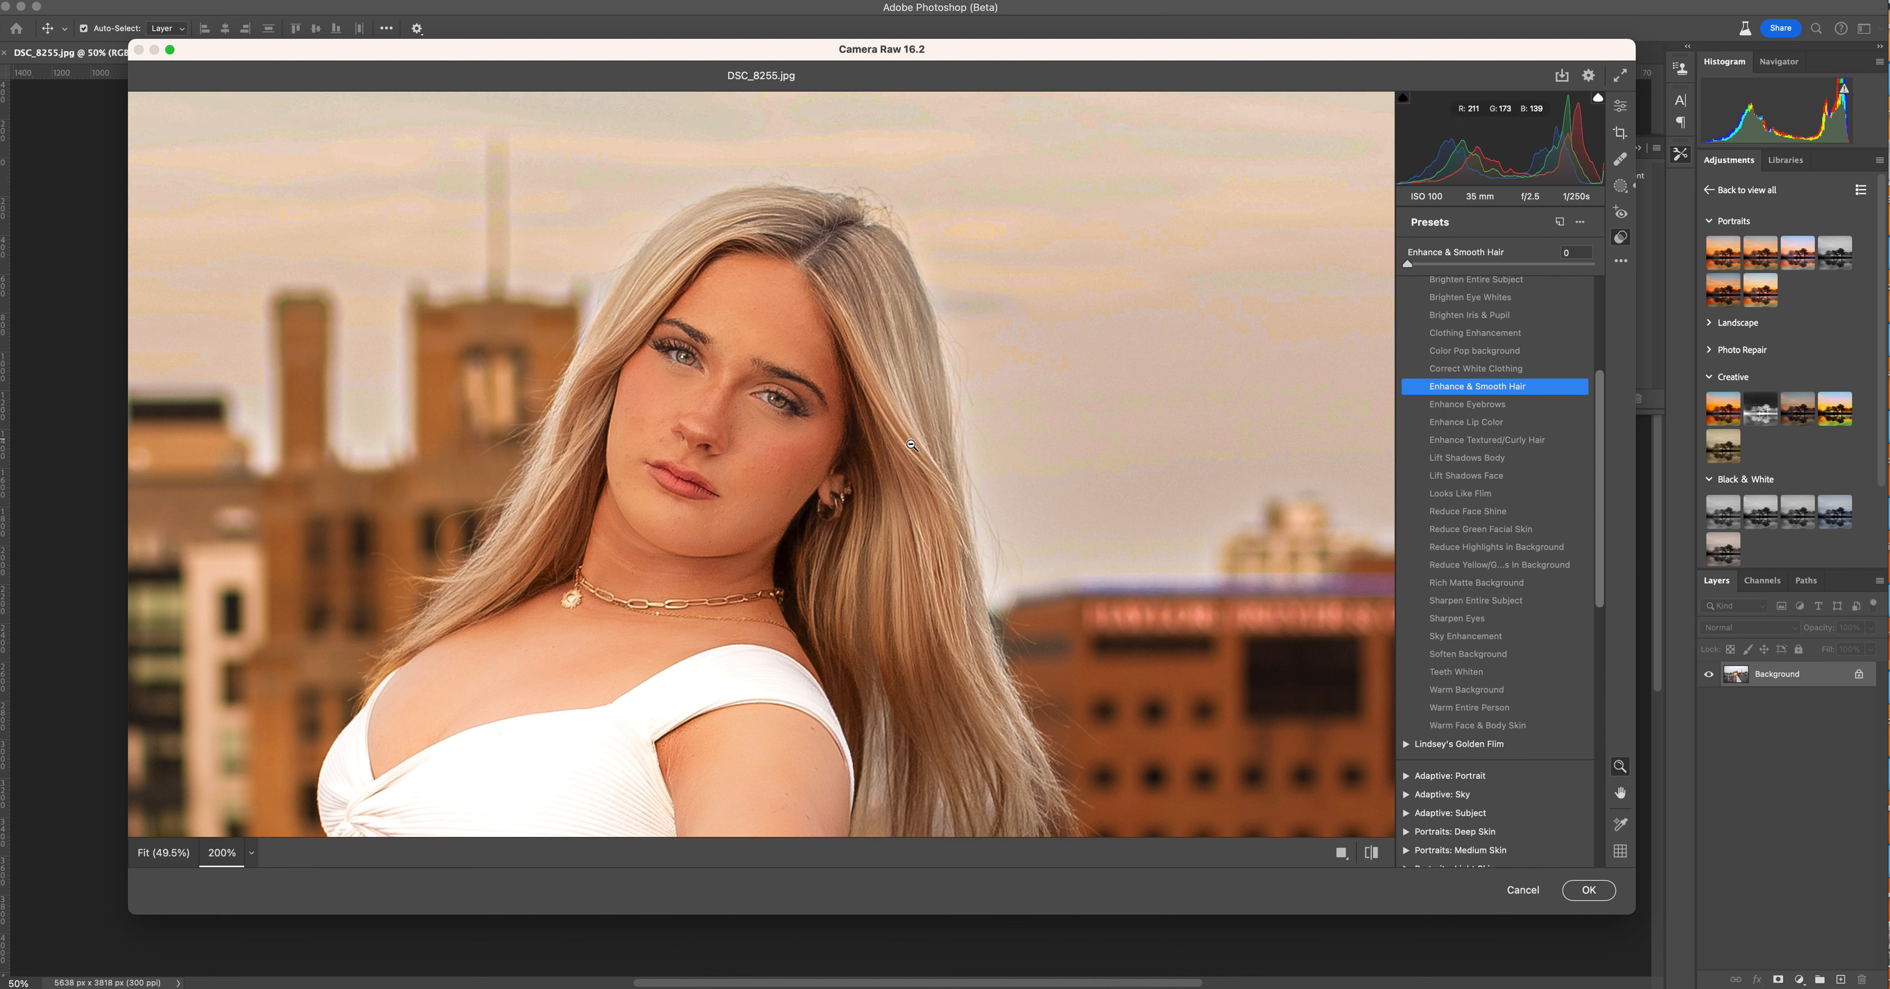
drag(1500, 264, 1505, 263)
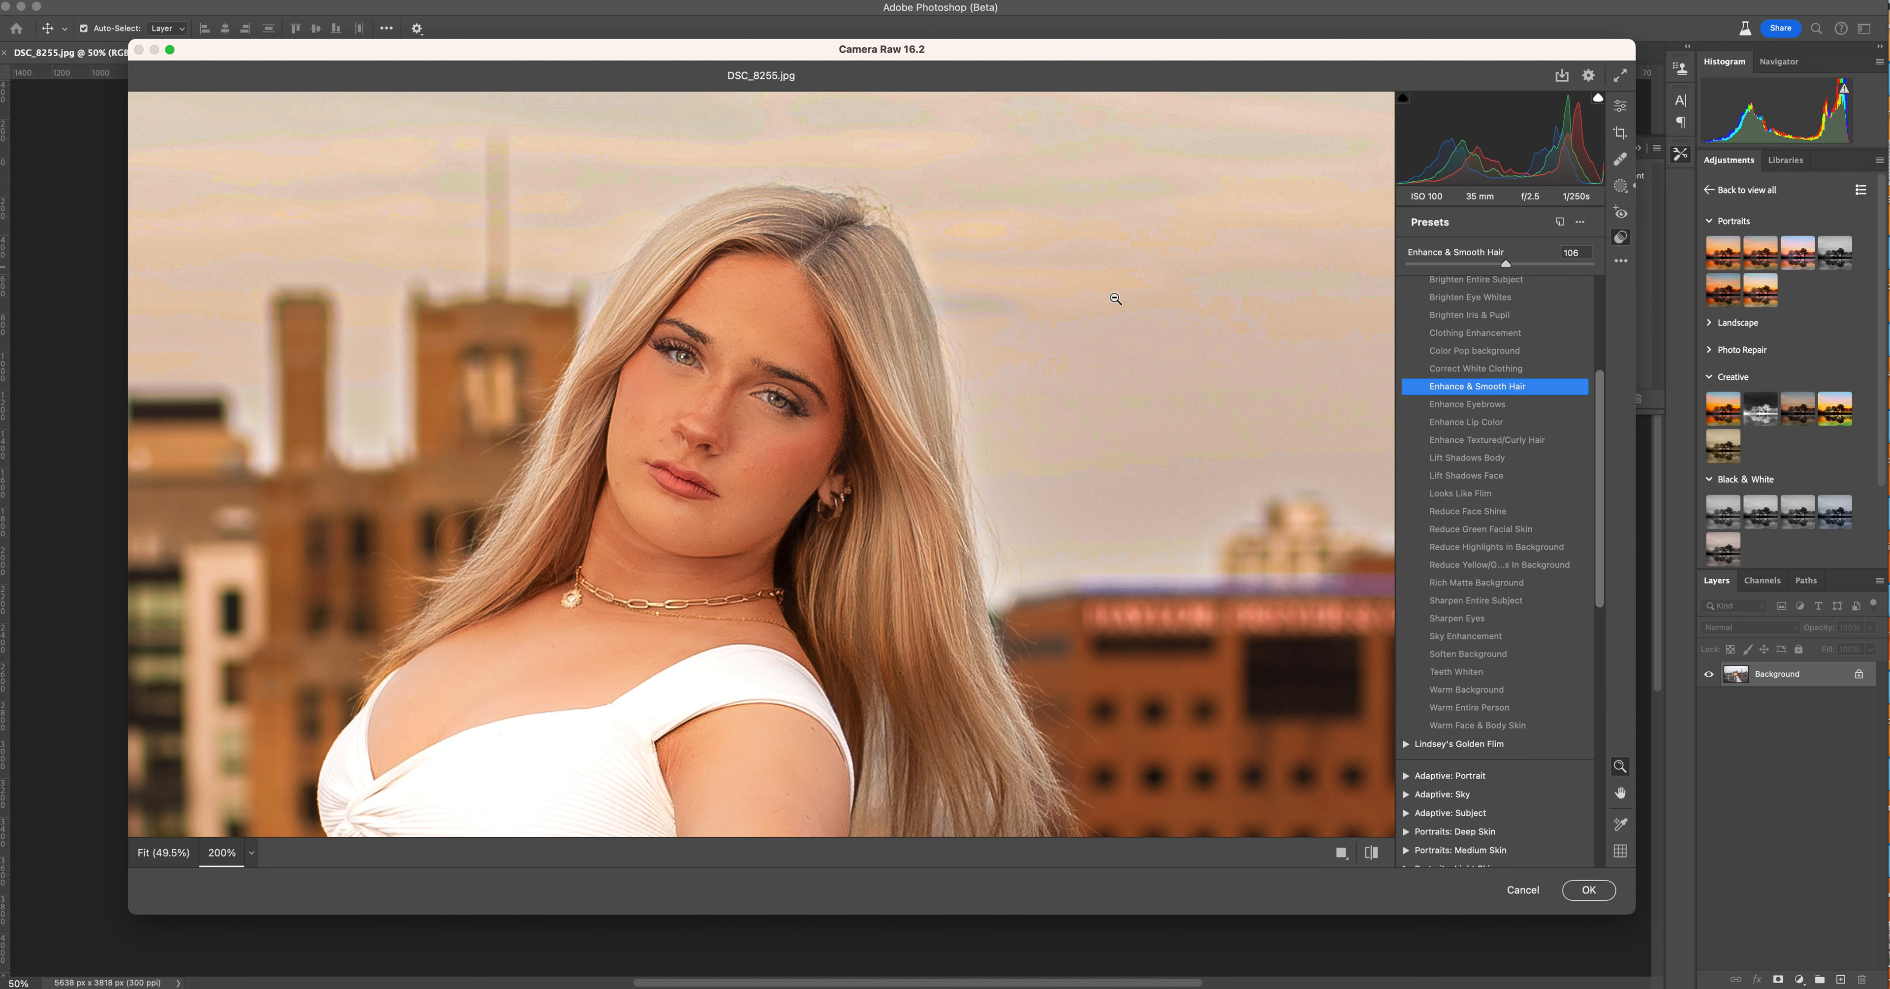
- Compare the original settings with the current edits on the hair and face
click(1371, 852)
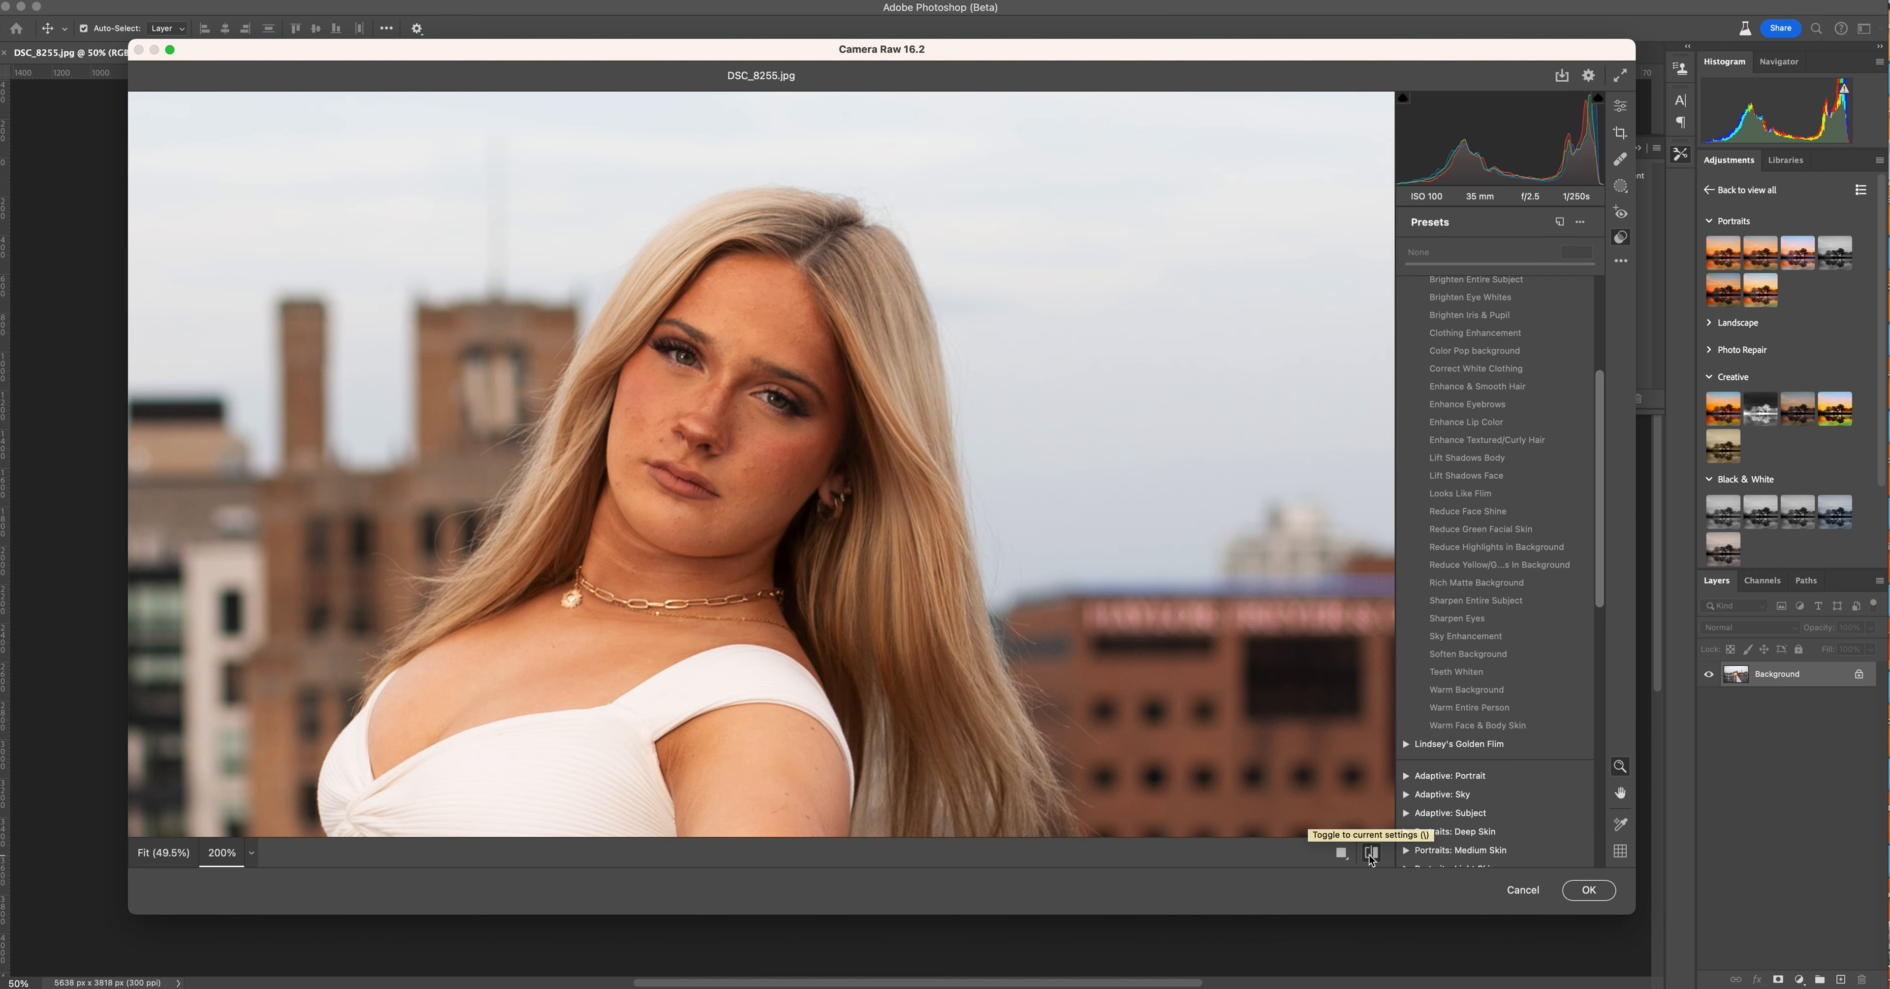
click(1371, 852)
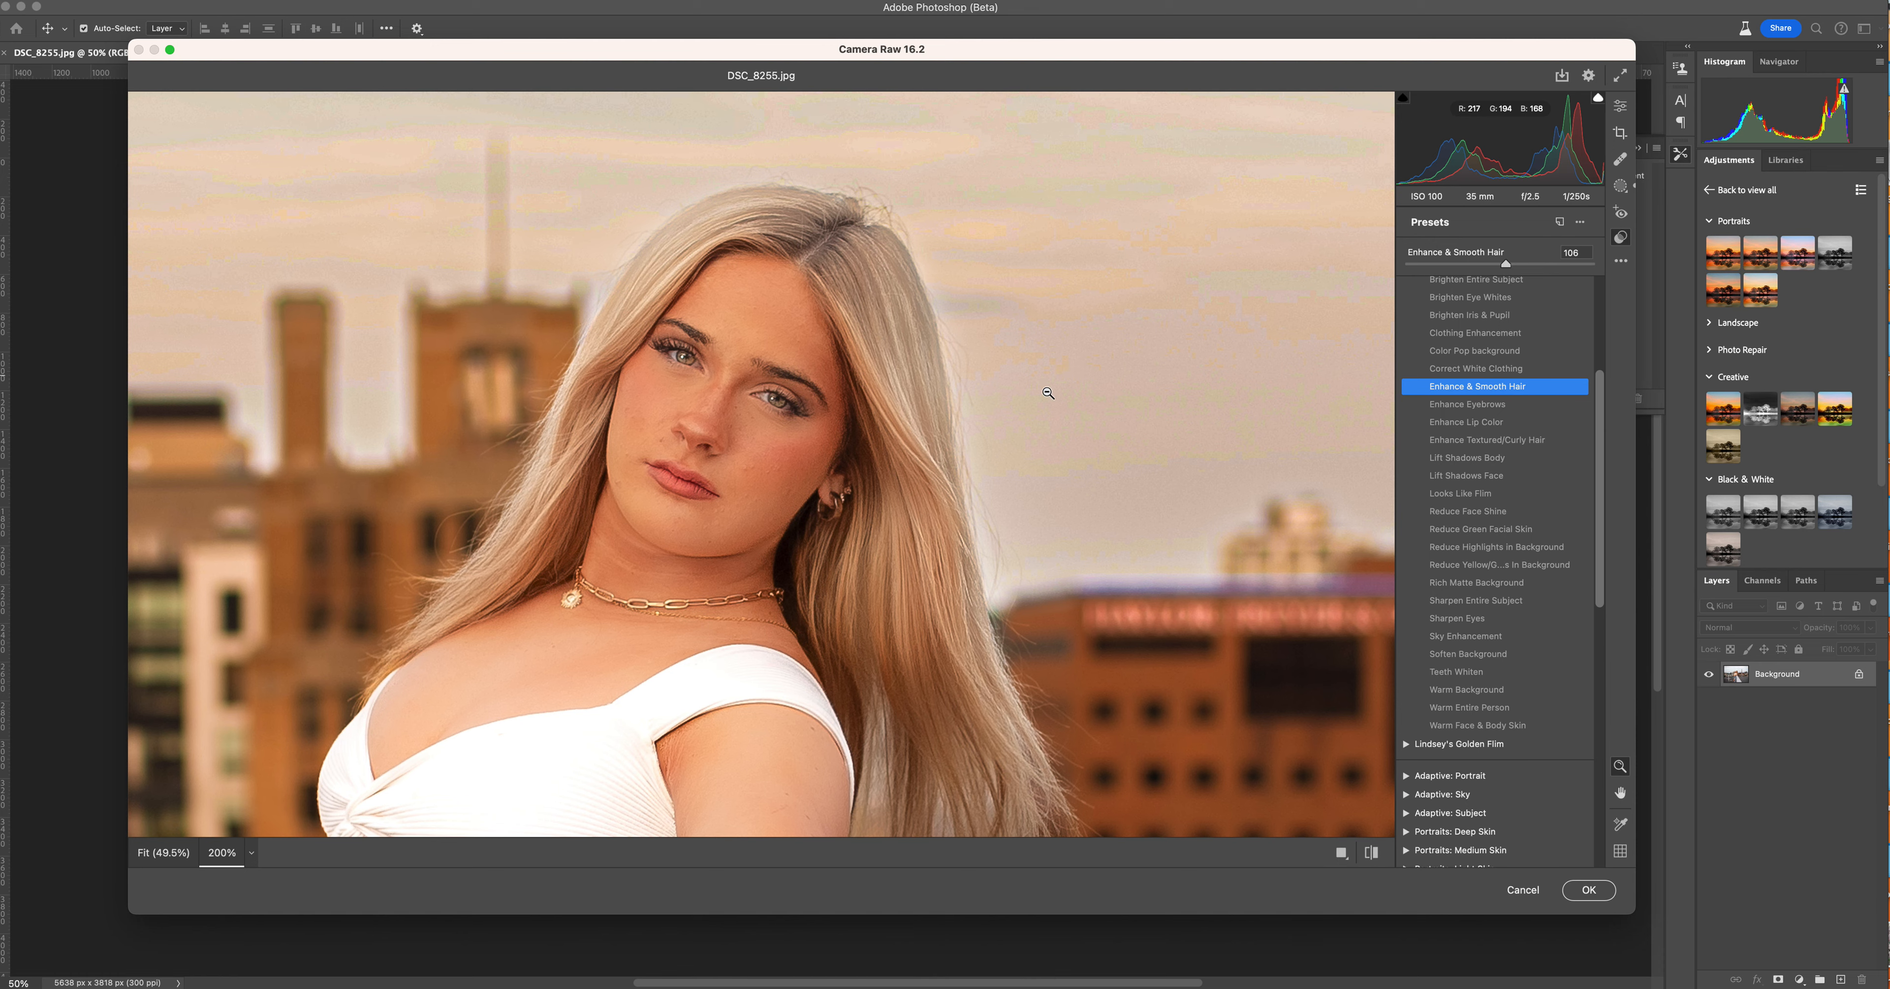
- Reduce the Warm Background preset to strength 17 with the whole photo in view
drag(1055, 357, 1053, 358)
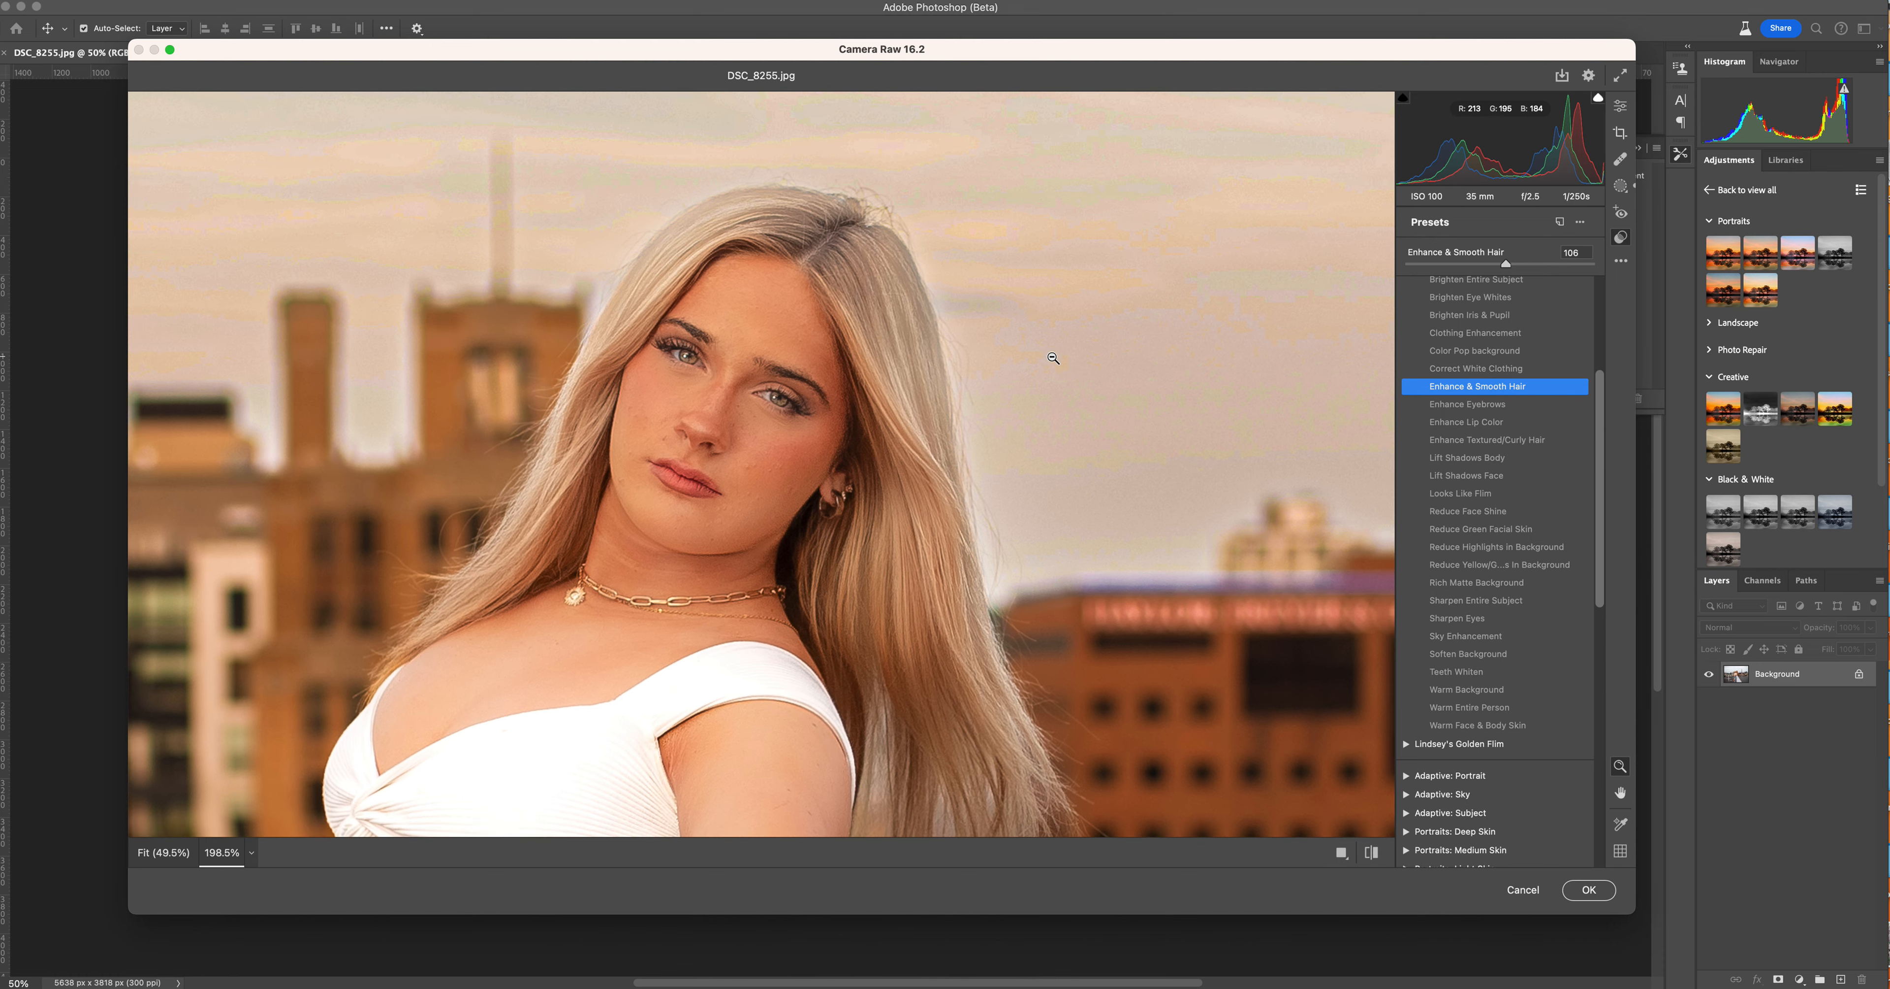
alt+click(1059, 357)
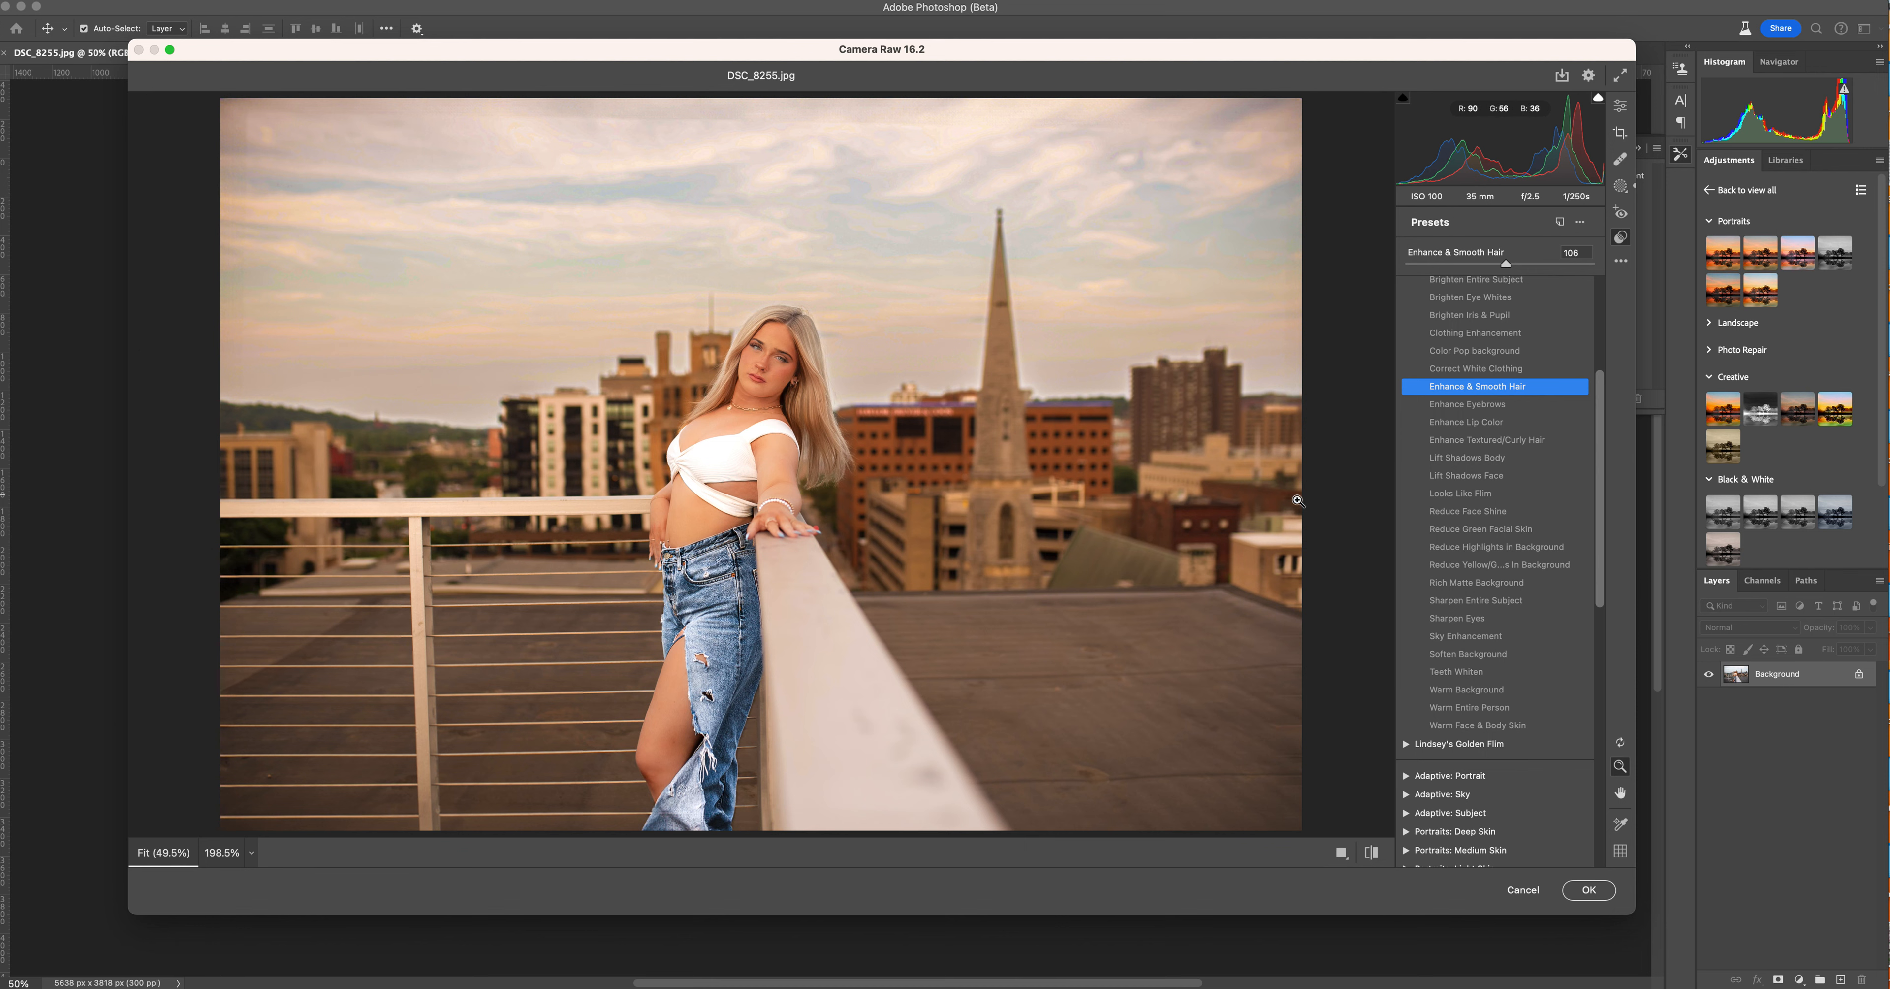
click(1494, 690)
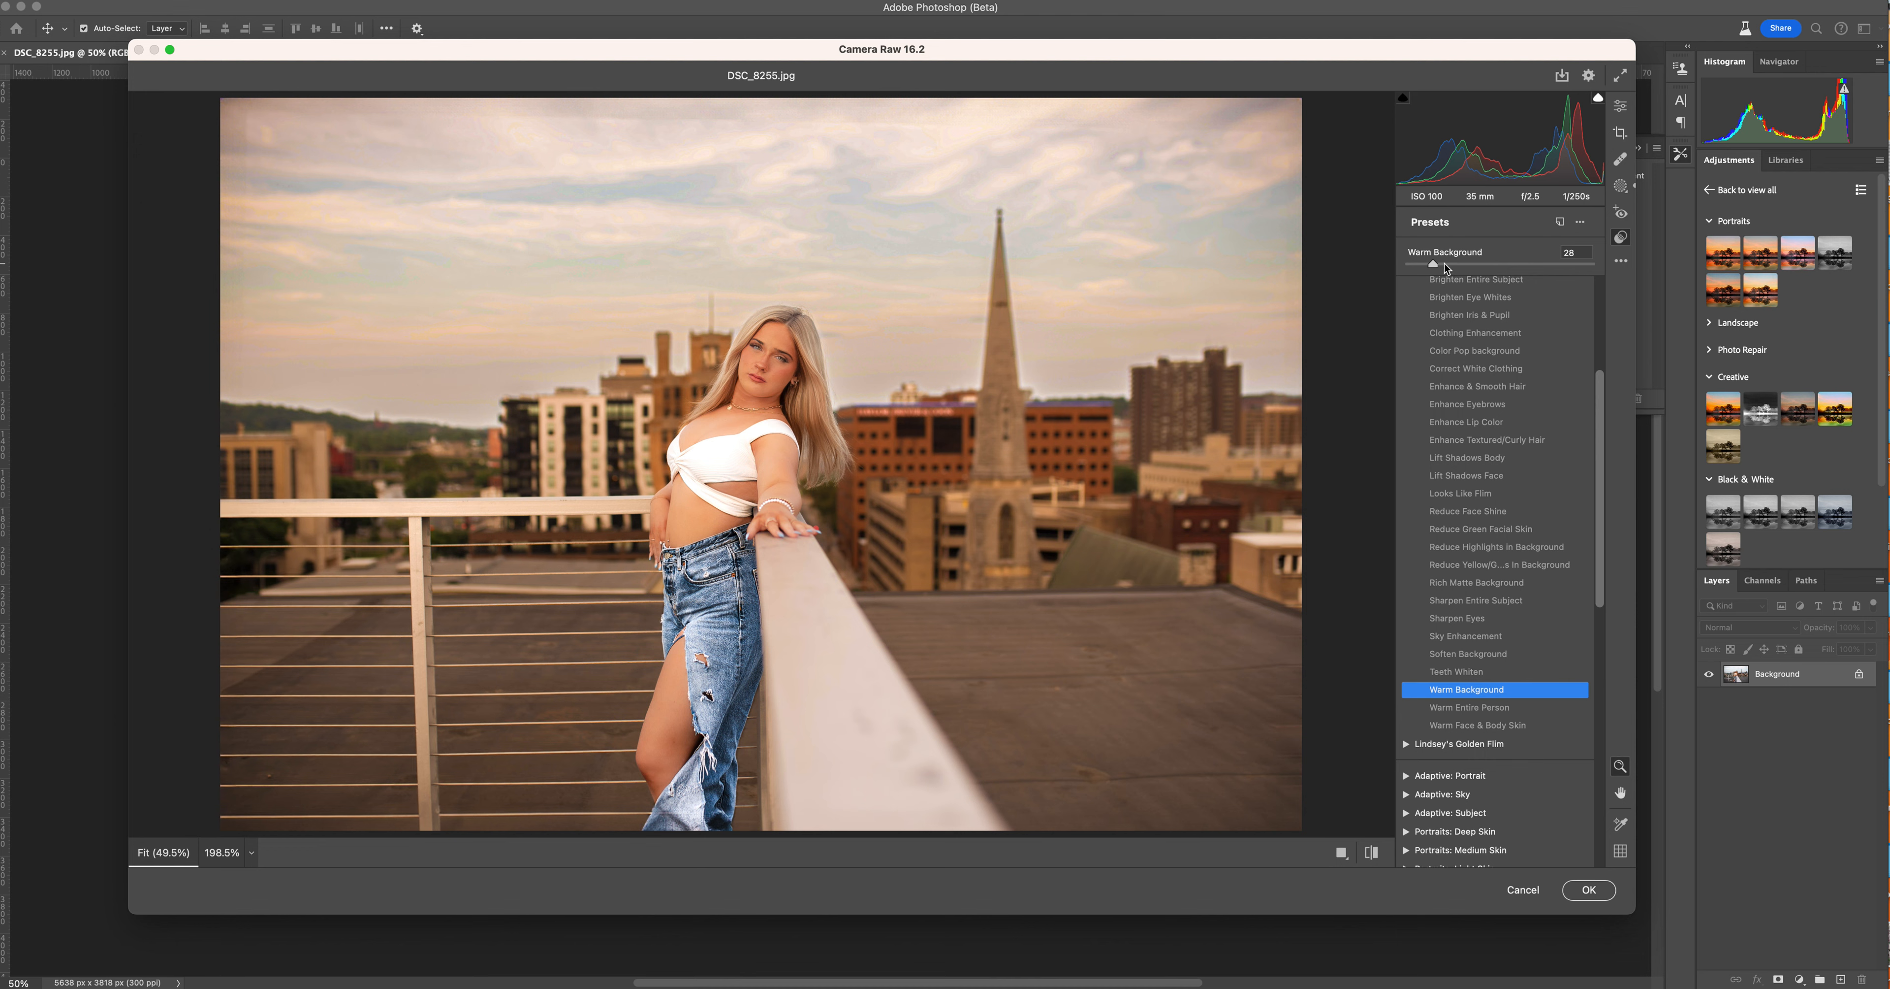
drag(1435, 263, 1427, 264)
- Apply Soften Background at strength 58 and Brighten Eye Whites at strength 100
drag(1601, 424, 1606, 382)
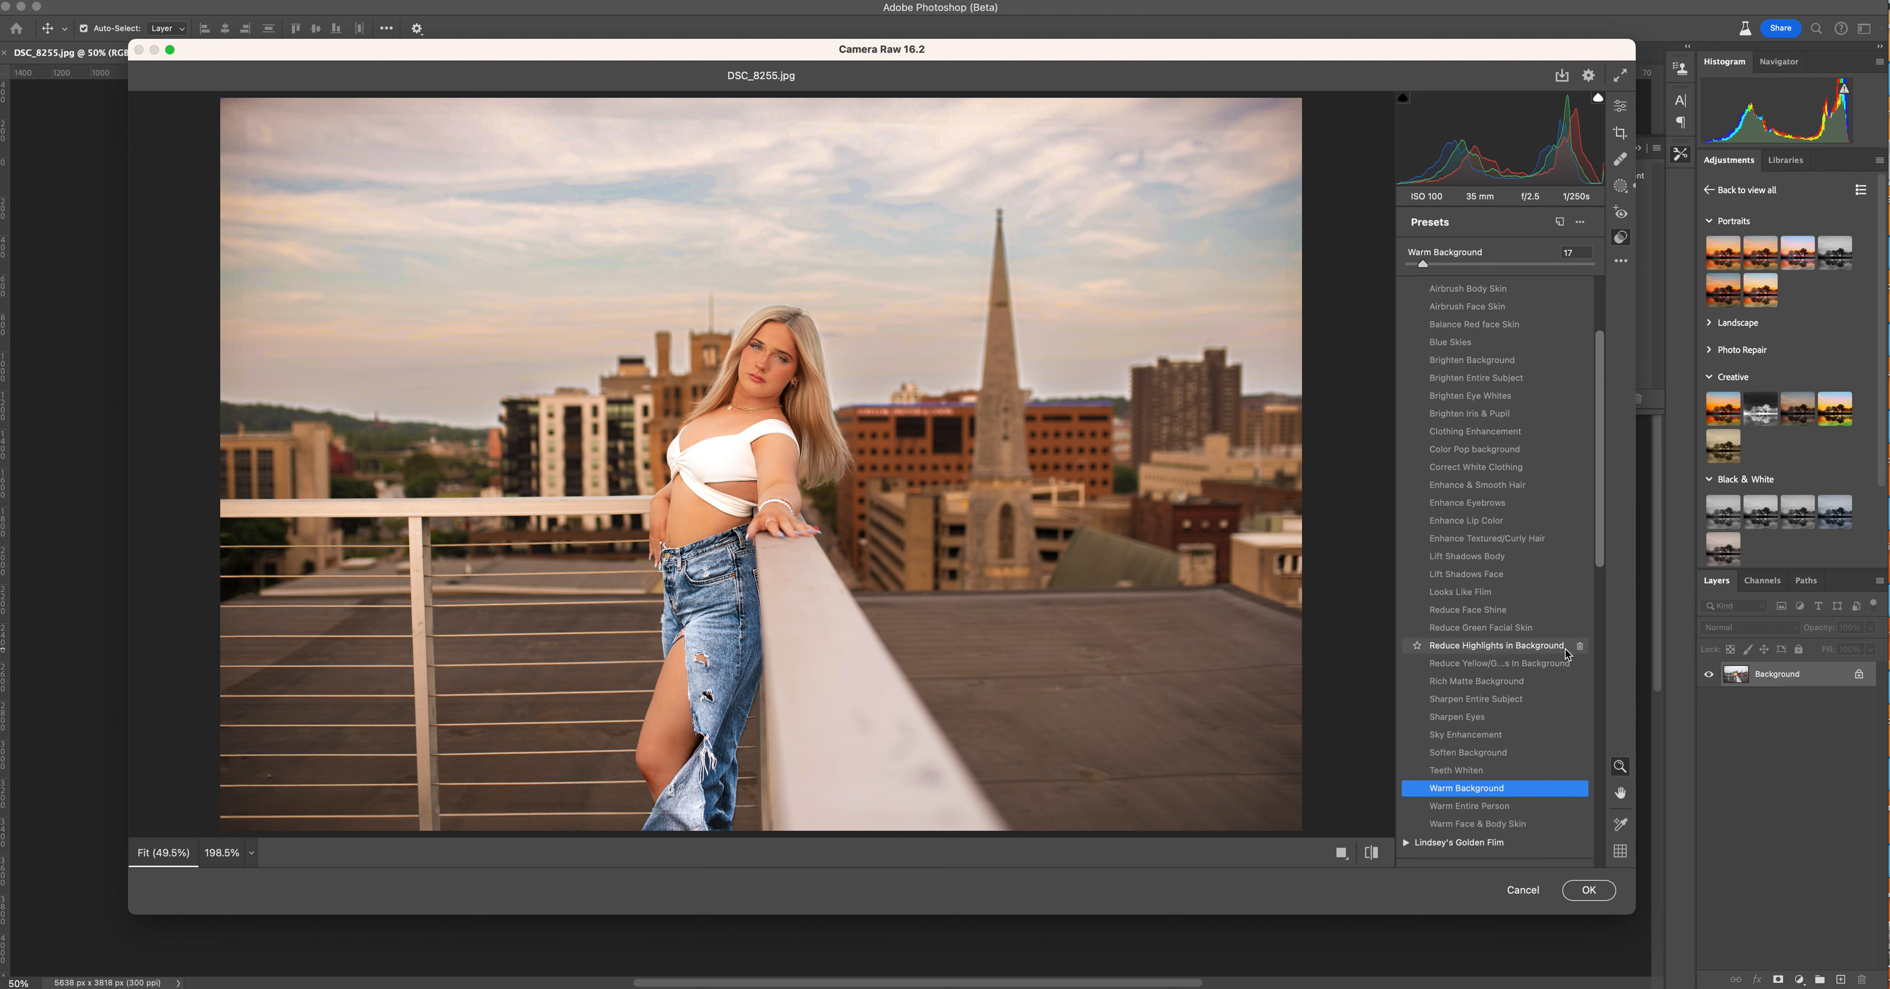
drag(1599, 554, 1606, 589)
click(1516, 665)
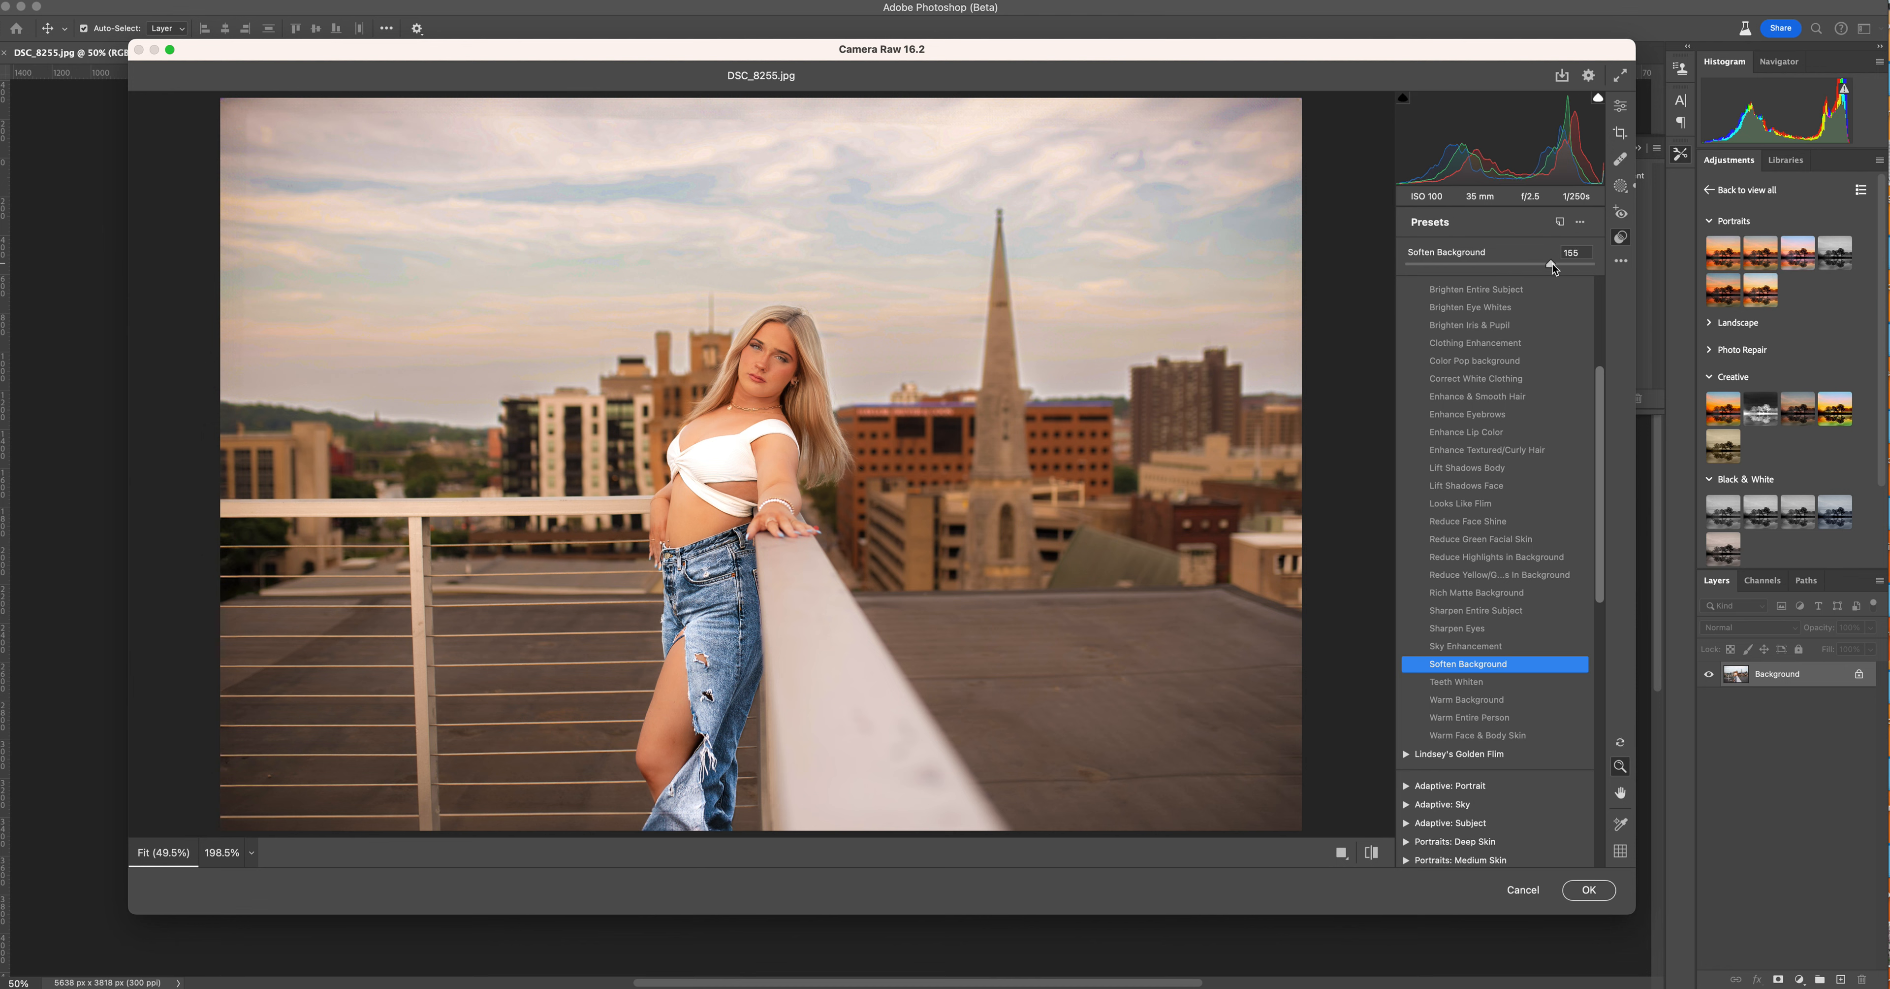
drag(1559, 261, 1631, 270)
drag(1510, 263, 1473, 266)
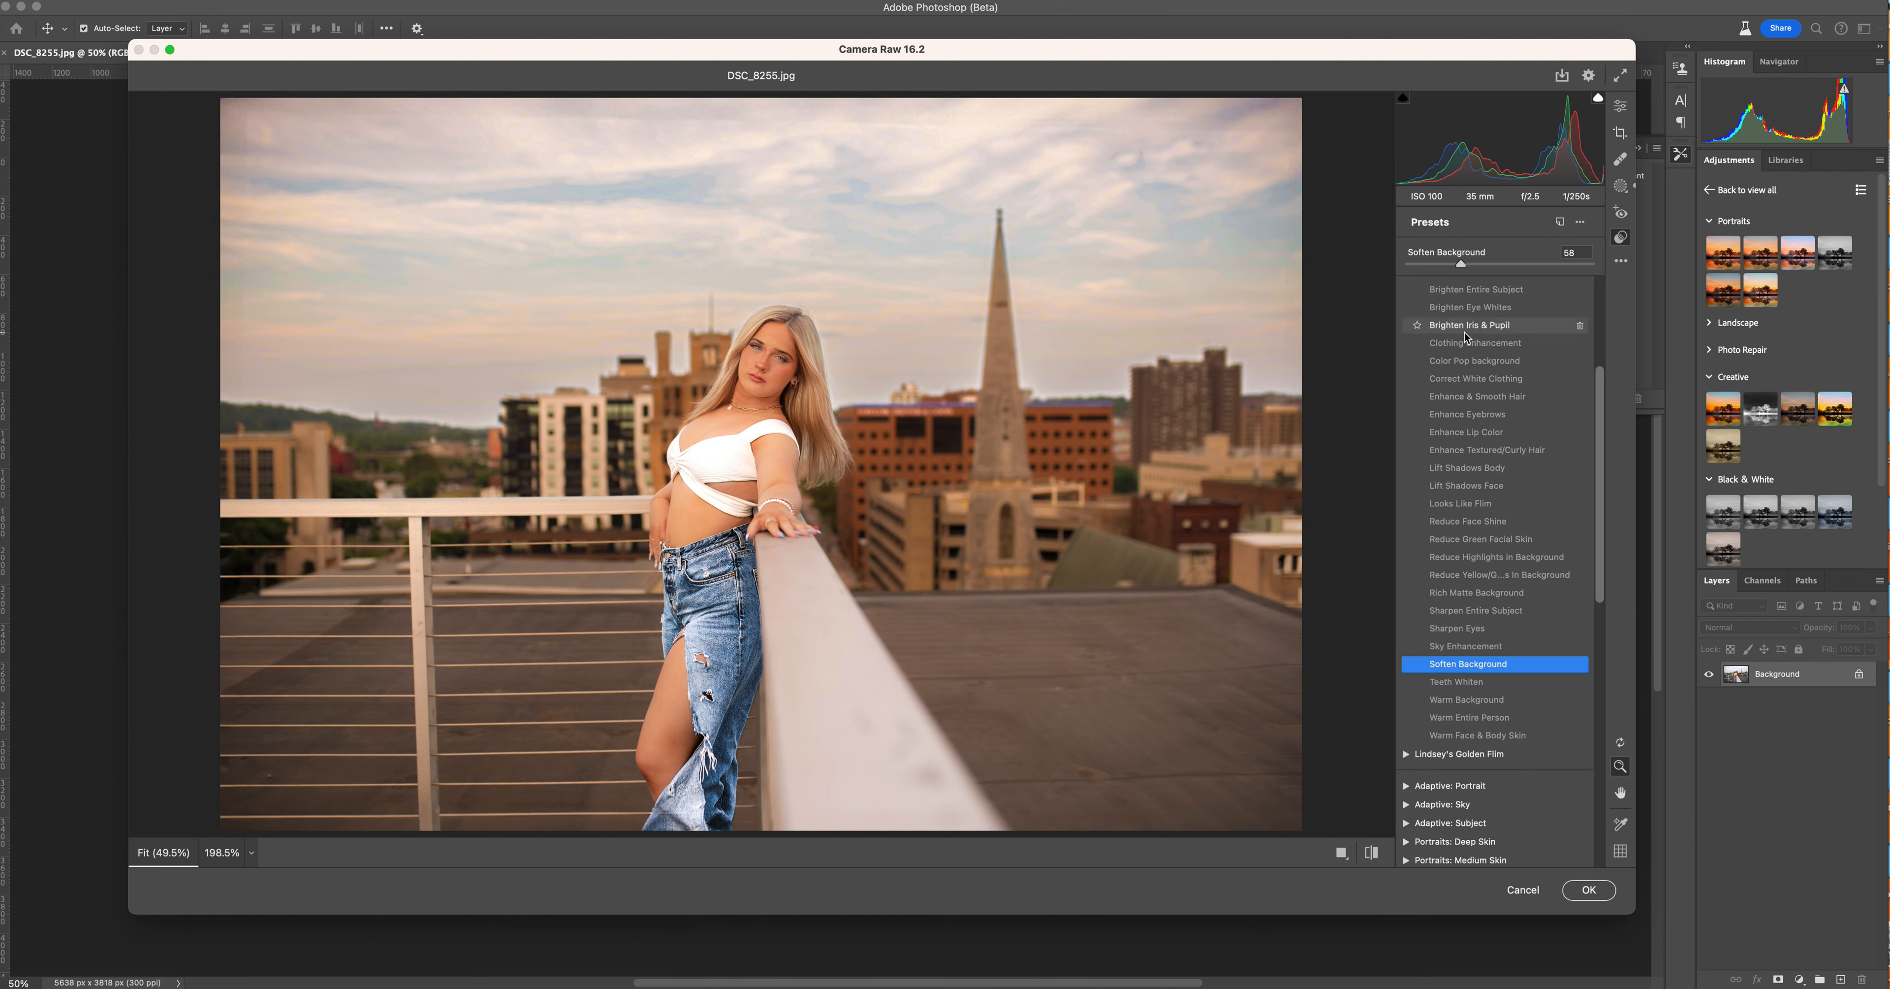
click(1443, 308)
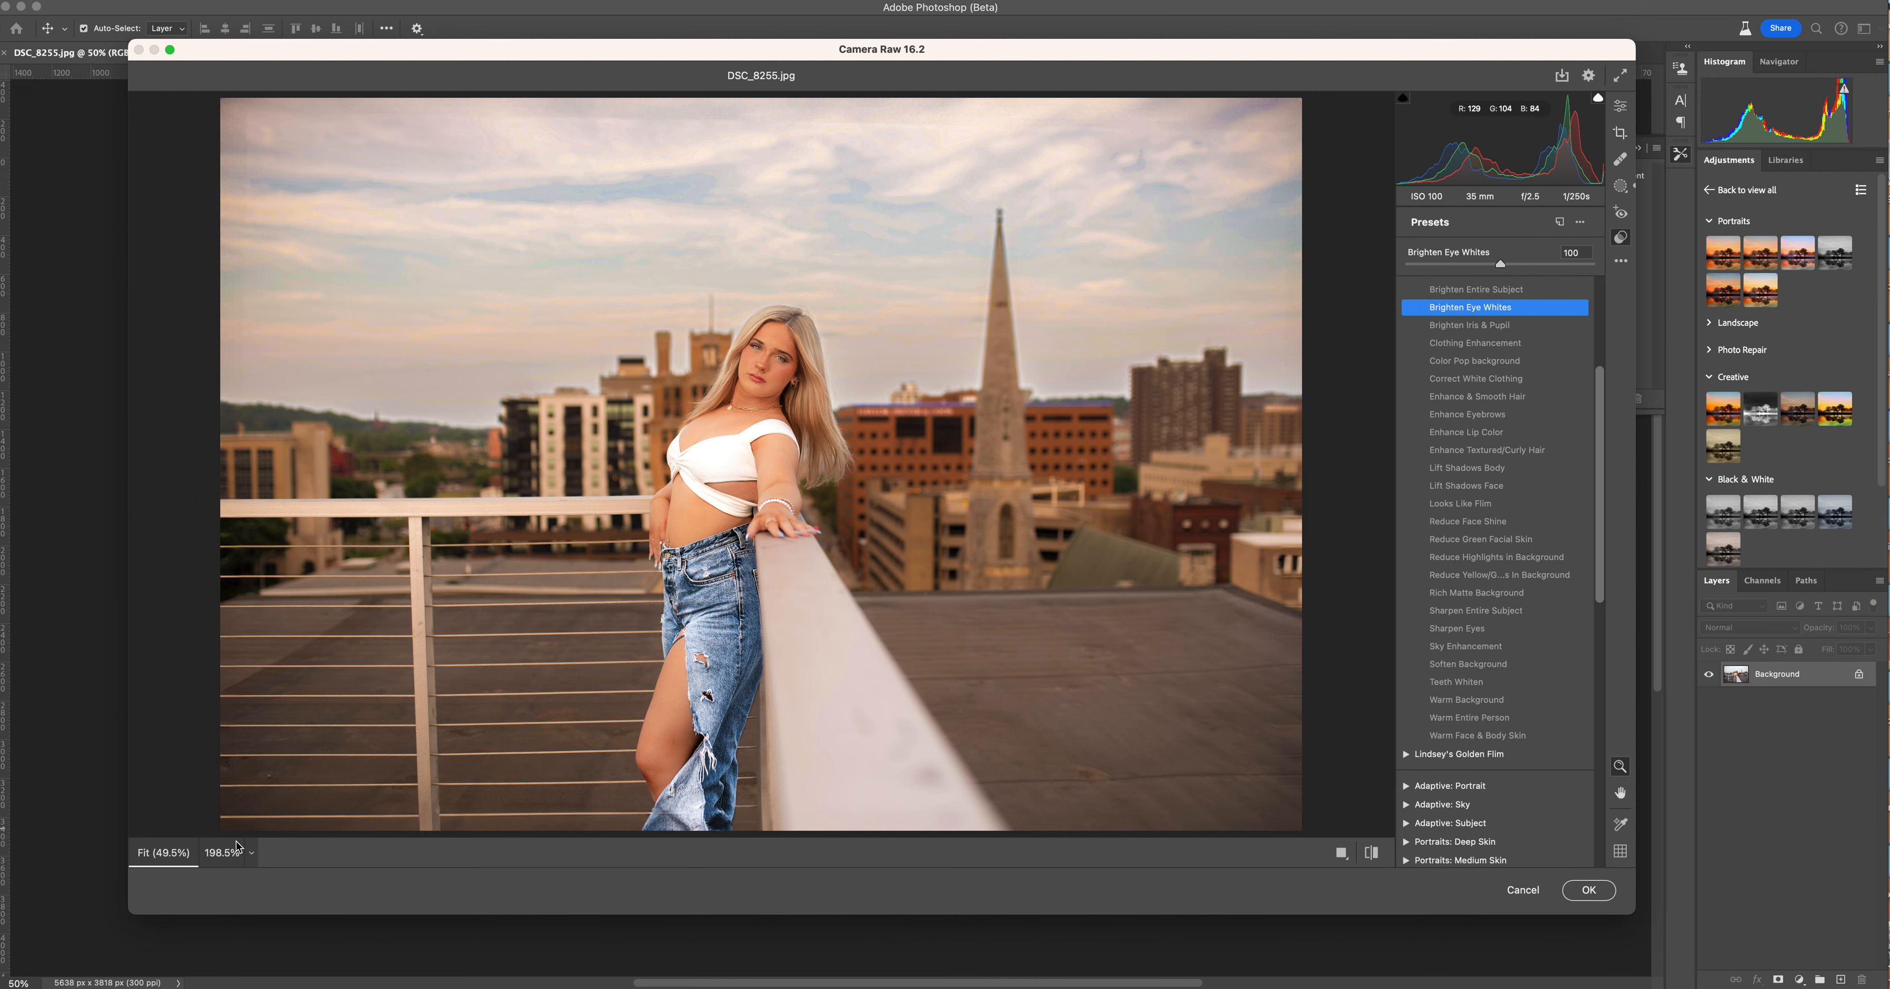
- Compare the original settings with the current edits in a 300% close-up of the face
click(251, 852)
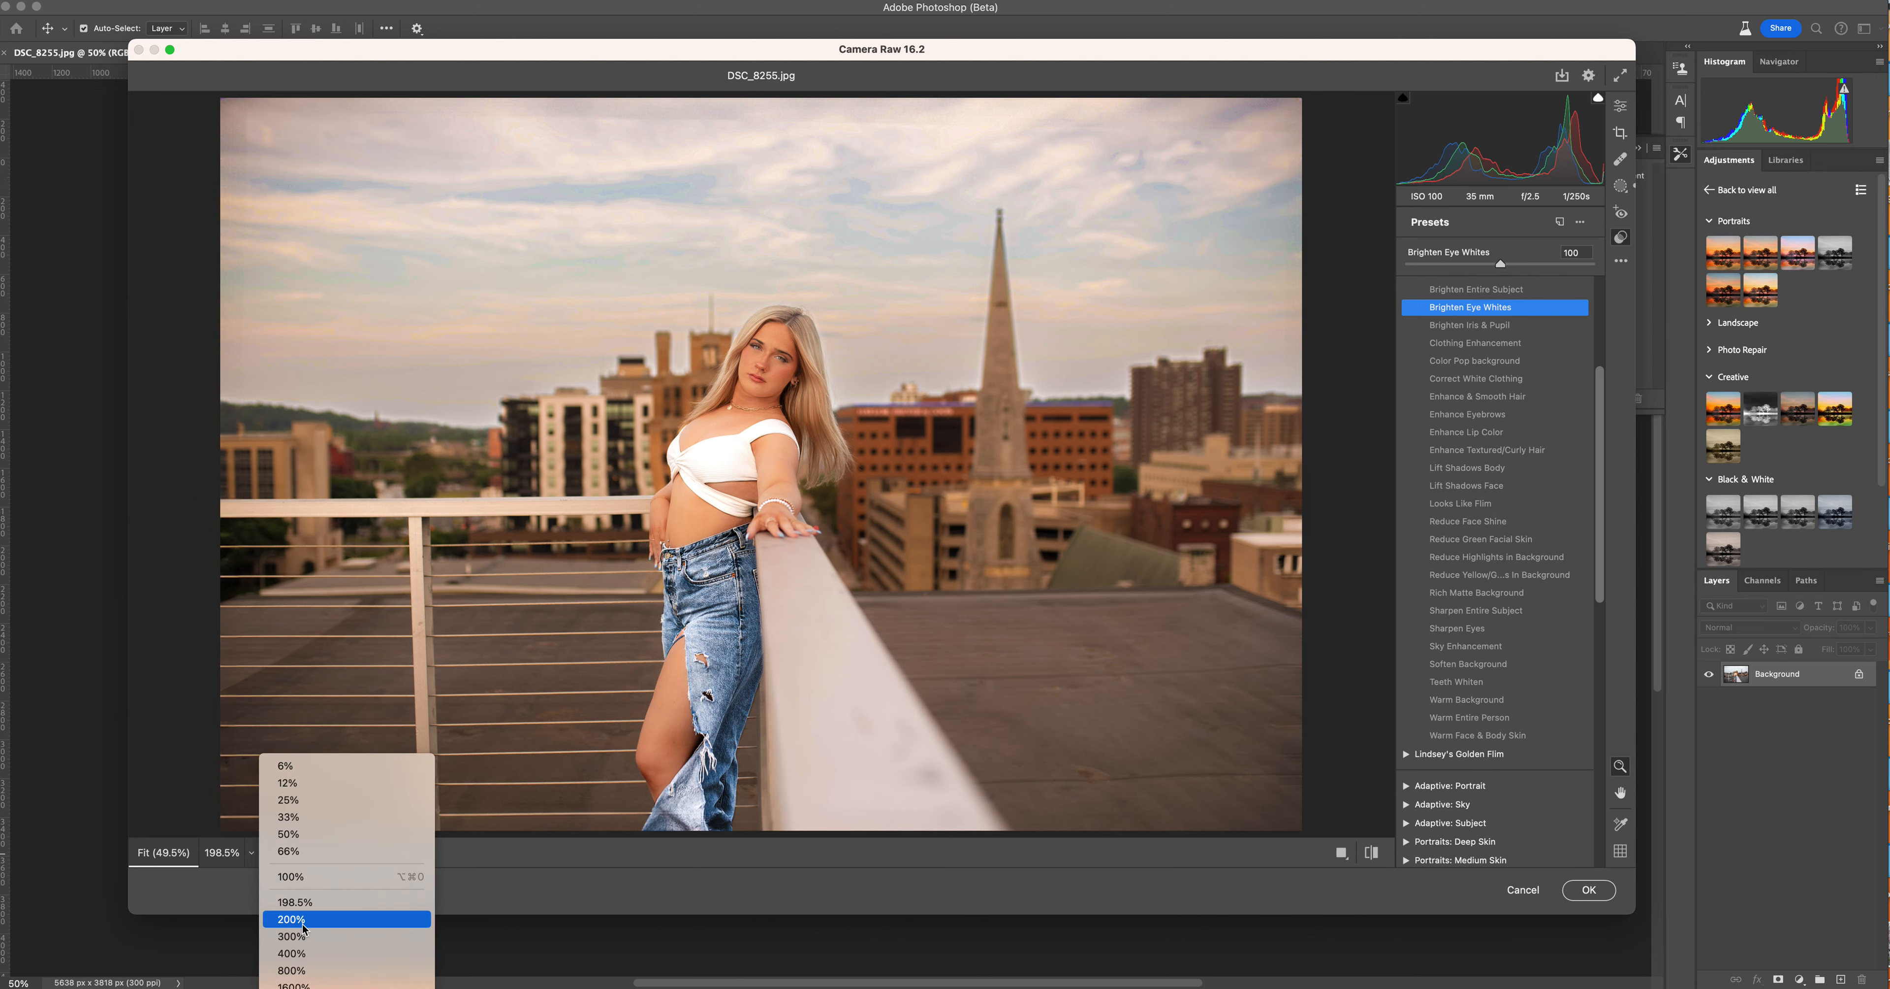
click(308, 937)
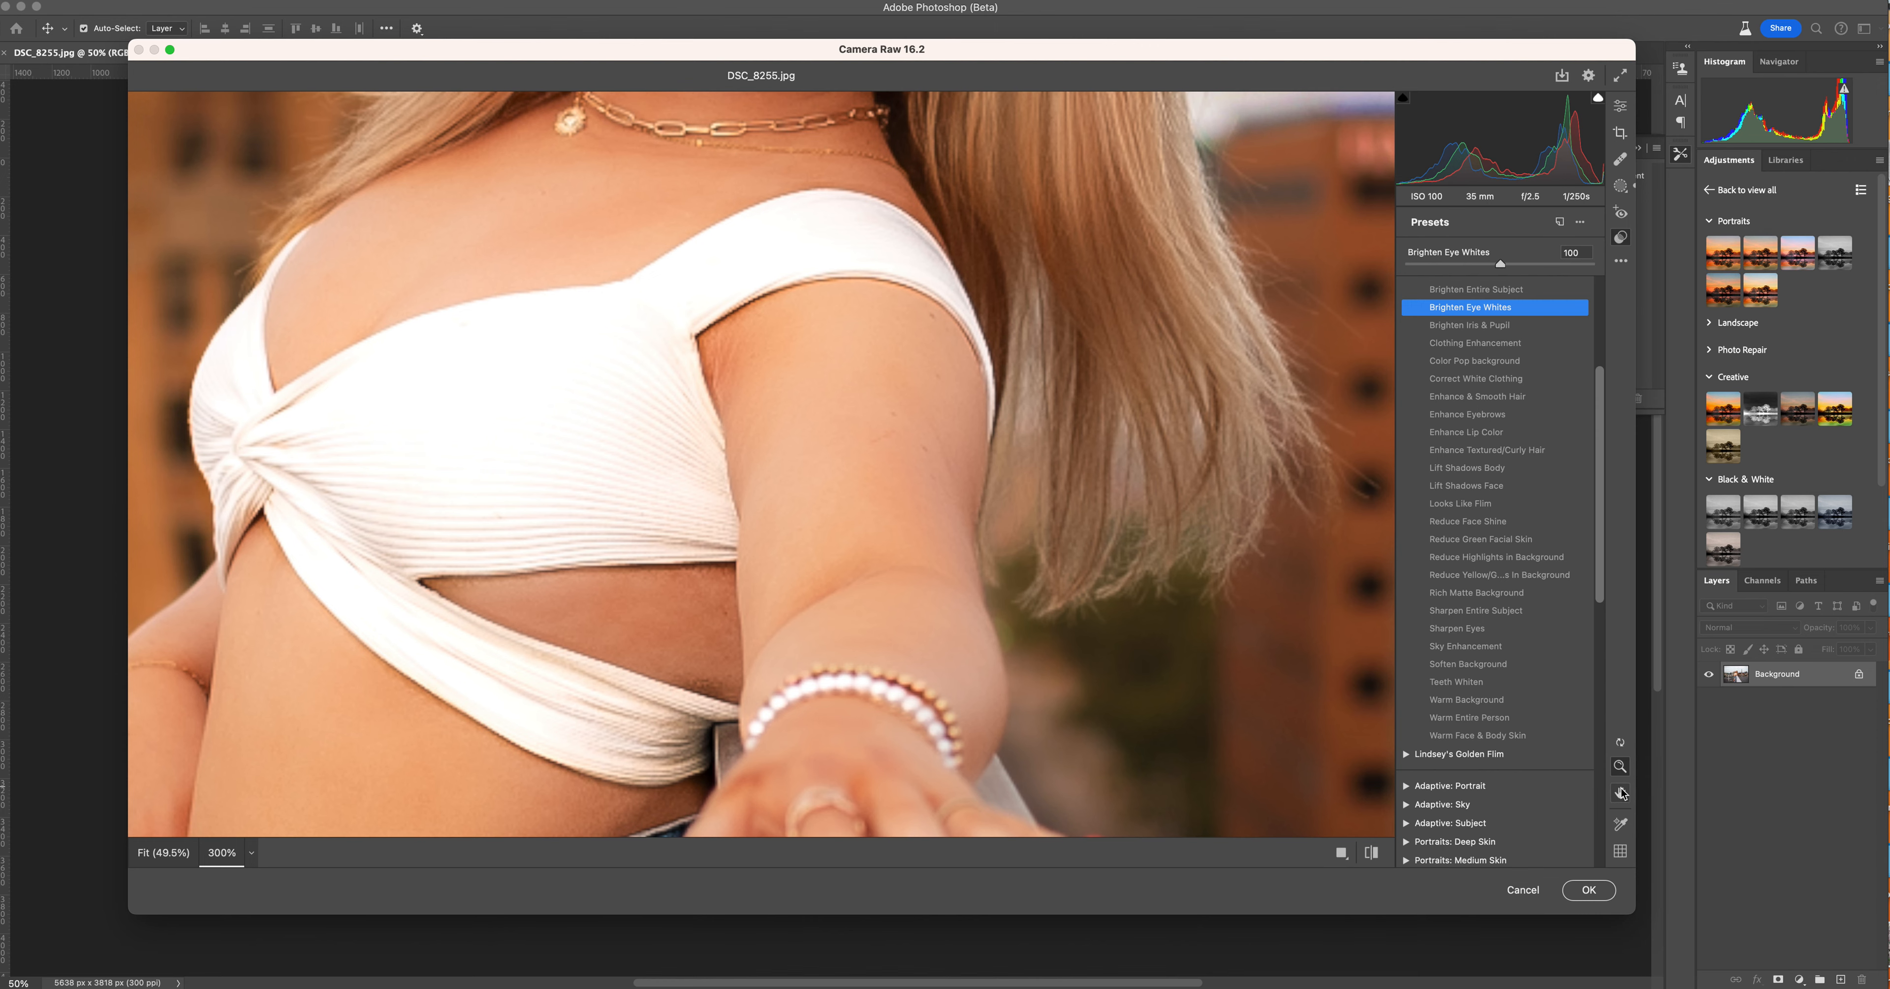
drag(1051, 426, 1002, 723)
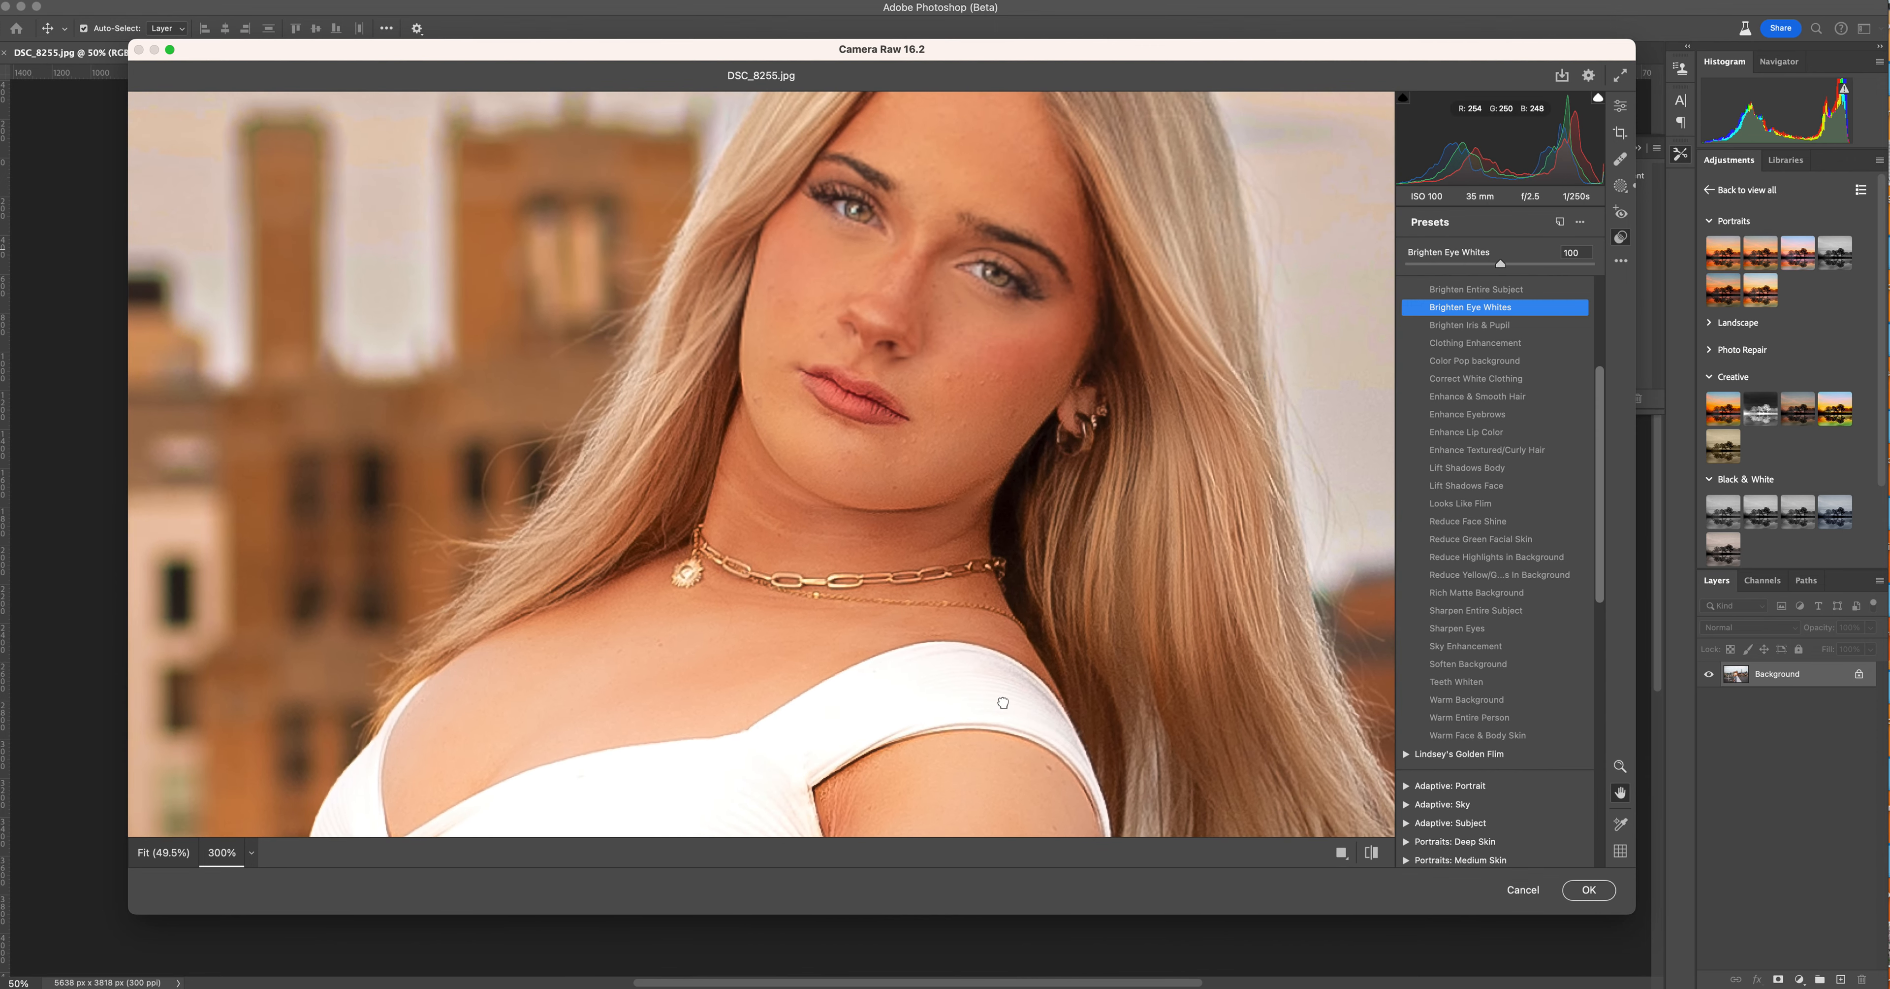
drag(1023, 297, 1027, 352)
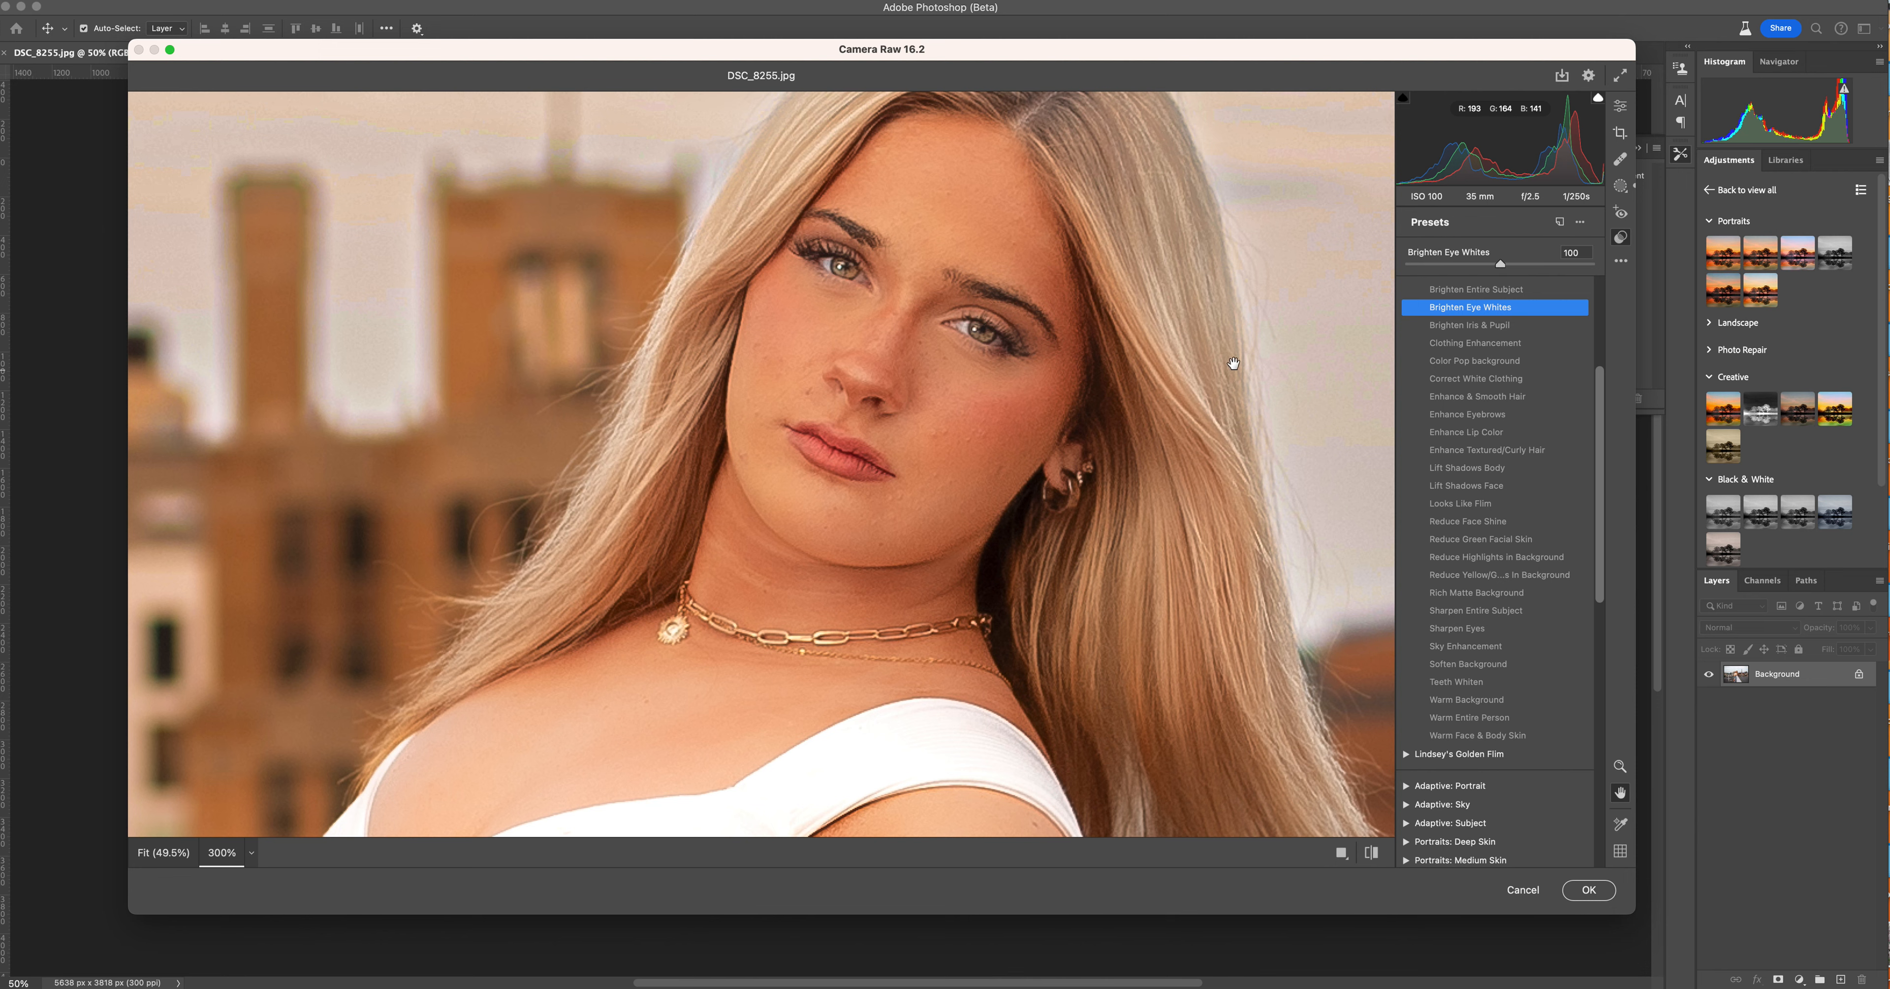
click(1371, 852)
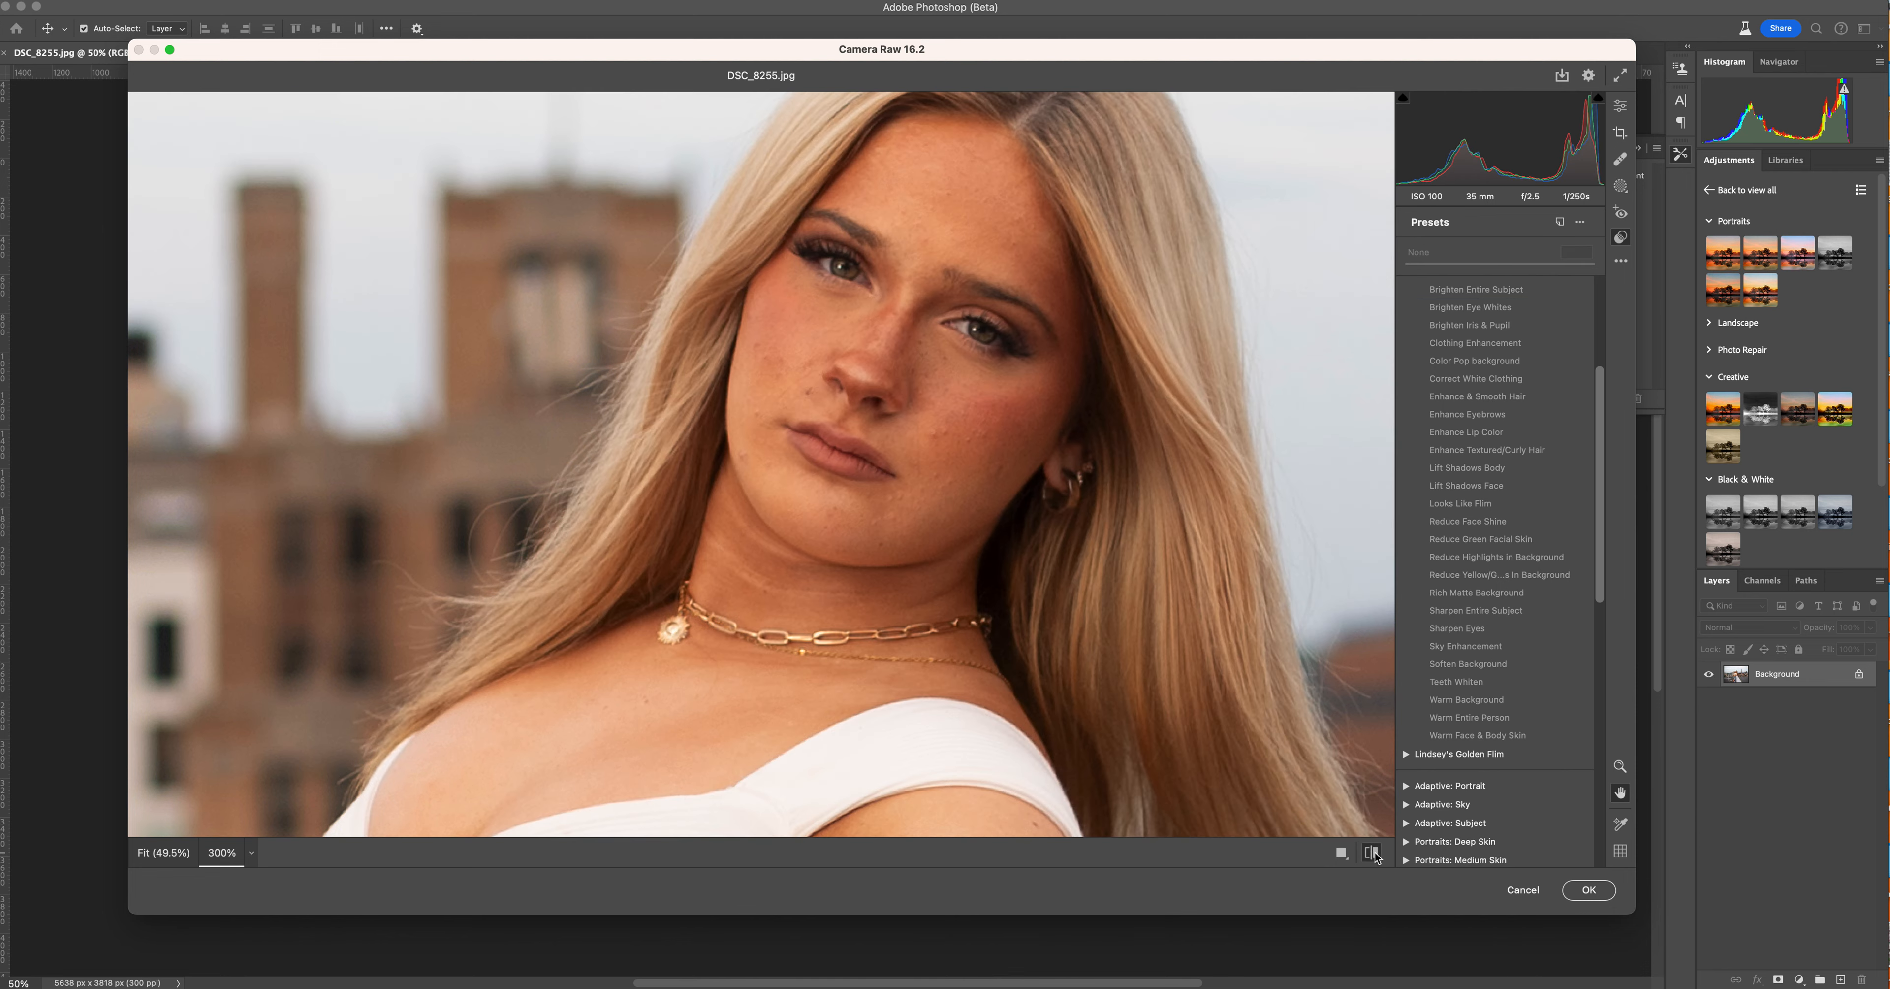
click(1371, 852)
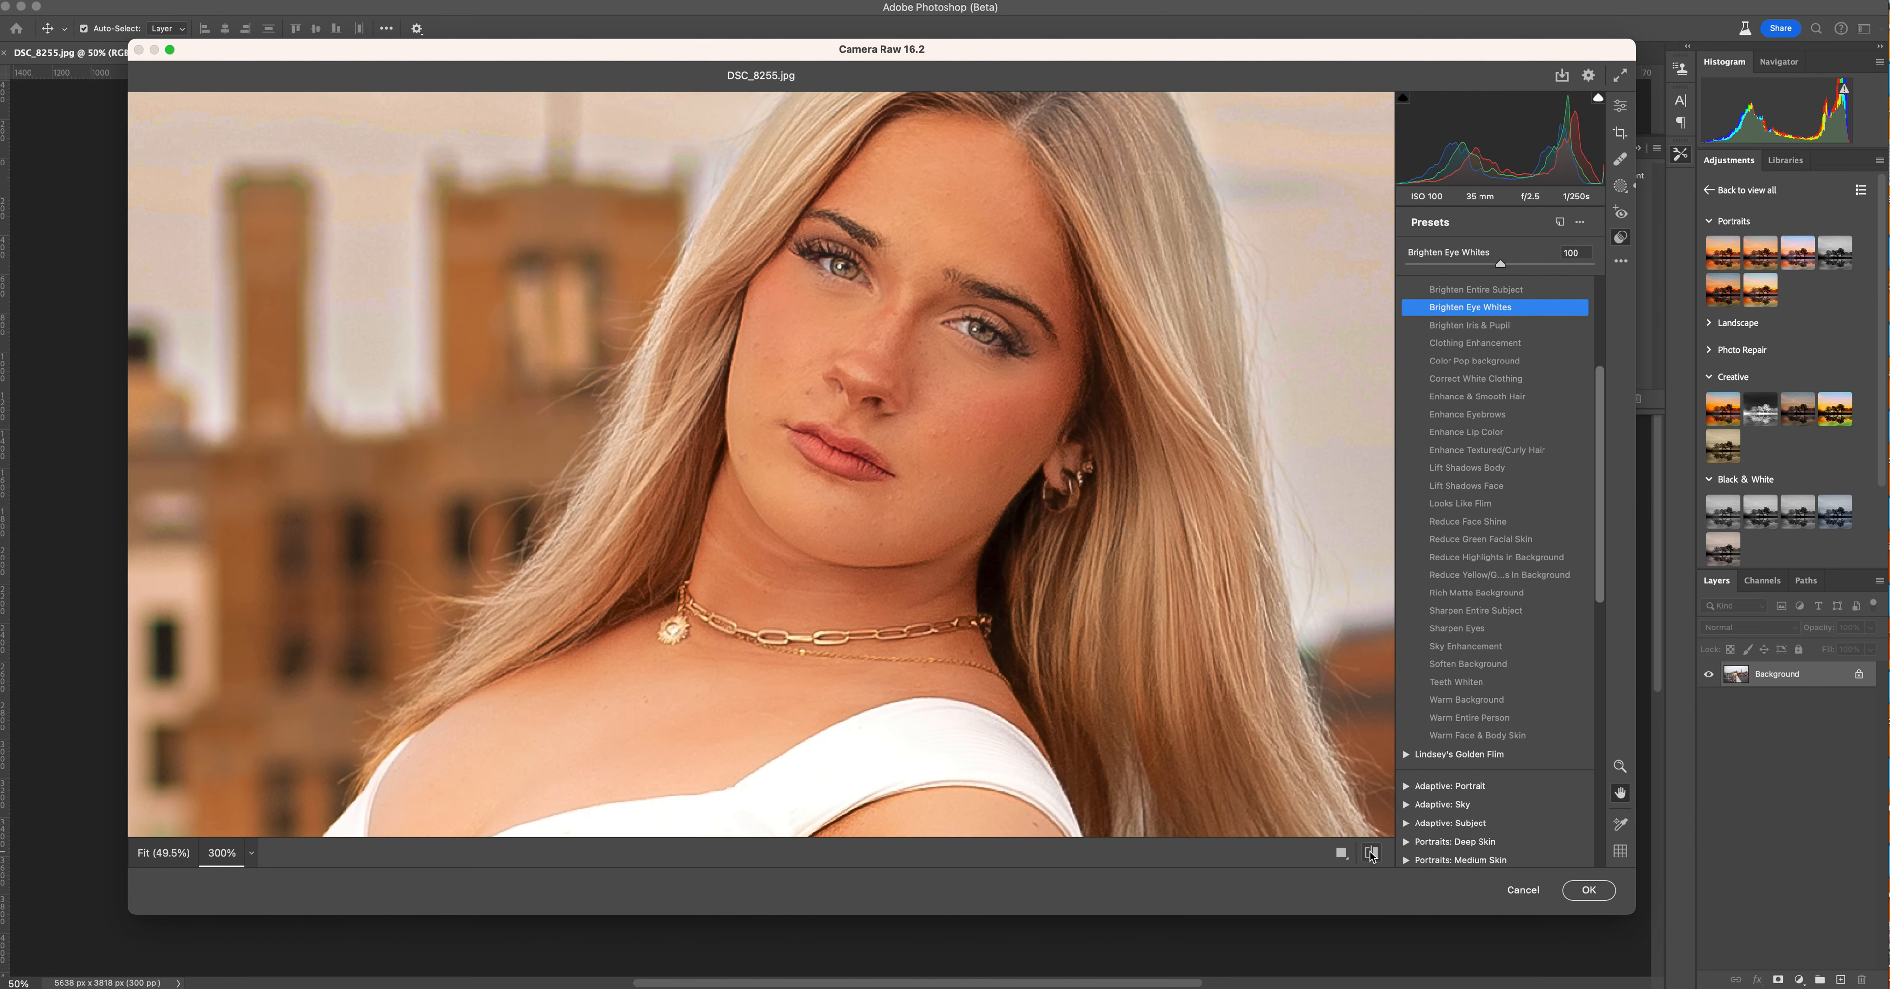
click(1371, 852)
click(1371, 853)
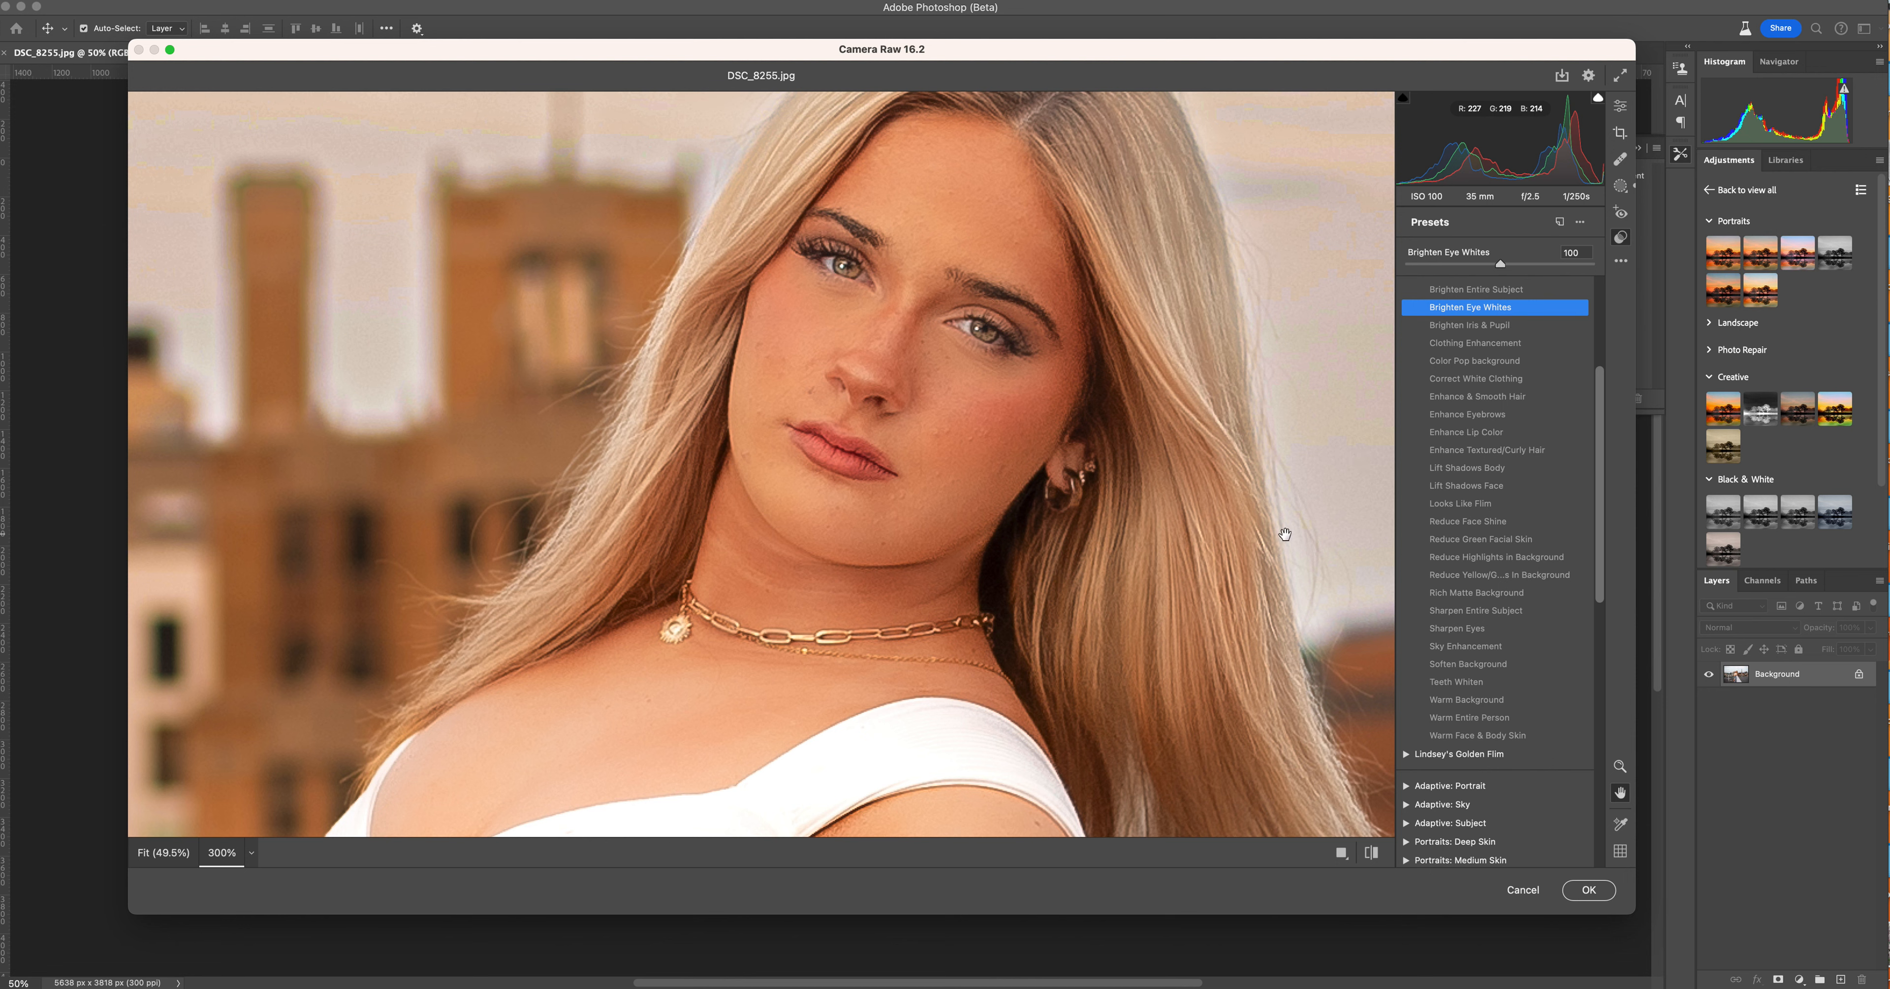
- Compare the original settings with the current edits across the whole photo, fitted to the preview
click(242, 855)
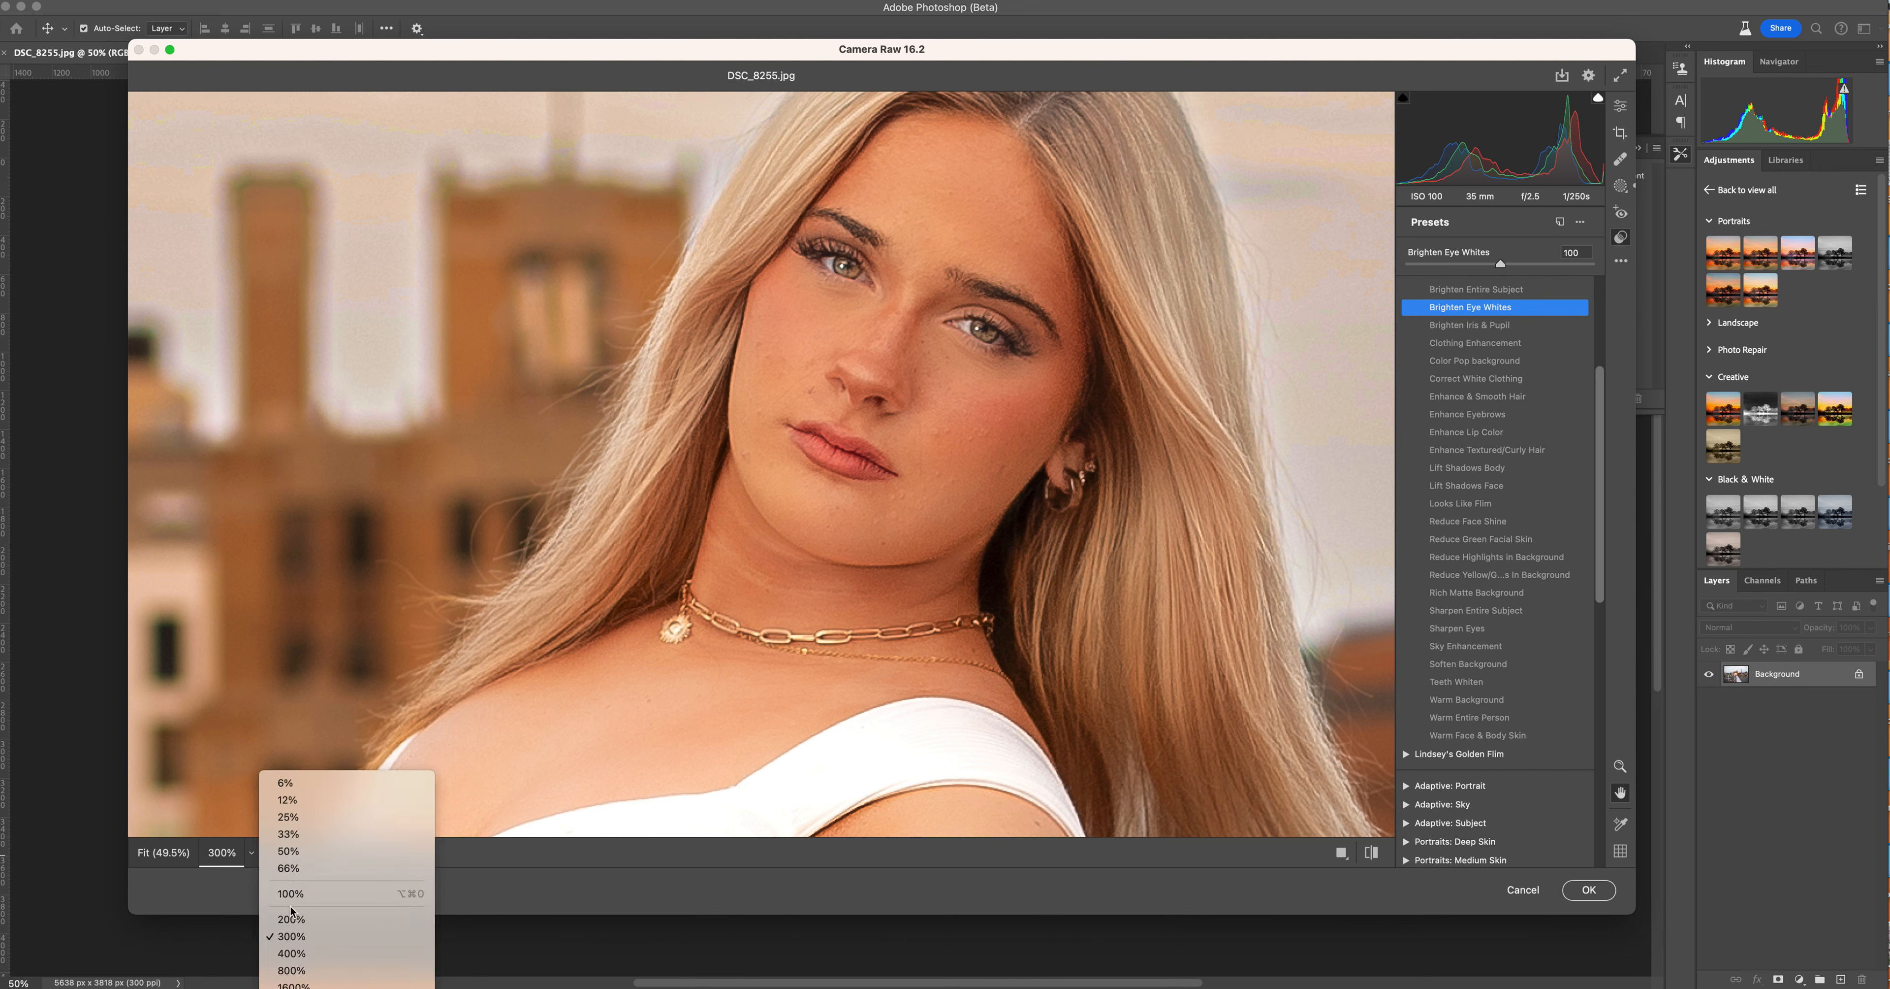
click(299, 893)
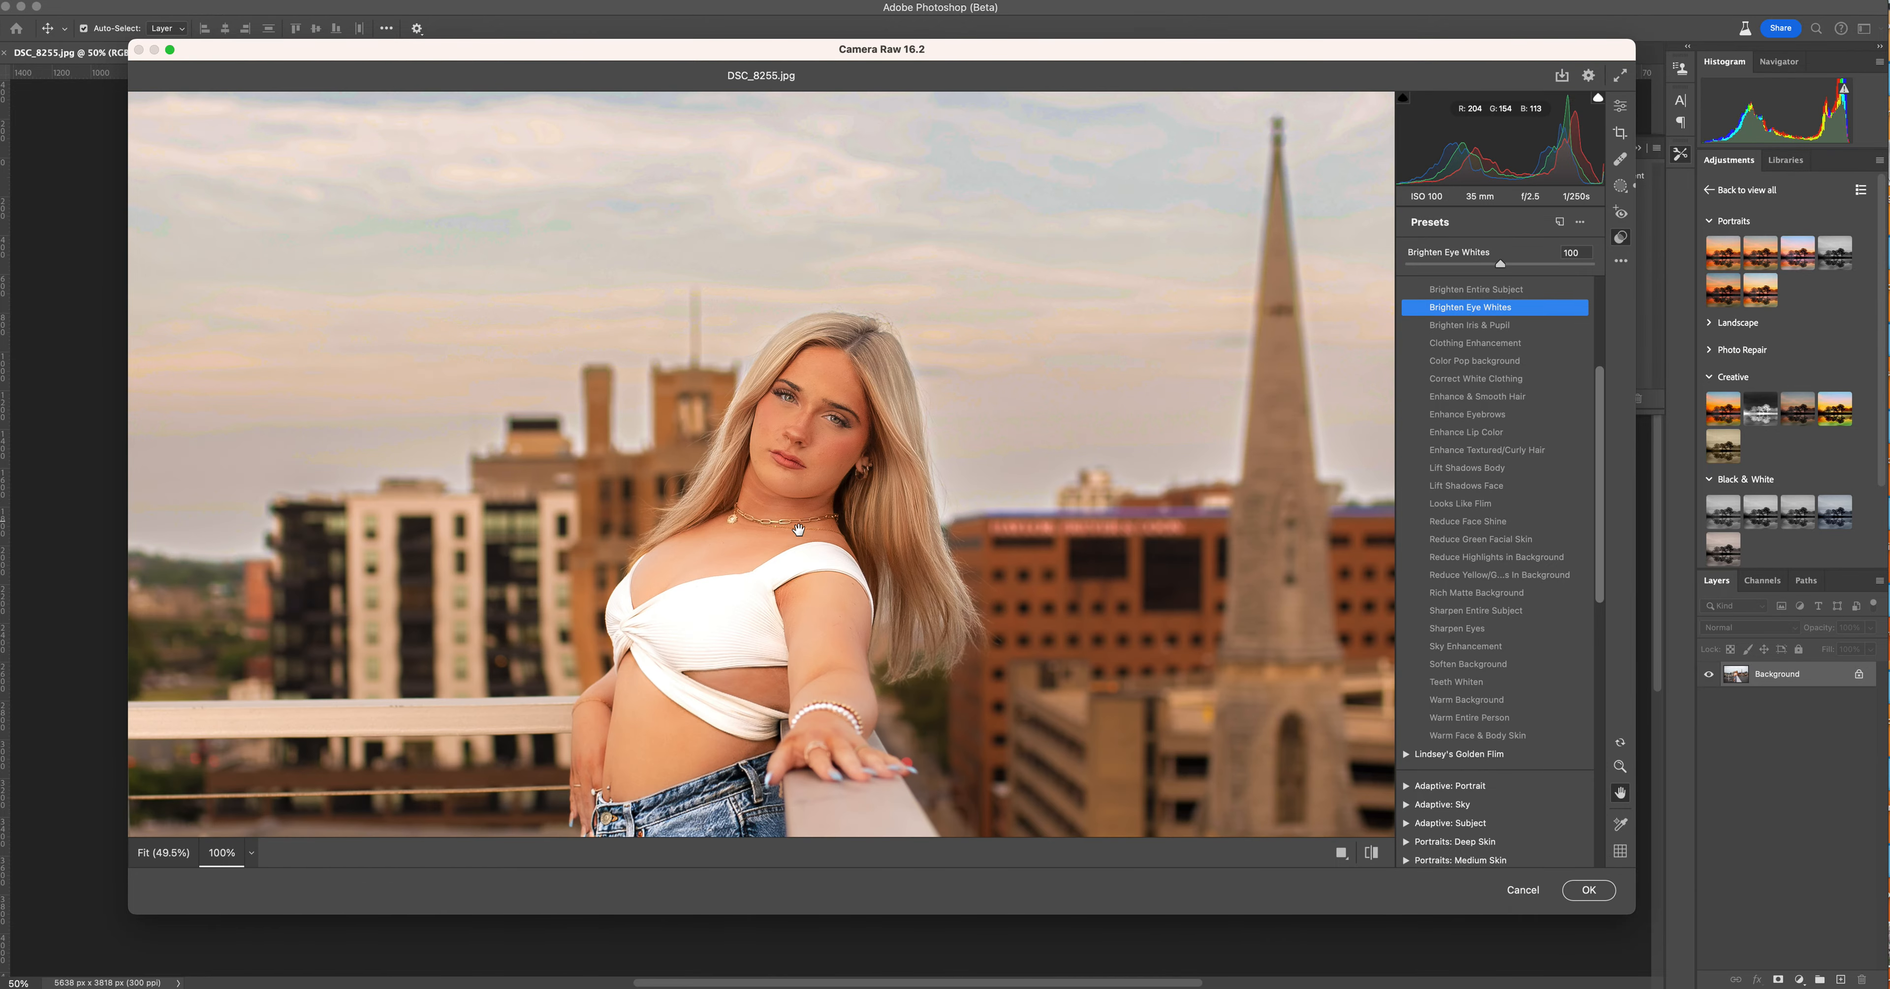
click(163, 852)
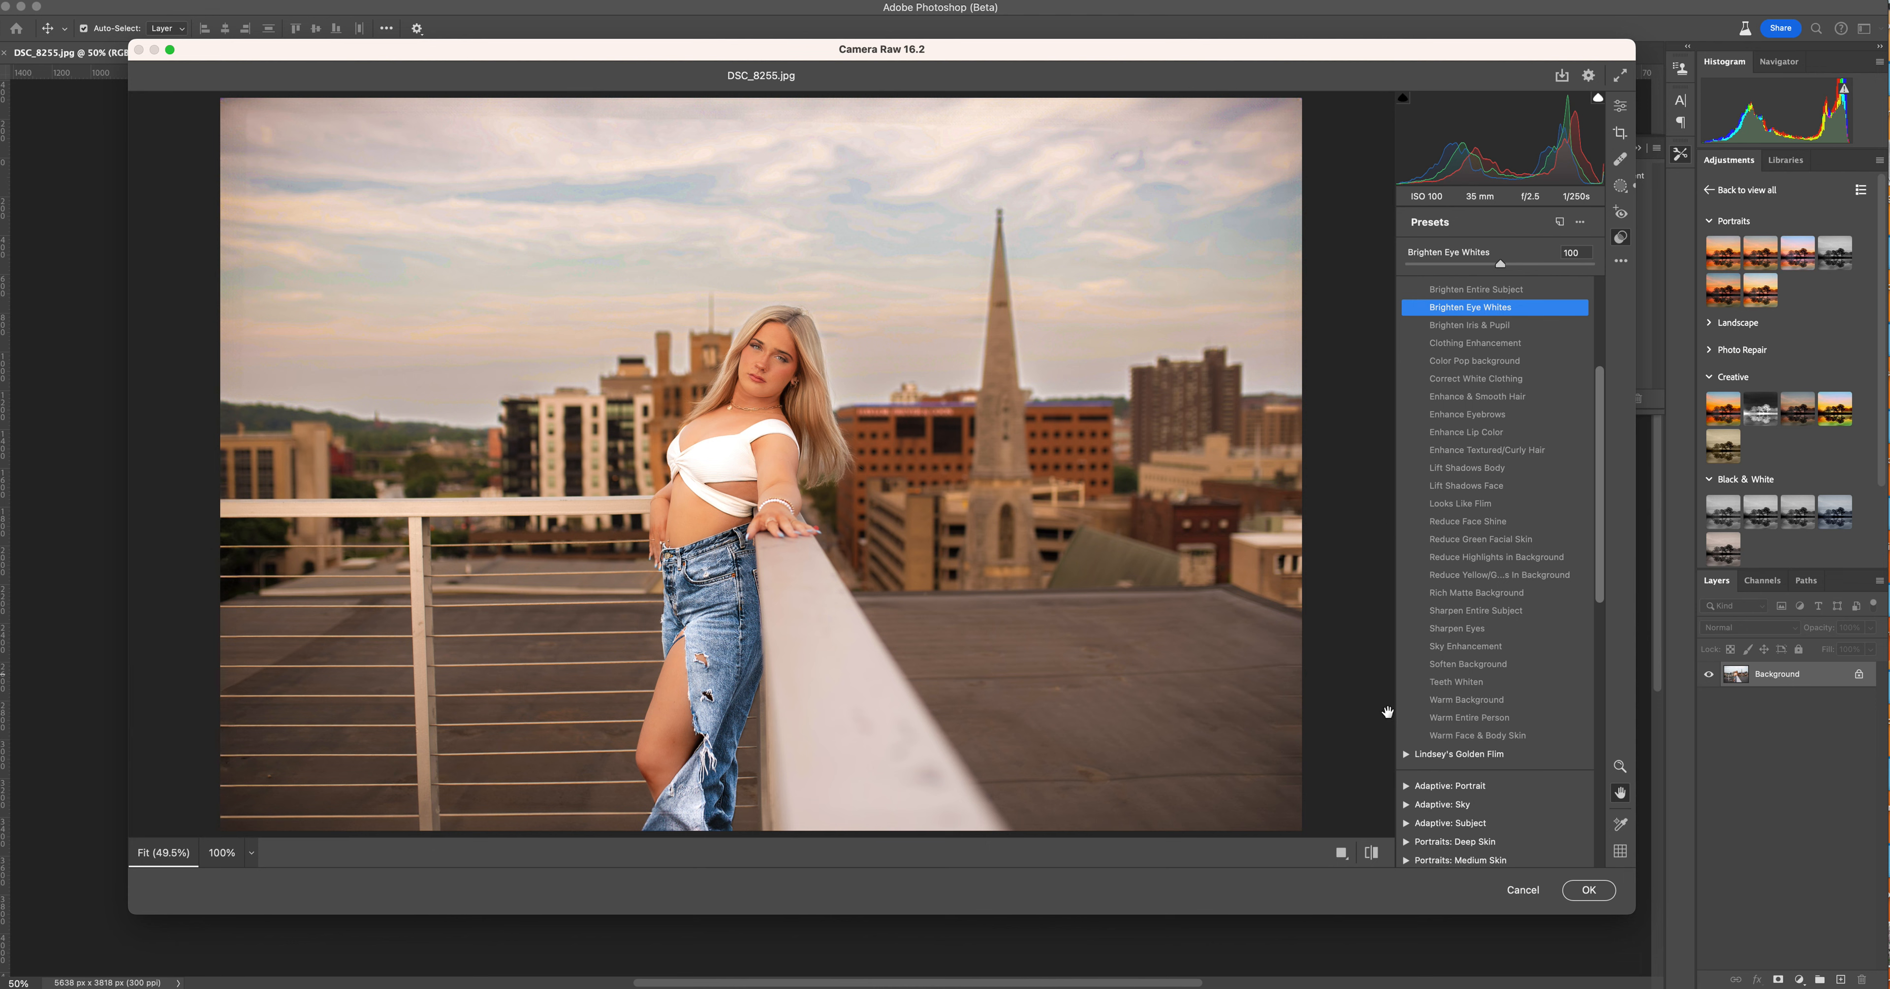
click(1372, 853)
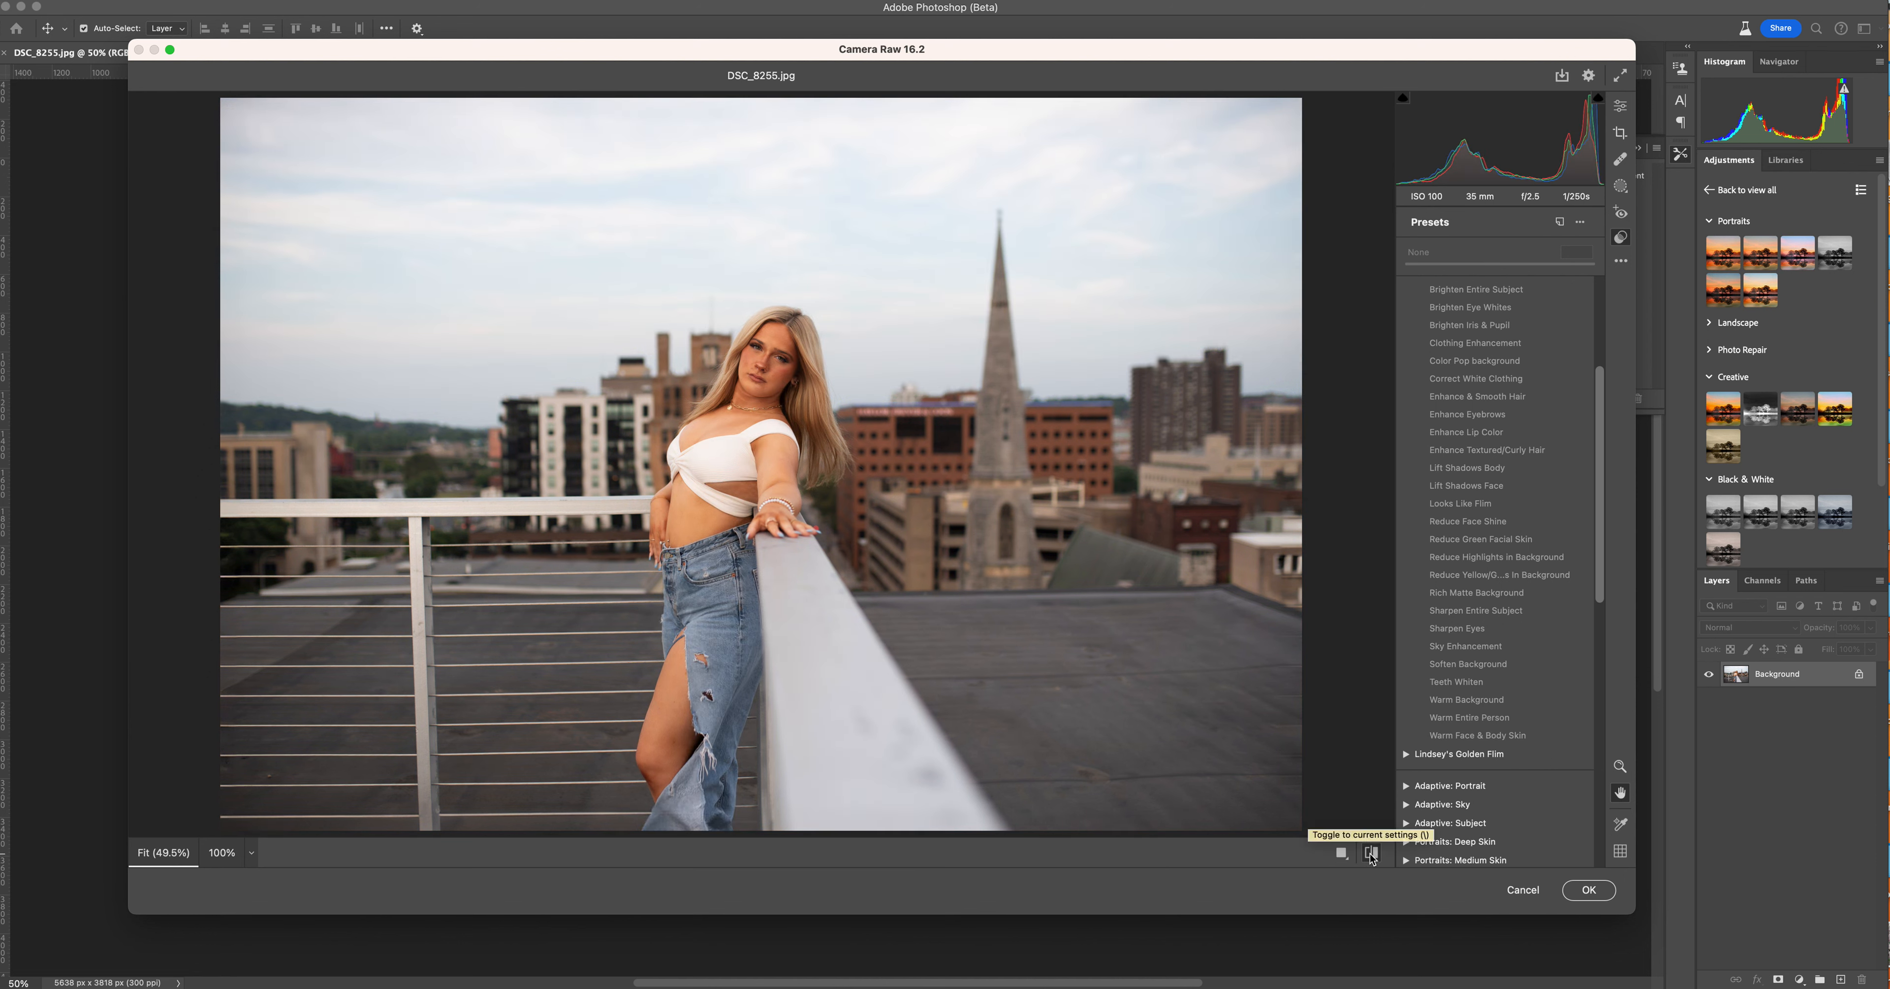
click(1372, 854)
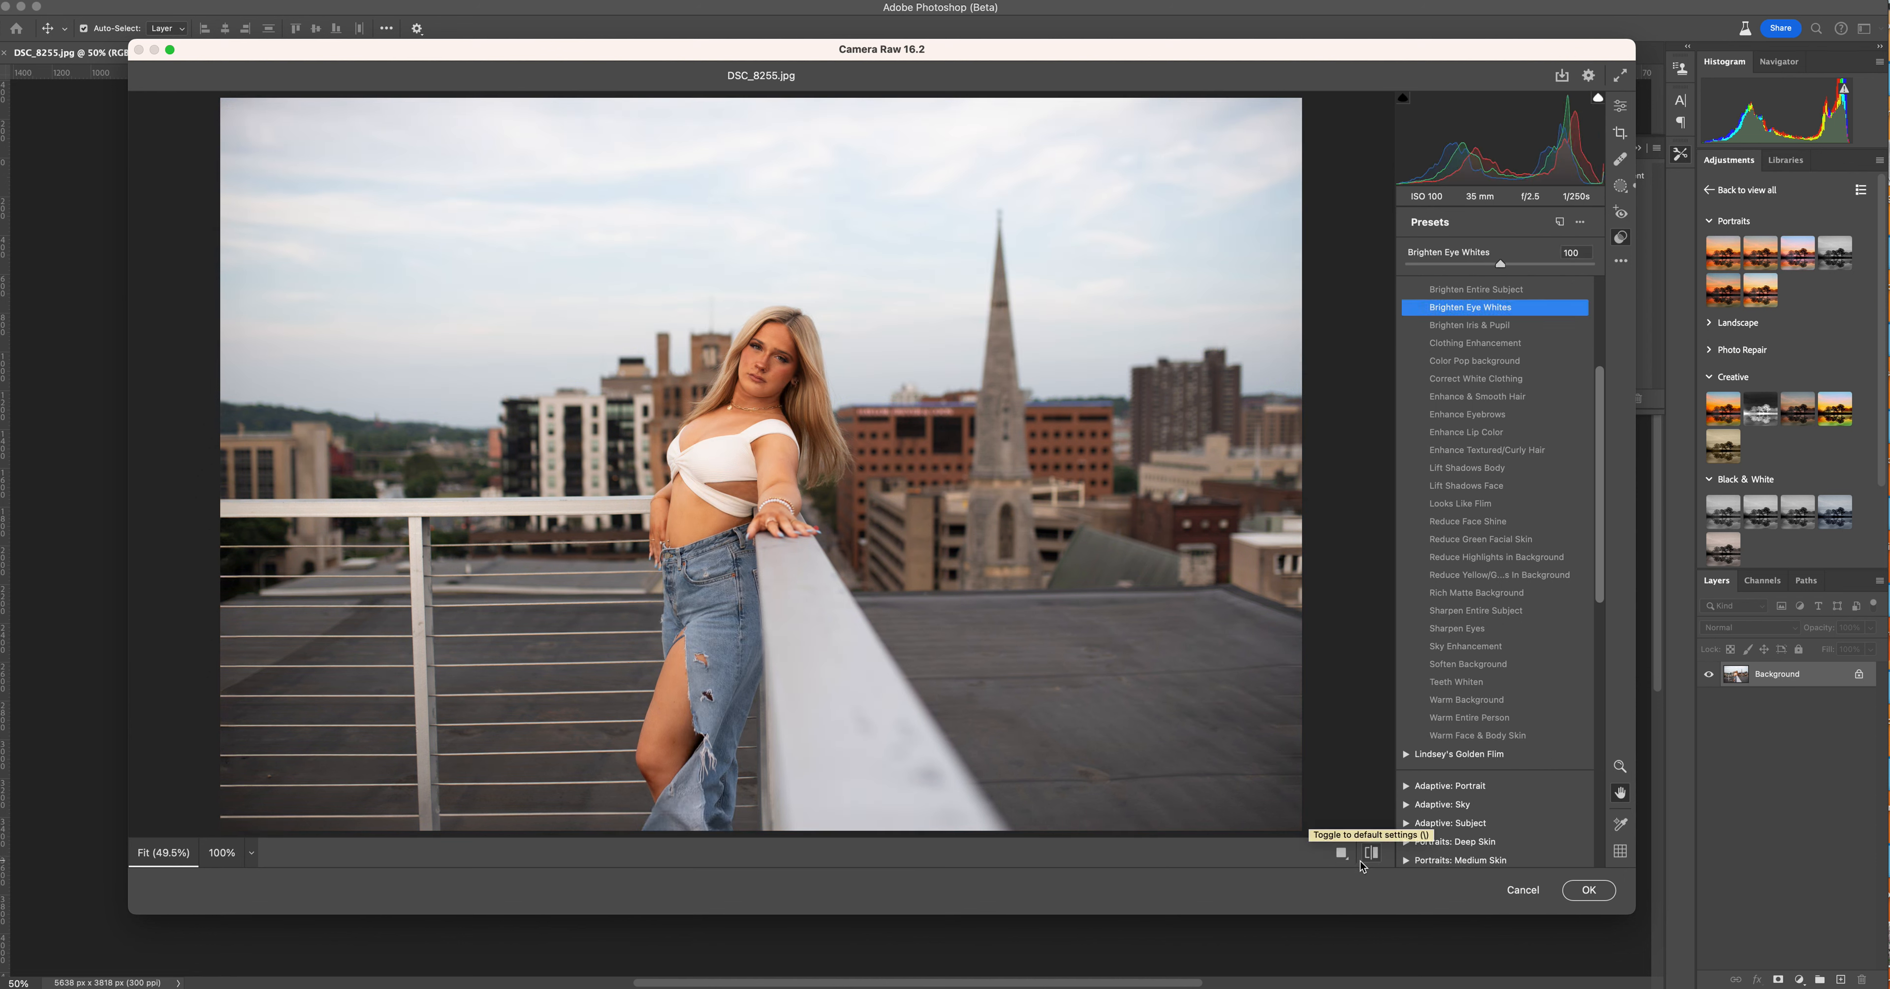
click(1372, 852)
click(1372, 852)
click(1371, 853)
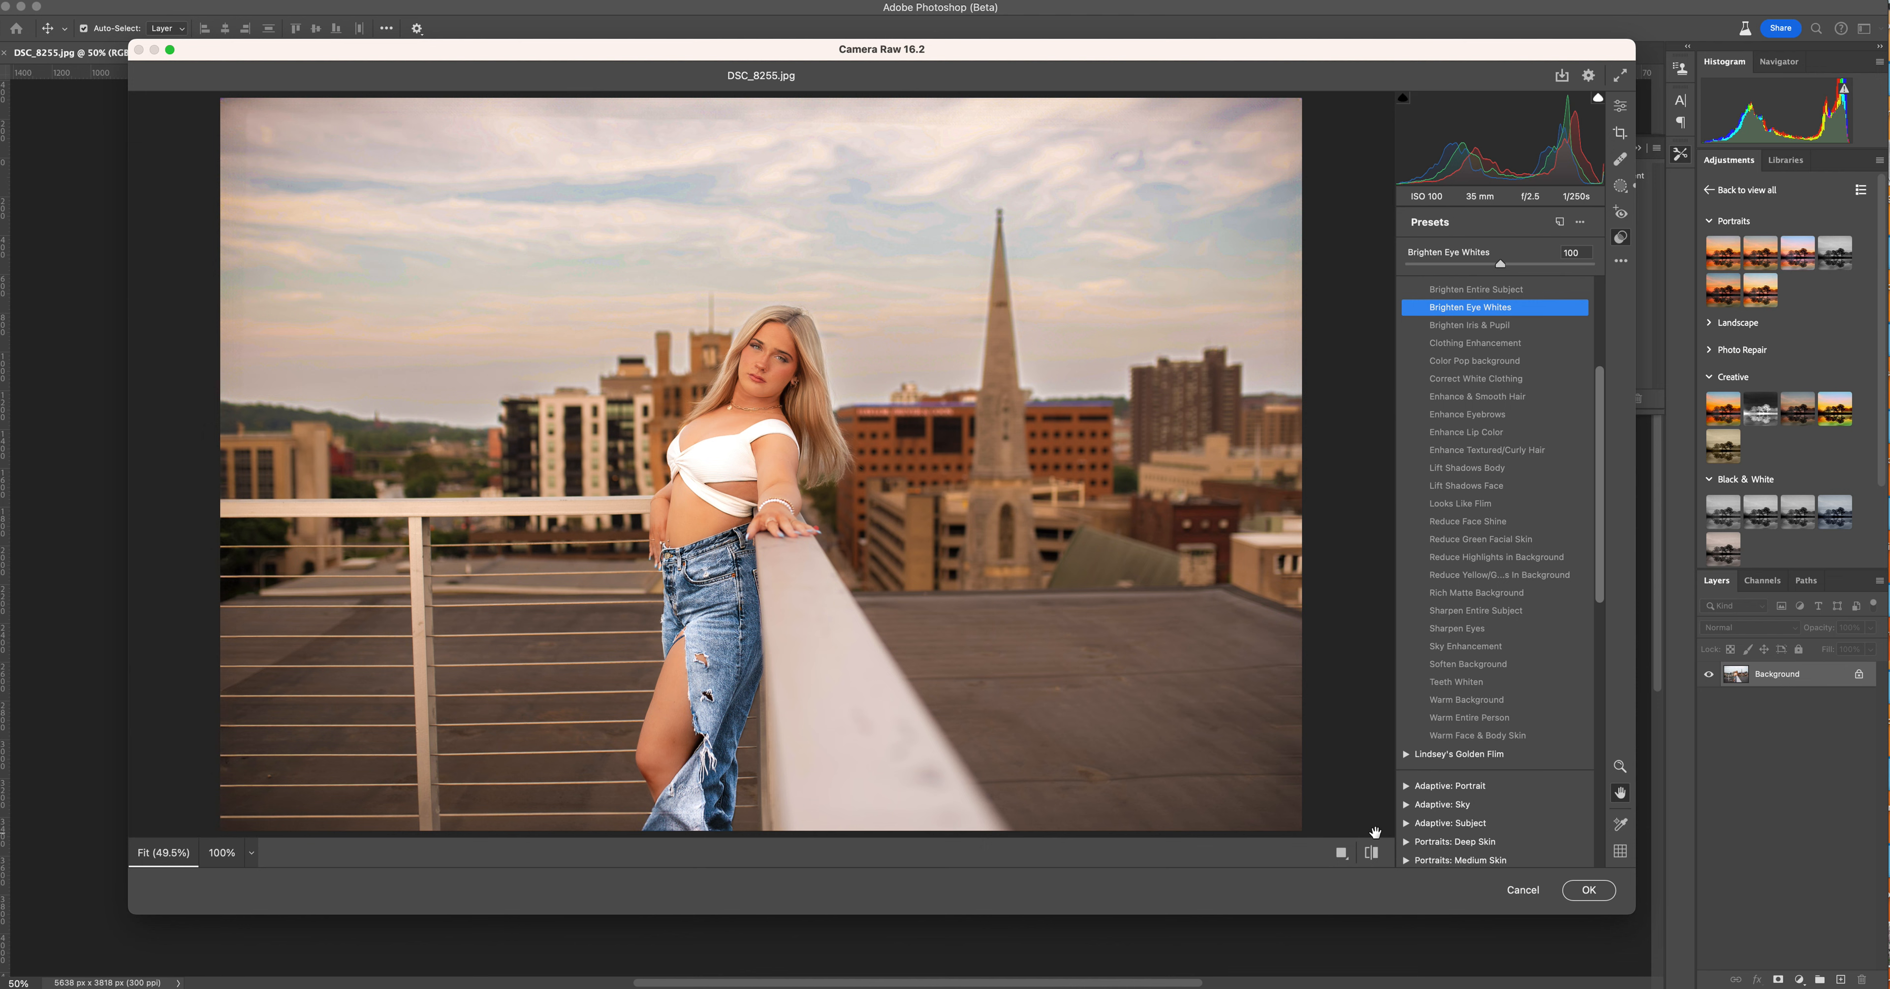
key(super+shift+5)
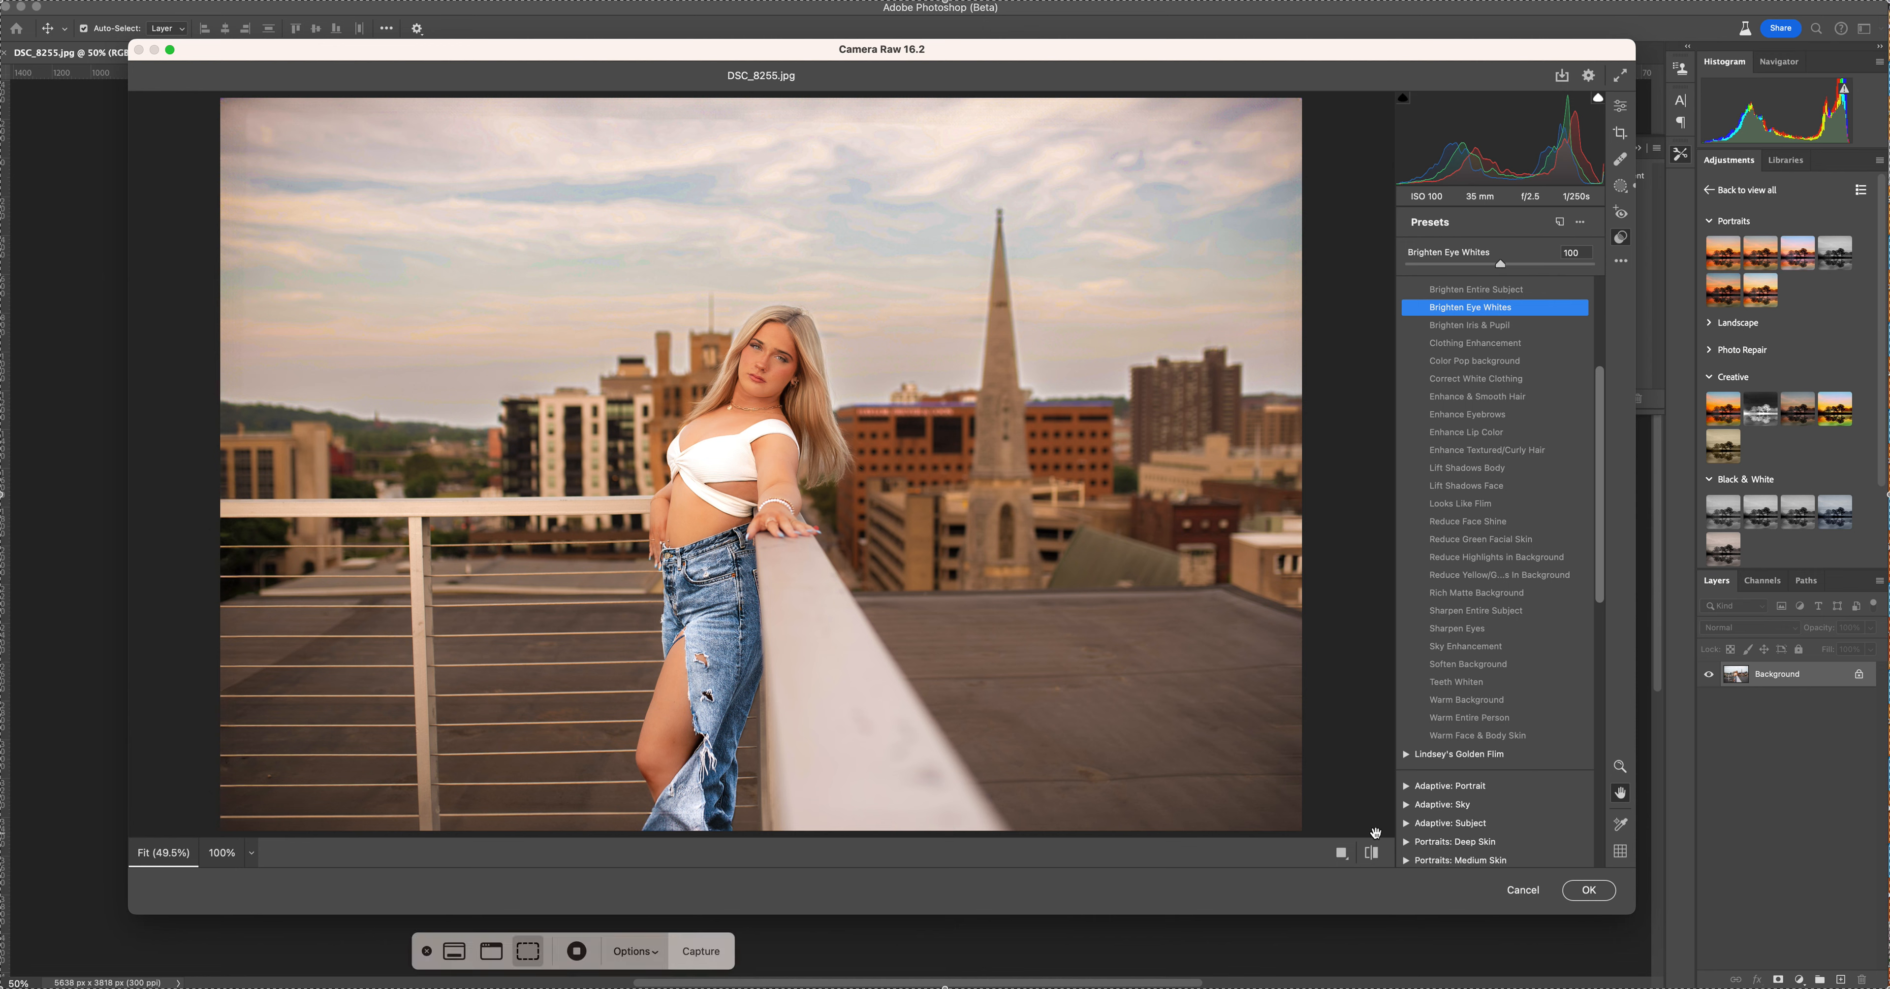